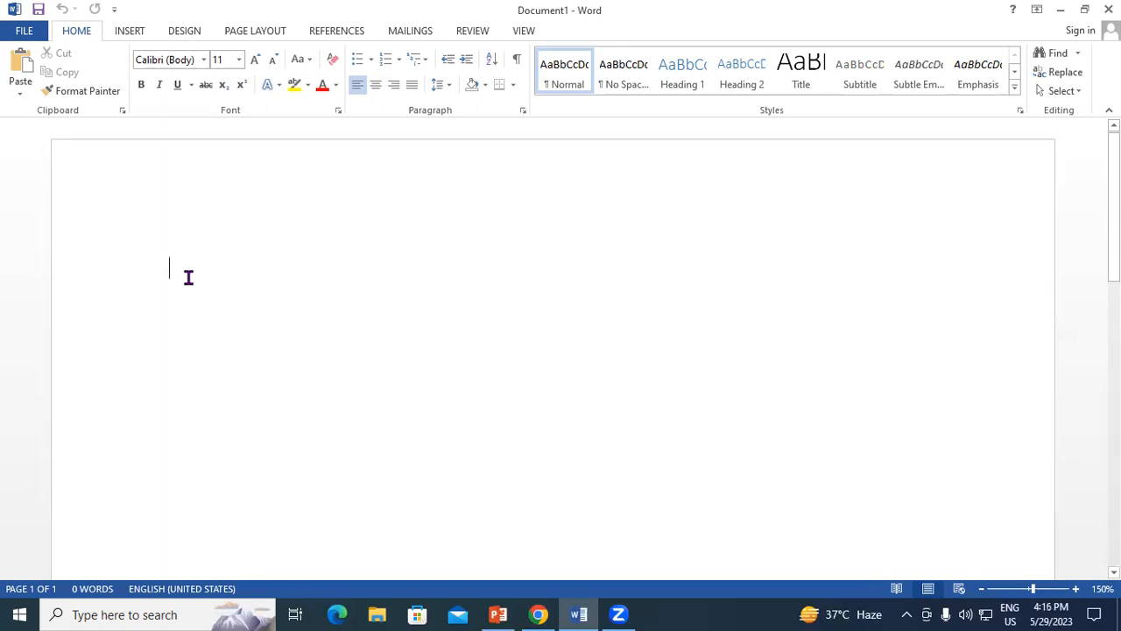
Enter "Computer Memory" as the title line of the blank document.
{"action": "type", "text": "Computer Memory"}
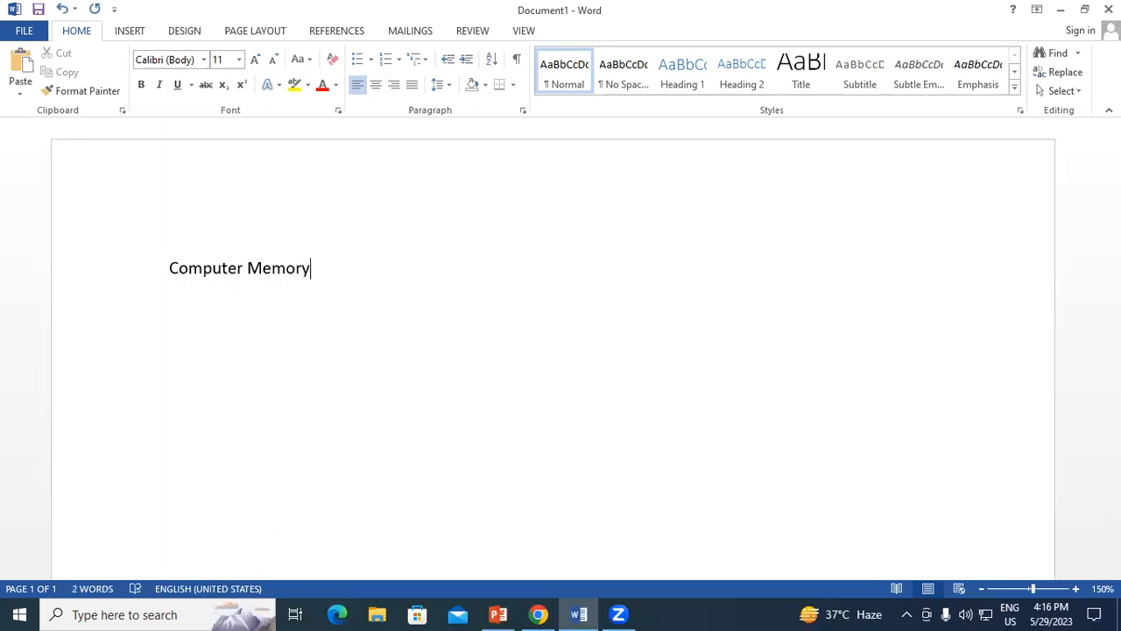
Increase the font size of the "Computer Memory" title to 20.
{"action": "left_click_drag", "start_coordinate": [168, 268], "coordinate": [308, 275]}
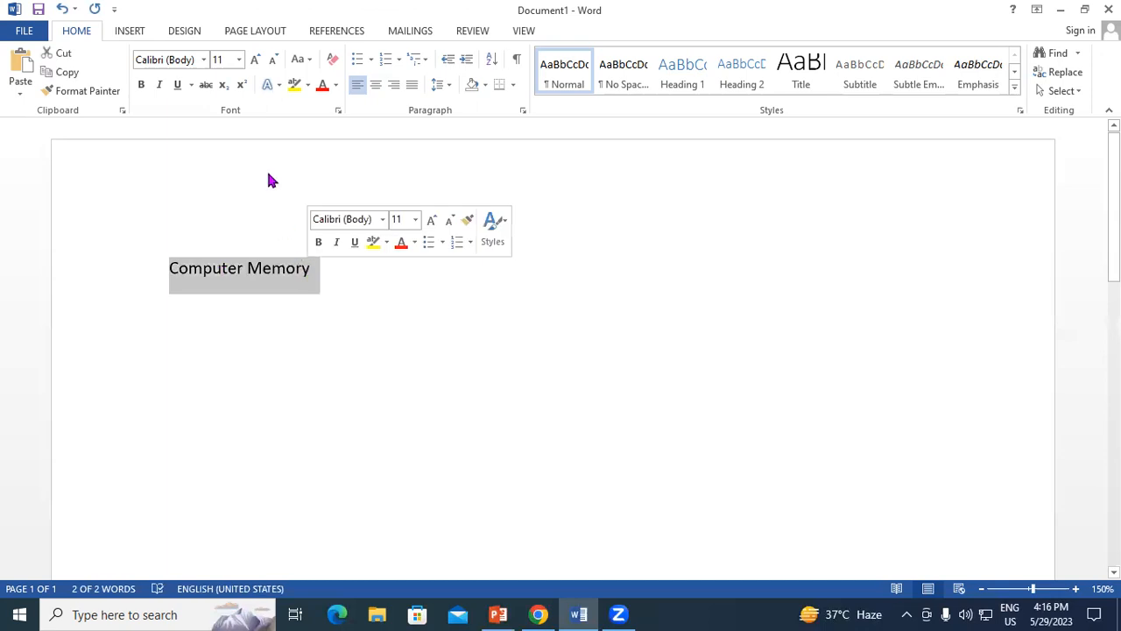
{"action": "left_click", "coordinate": [254, 65]}
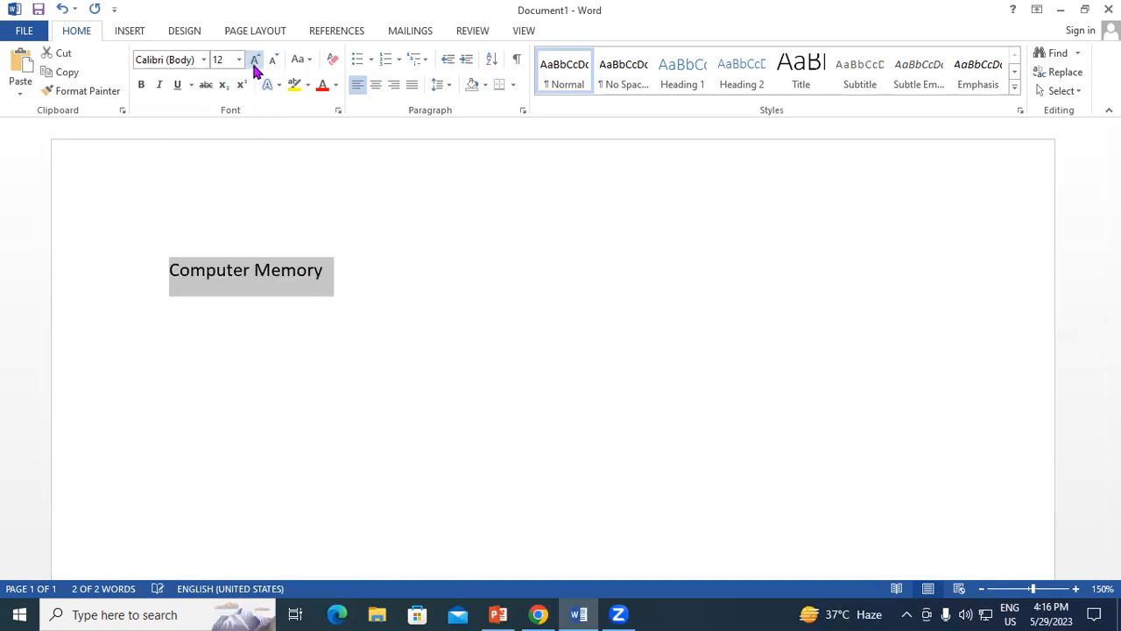
{"action": "left_click", "coordinate": [254, 65]}
{"action": "left_click", "coordinate": [254, 65]}
{"action": "left_click", "coordinate": [254, 65]}
{"action": "left_click", "coordinate": [254, 65]}
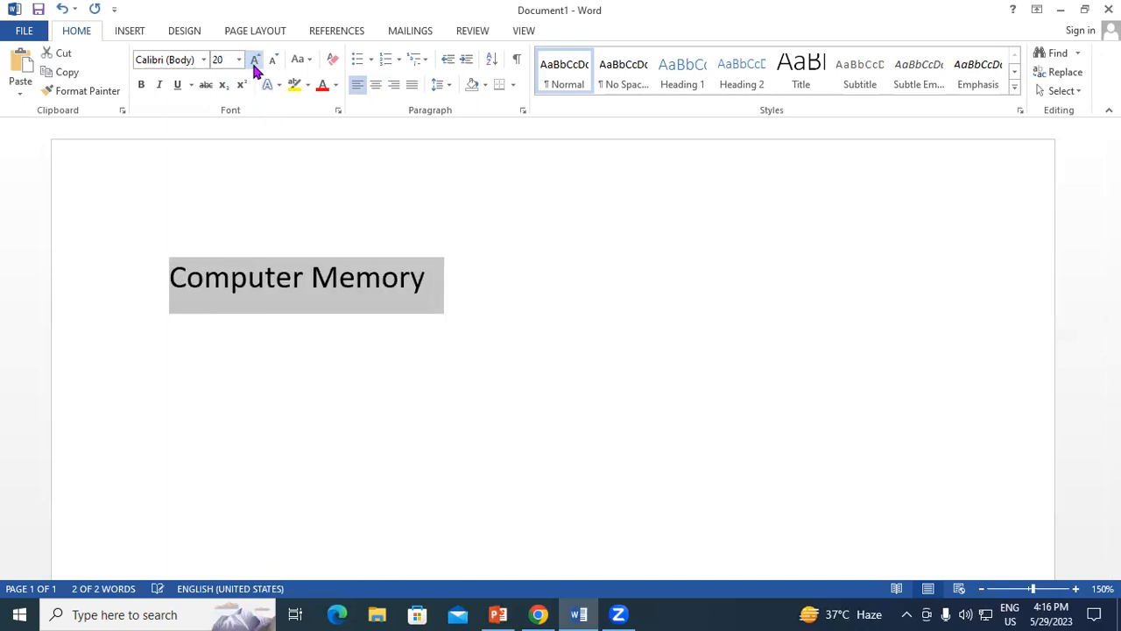
{"action": "left_click", "coordinate": [435, 291]}
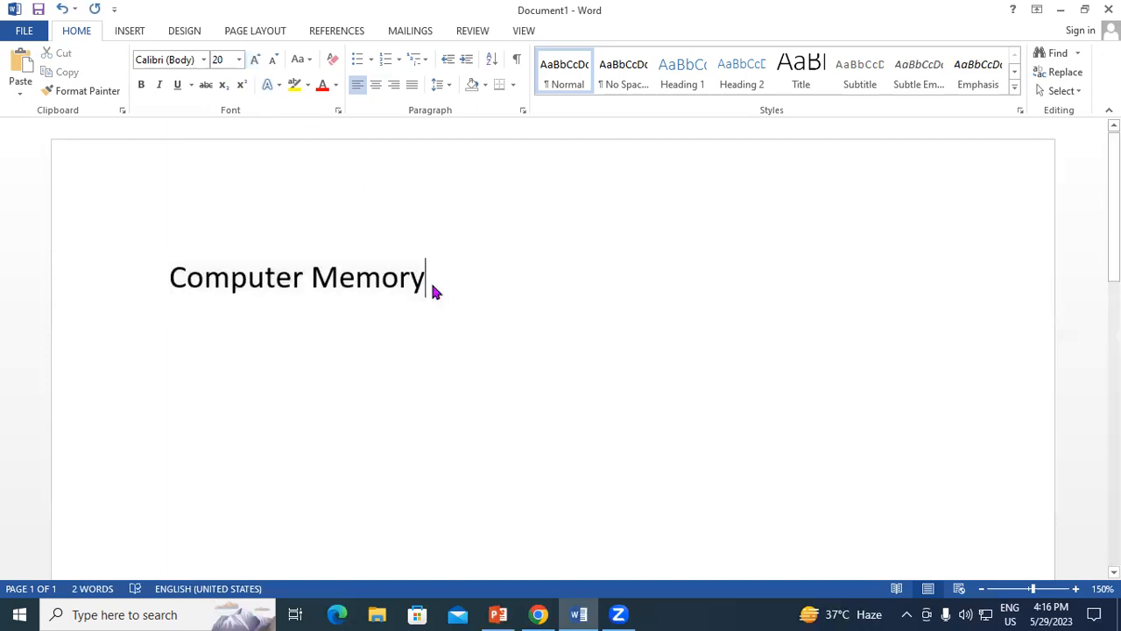
Add two lines below the title reading "Primary Memory" and "Secondary Memory".
{"action": "key", "text": "Return"}
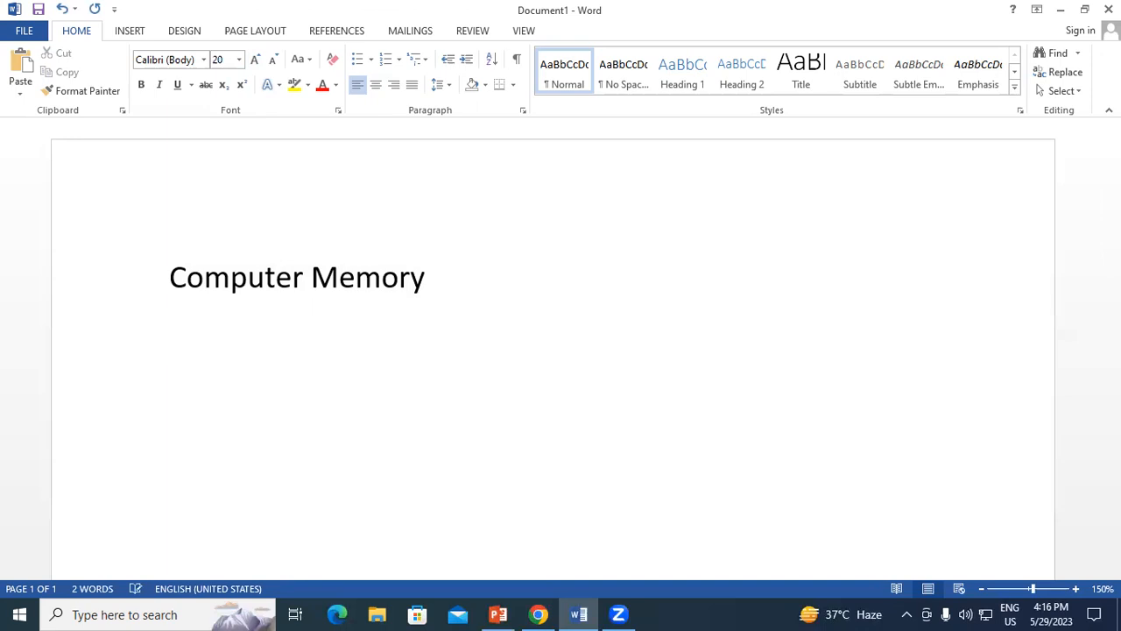
{"action": "type", "text": "Primar"}
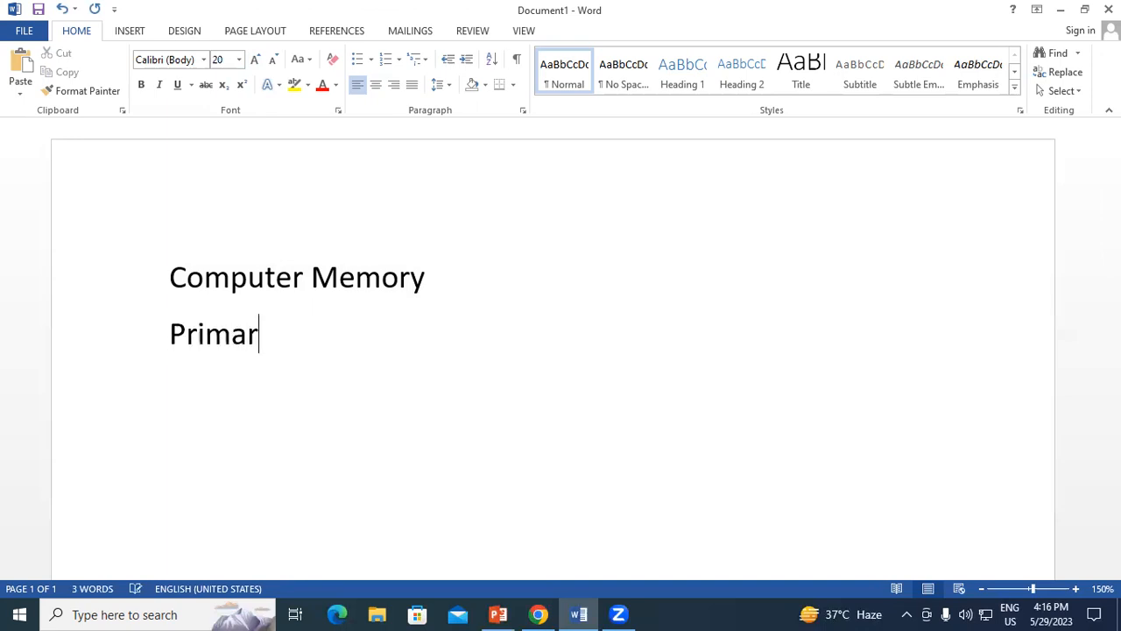
{"action": "type", "text": "y Mem"}
{"action": "key", "text": "BackSpace"}
{"action": "type", "text": "em"}
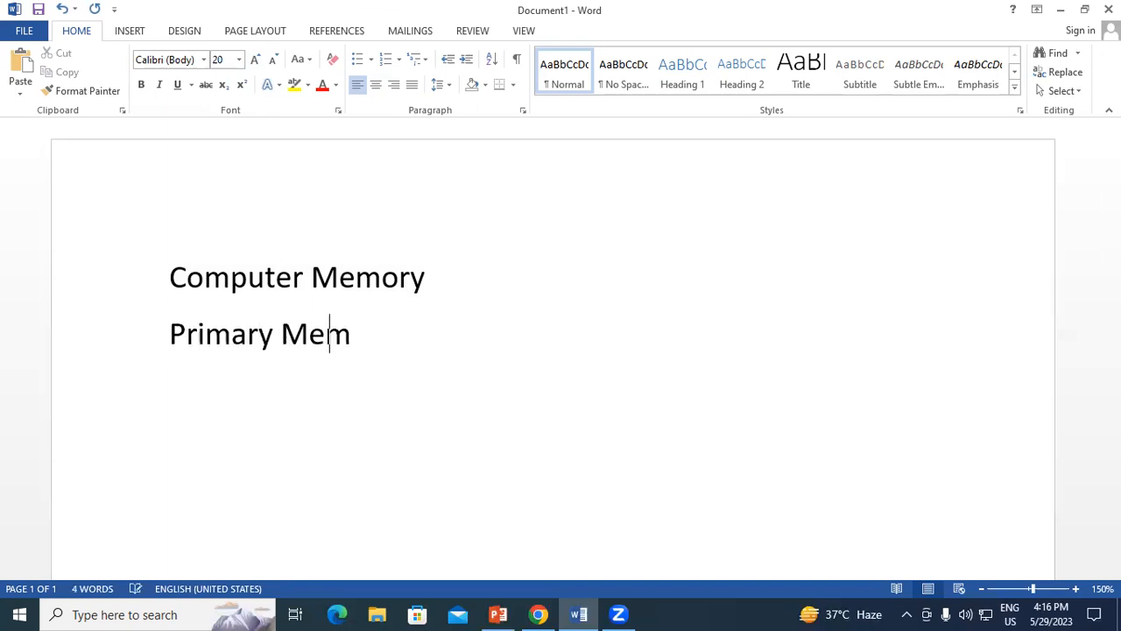
{"action": "type", "text": "ory"}
{"action": "key", "text": "Return"}
{"action": "type", "text": "Seco"}
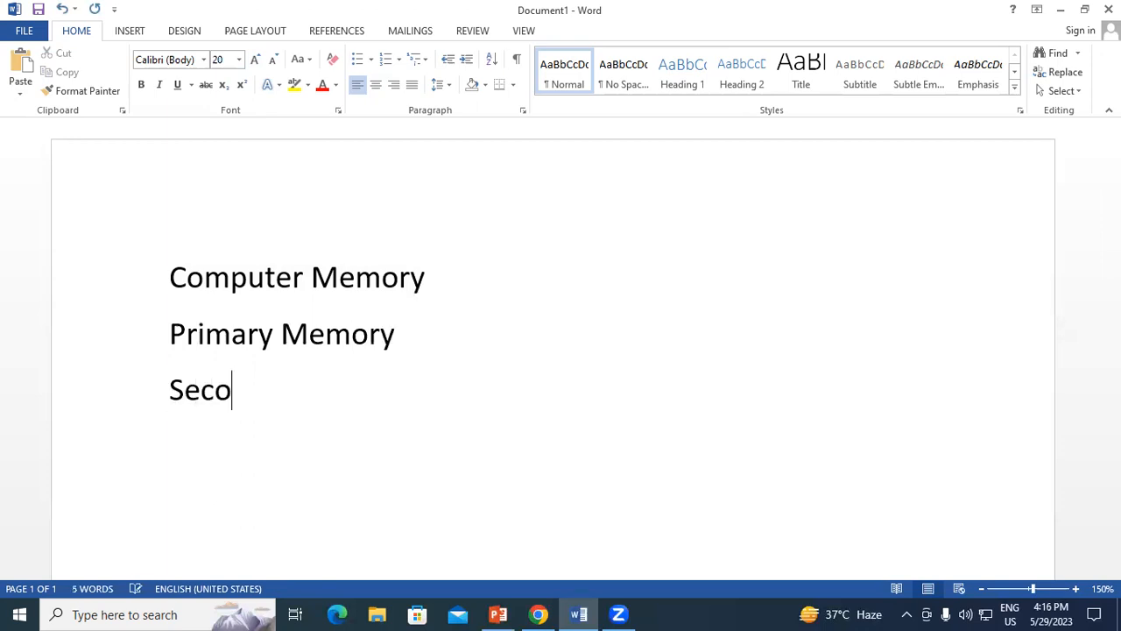
{"action": "type", "text": "ndary"}
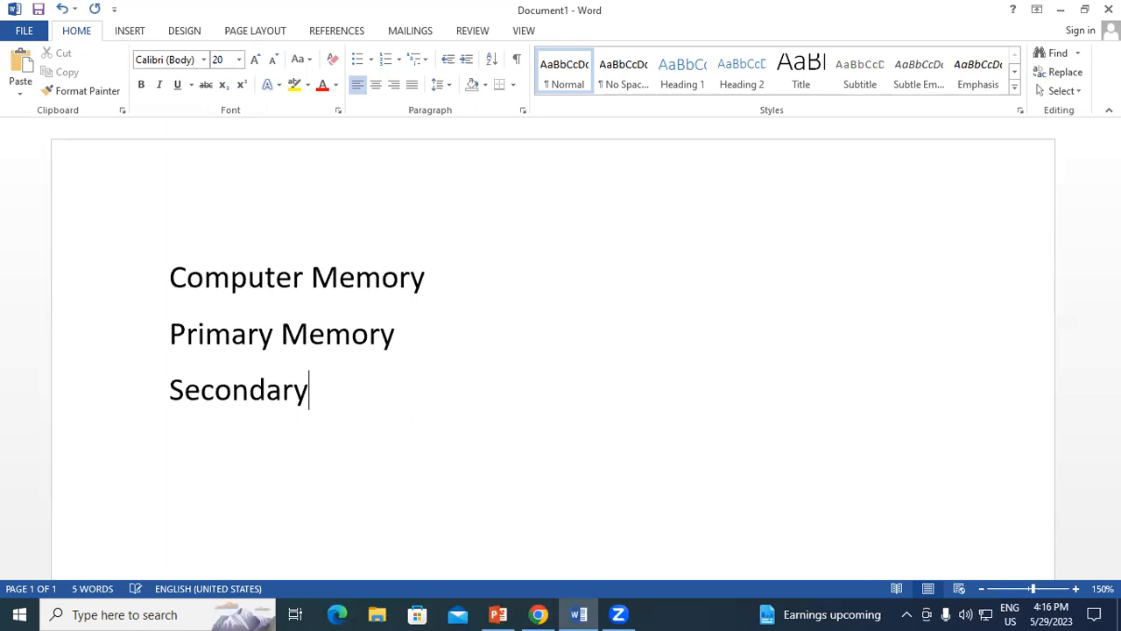
{"action": "type", "text": " Memory"}
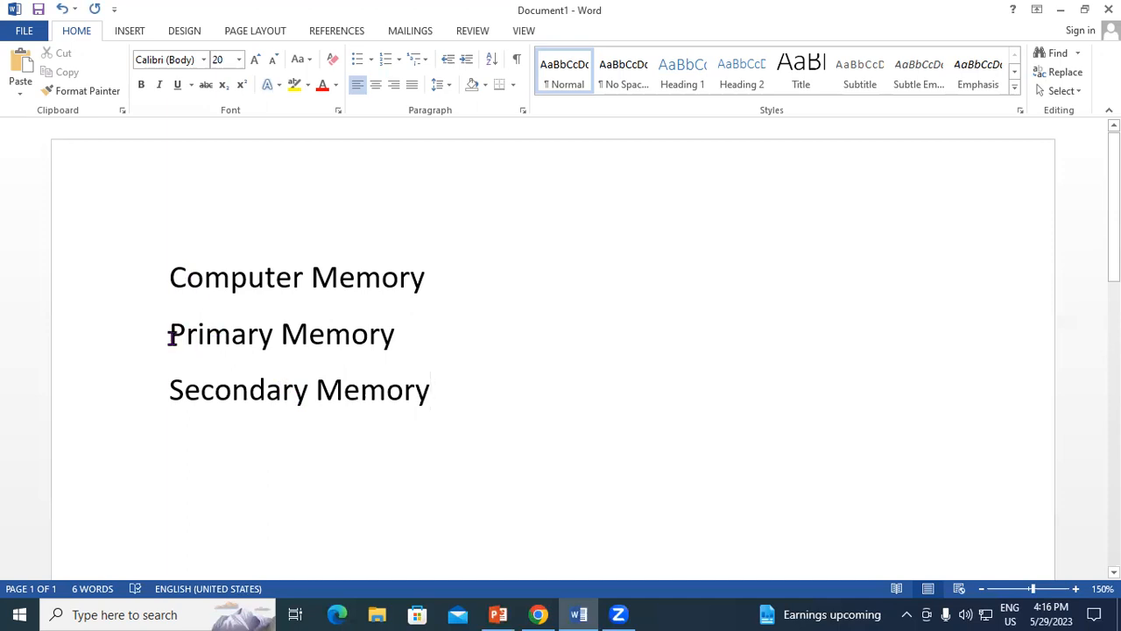
Reduce the font size of the "Primary Memory" and "Secondary Memory" lines to 16.
{"action": "left_click_drag", "start_coordinate": [169, 337], "coordinate": [420, 389]}
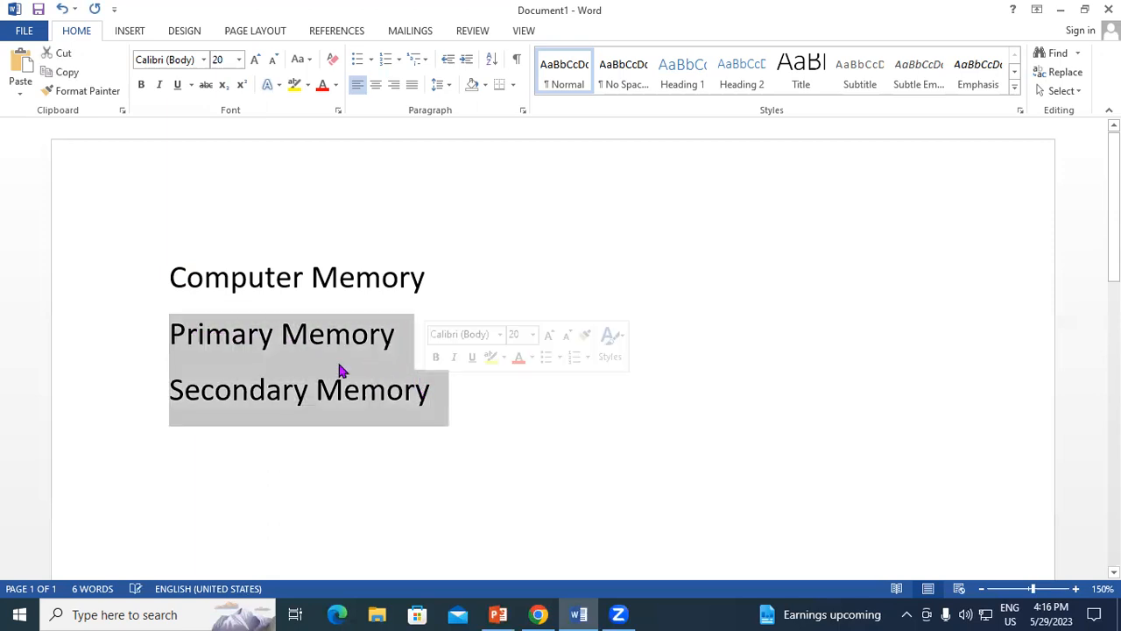
{"action": "left_click", "coordinate": [274, 59]}
{"action": "left_click", "coordinate": [274, 60]}
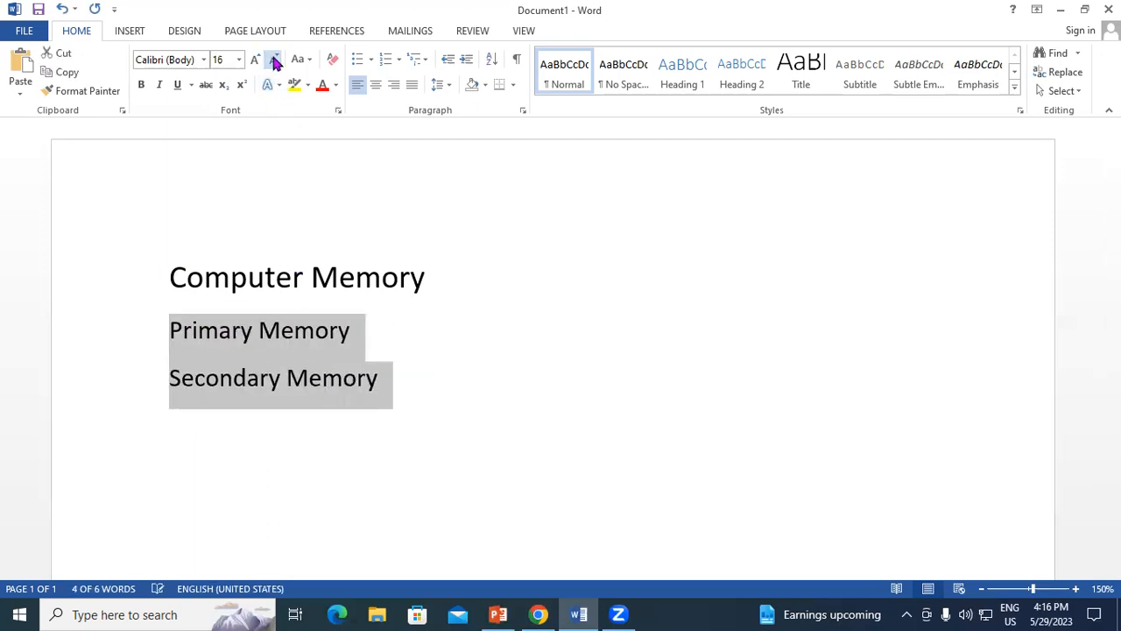
{"action": "left_click", "coordinate": [393, 393]}
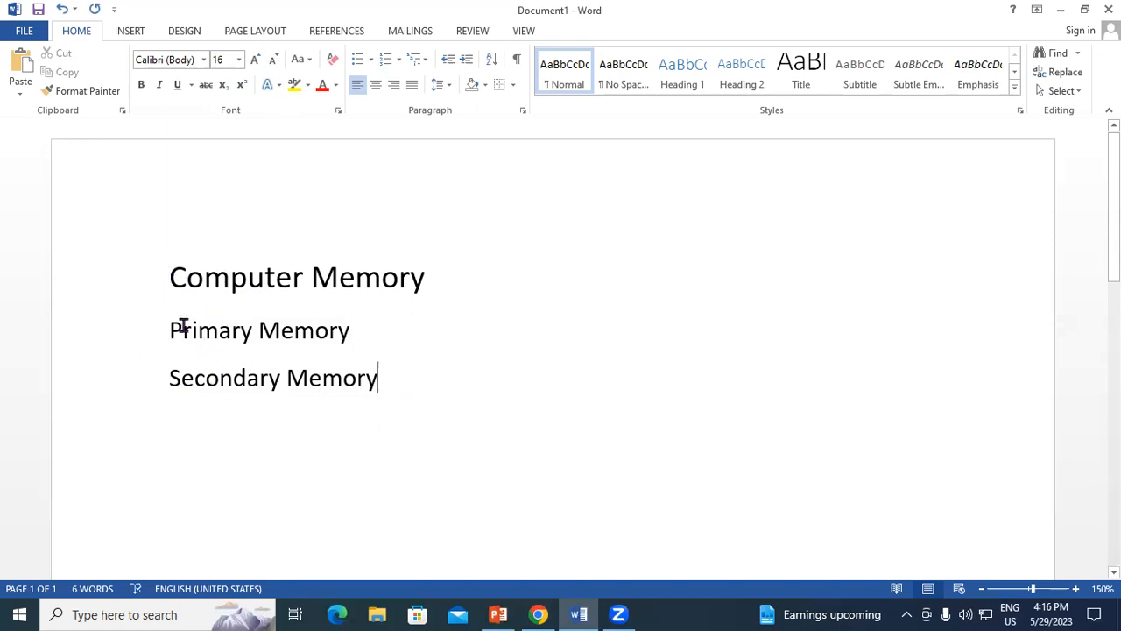
Format "Primary Memory" and "Secondary Memory" as a list with four-diamond bullets and add a blank unbulleted line below it.
{"action": "left_click_drag", "start_coordinate": [169, 329], "coordinate": [374, 383]}
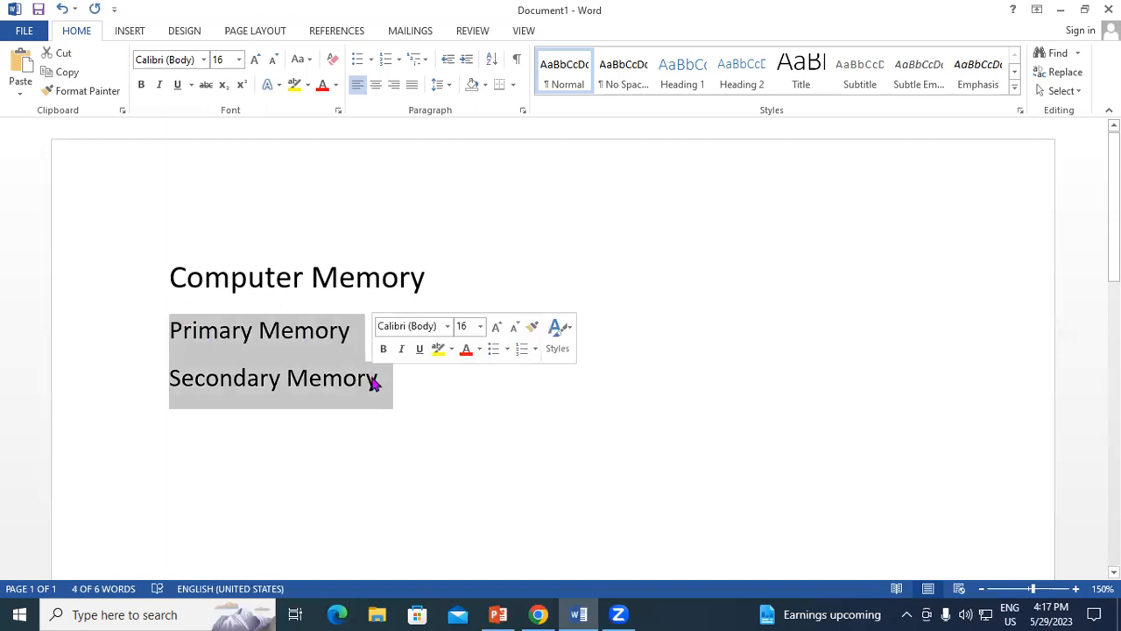
{"action": "left_click", "coordinate": [374, 61]}
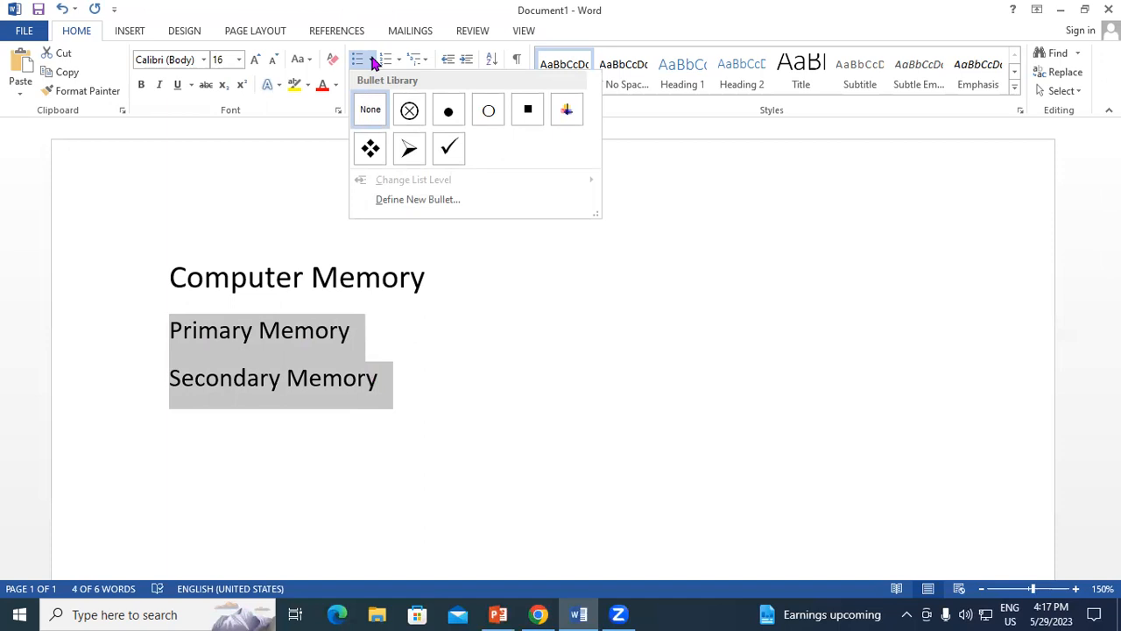
{"action": "left_click", "coordinate": [375, 150]}
{"action": "left_click", "coordinate": [499, 388]}
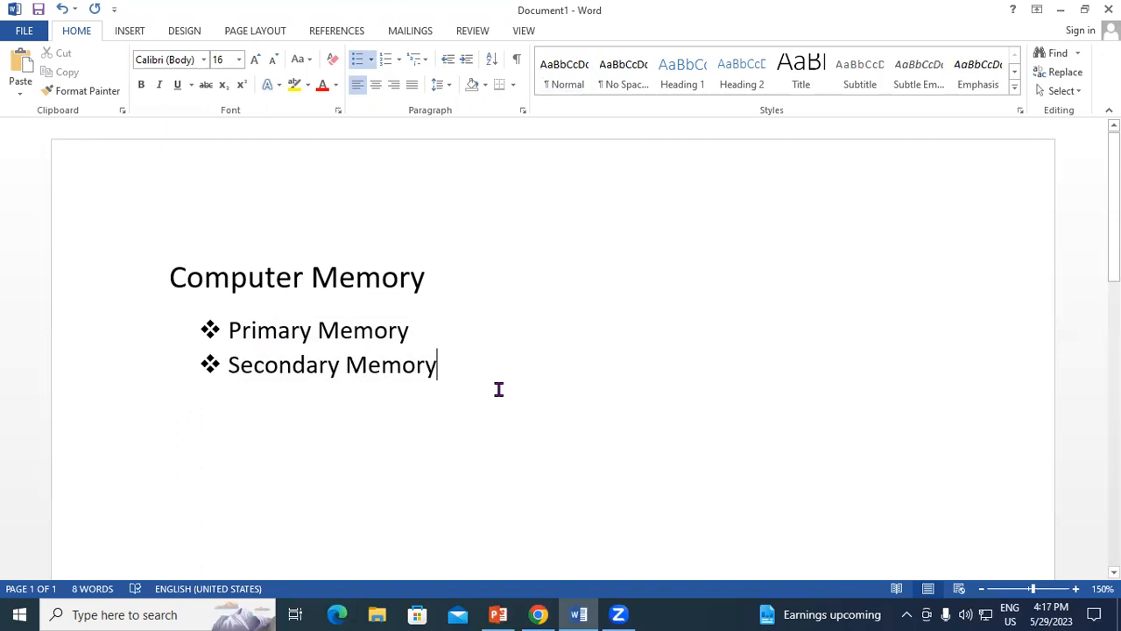
{"action": "key", "text": "Return"}
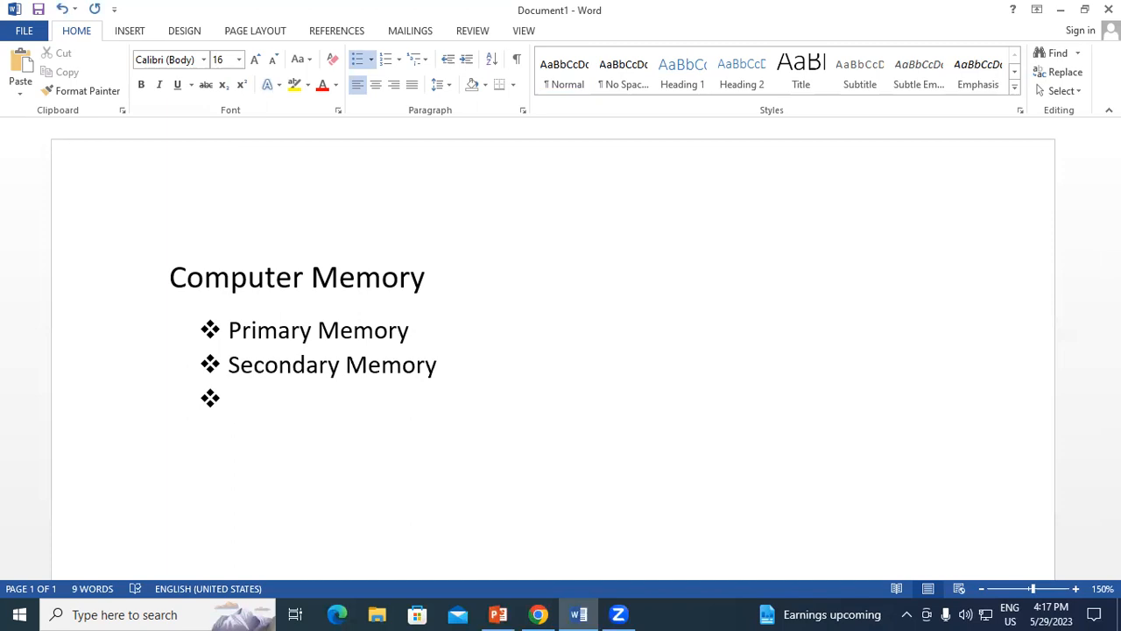
{"action": "key", "text": "BackSpace"}
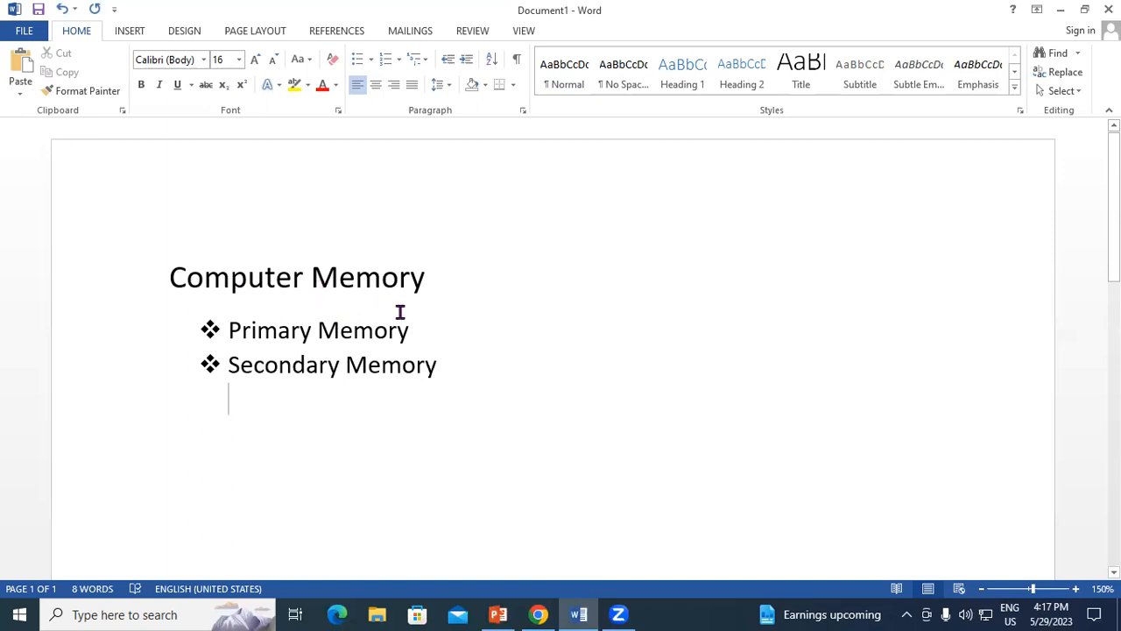
Insert a second-level bullet reading "Main Memory" beneath "Primary Memory".
{"action": "left_click", "coordinate": [416, 331]}
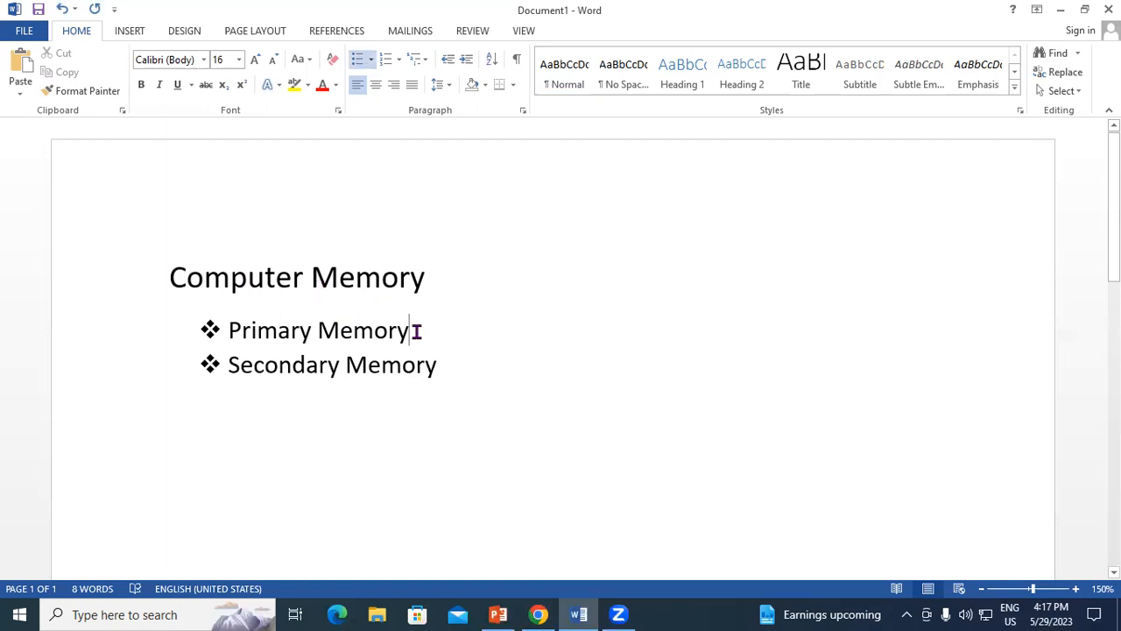
{"action": "key", "text": "Return"}
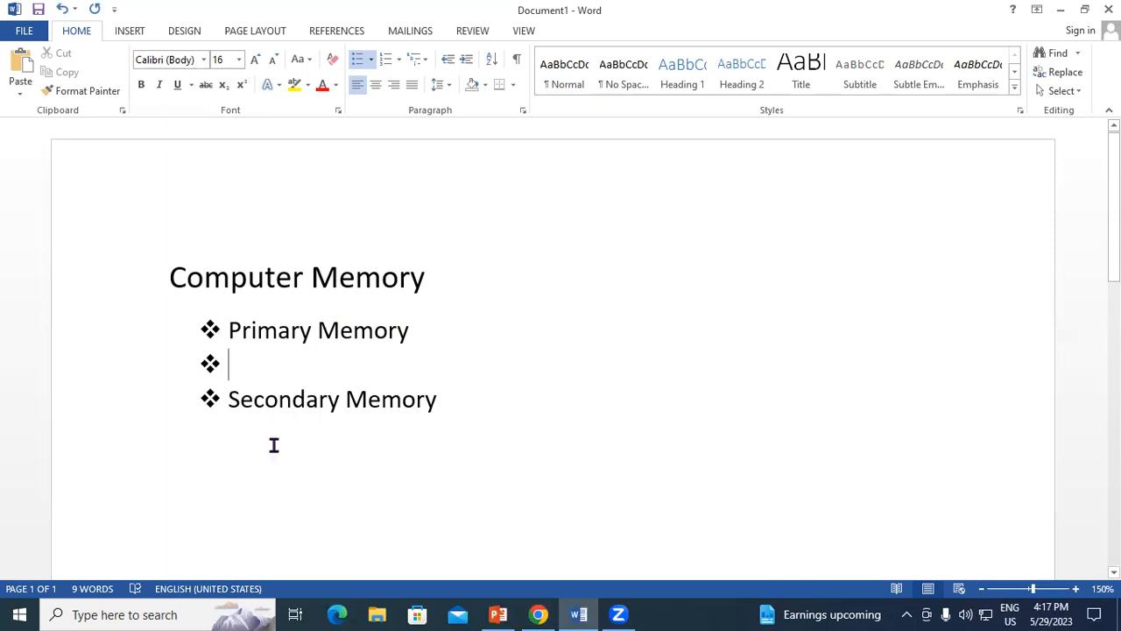
{"action": "left_click", "coordinate": [465, 59]}
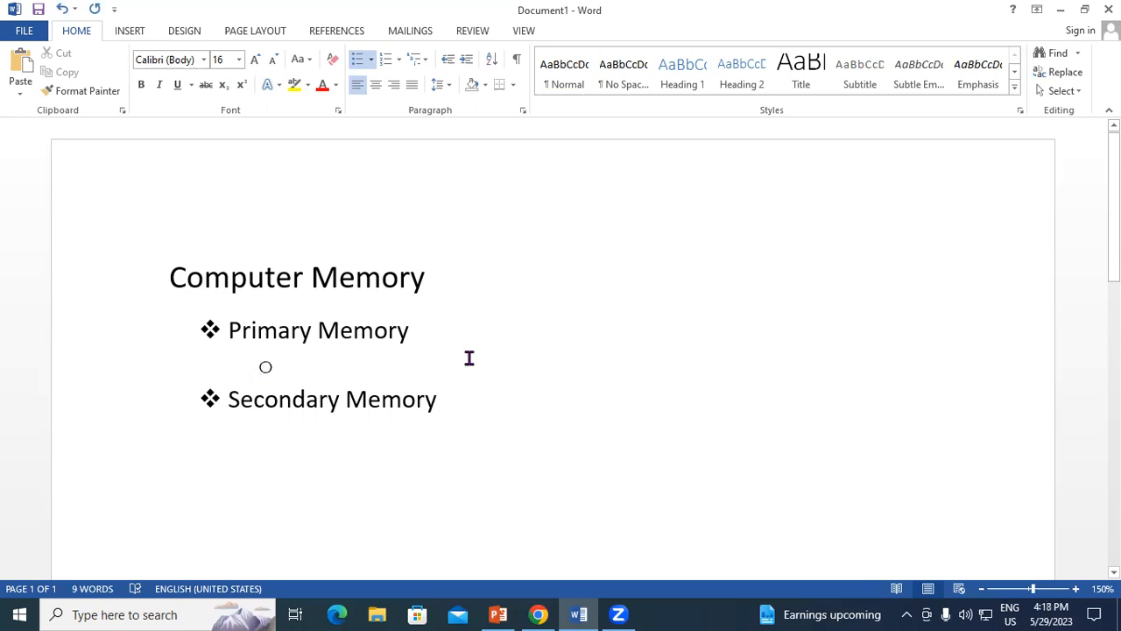
{"action": "type", "text": "Main Memory"}
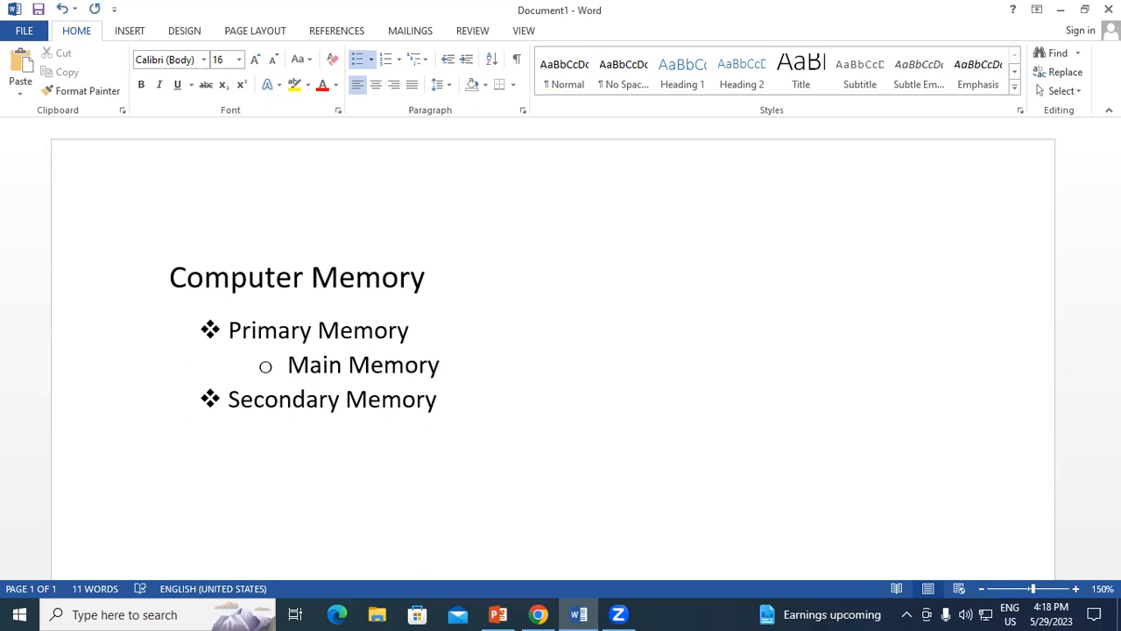
Add two third-level bullets beneath "Main Memory" reading "RAM" and "ROM".
{"action": "key", "text": "Return"}
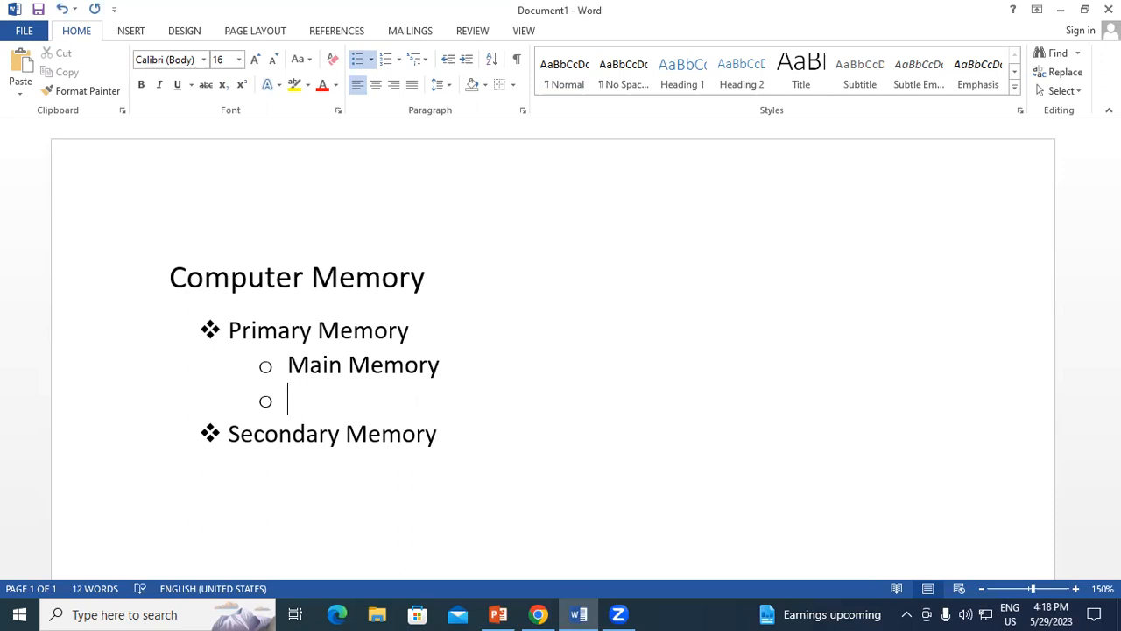
{"action": "left_click", "coordinate": [466, 62]}
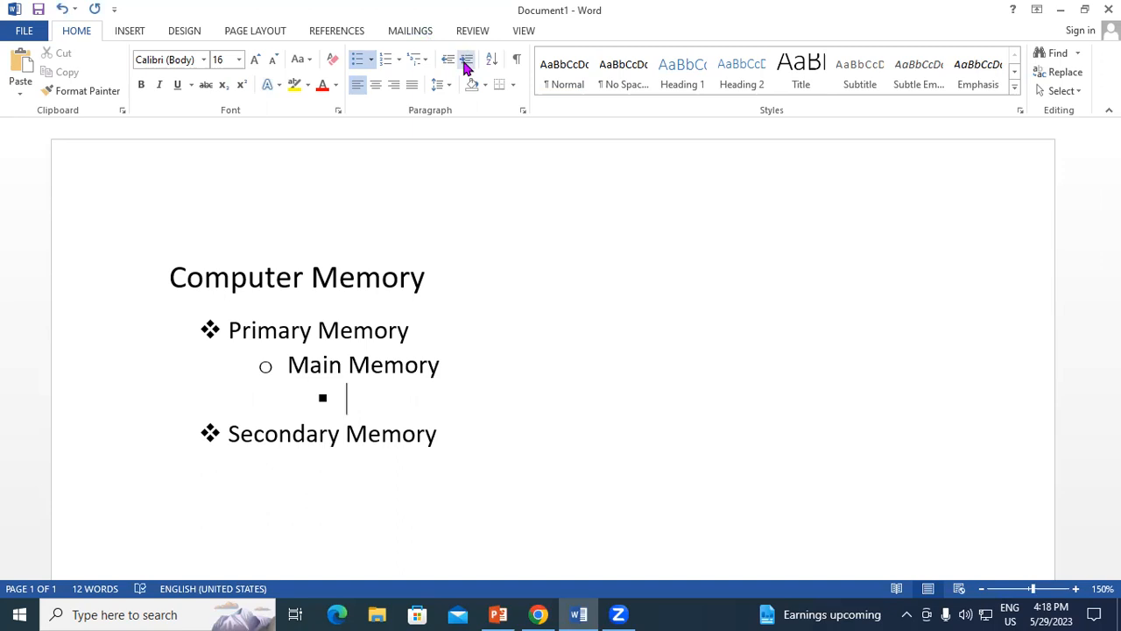
{"action": "type", "text": "RAM"}
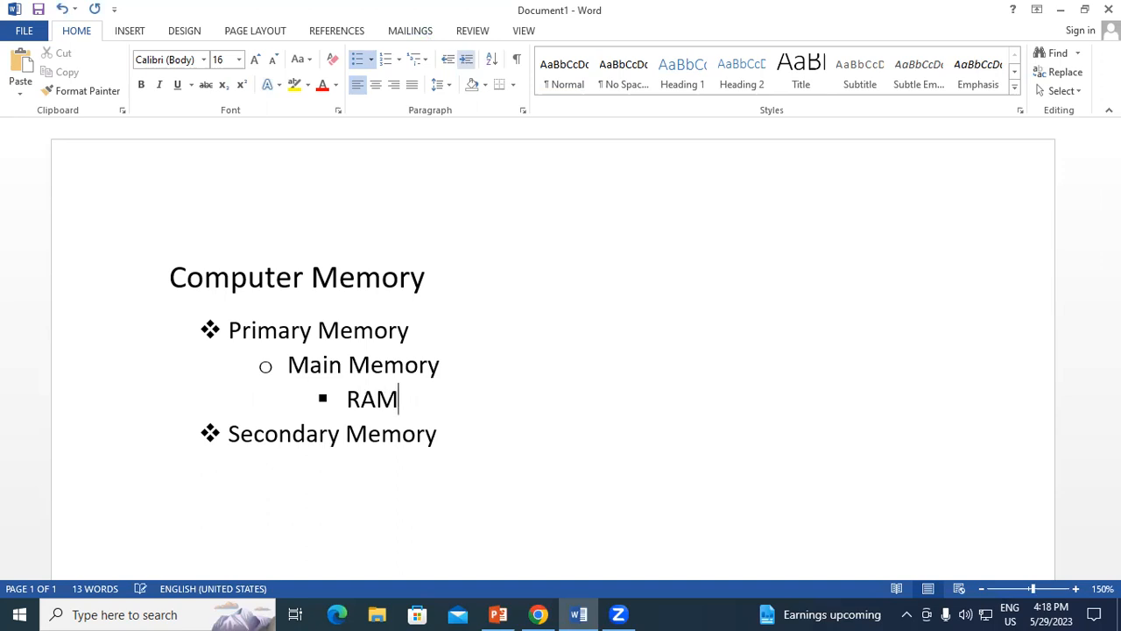
{"action": "key", "text": "Return"}
{"action": "type", "text": "R"}
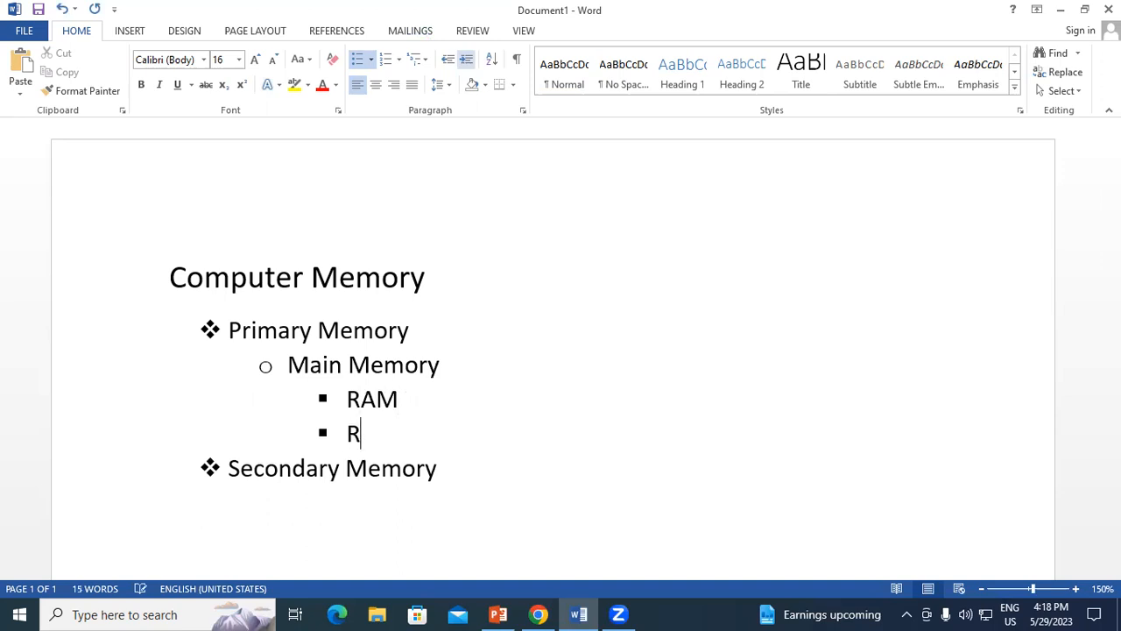
{"action": "type", "text": "OM"}
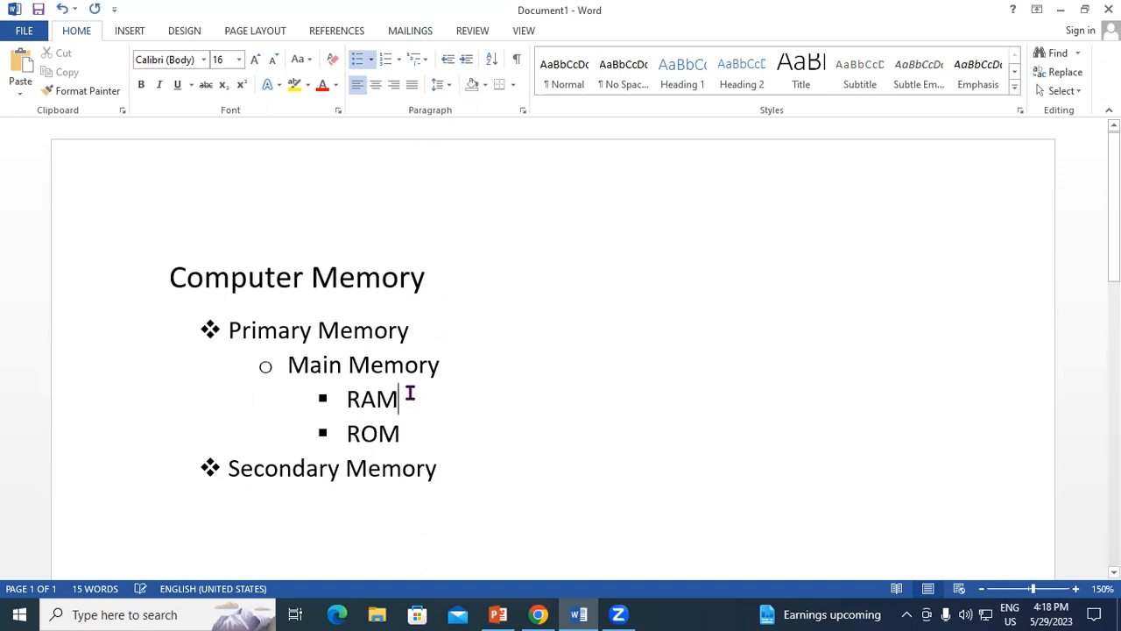
Add an empty fourth-level bullet beneath "RAM" and open the symbol chooser for defining a new bullet.
{"action": "key", "text": "Return"}
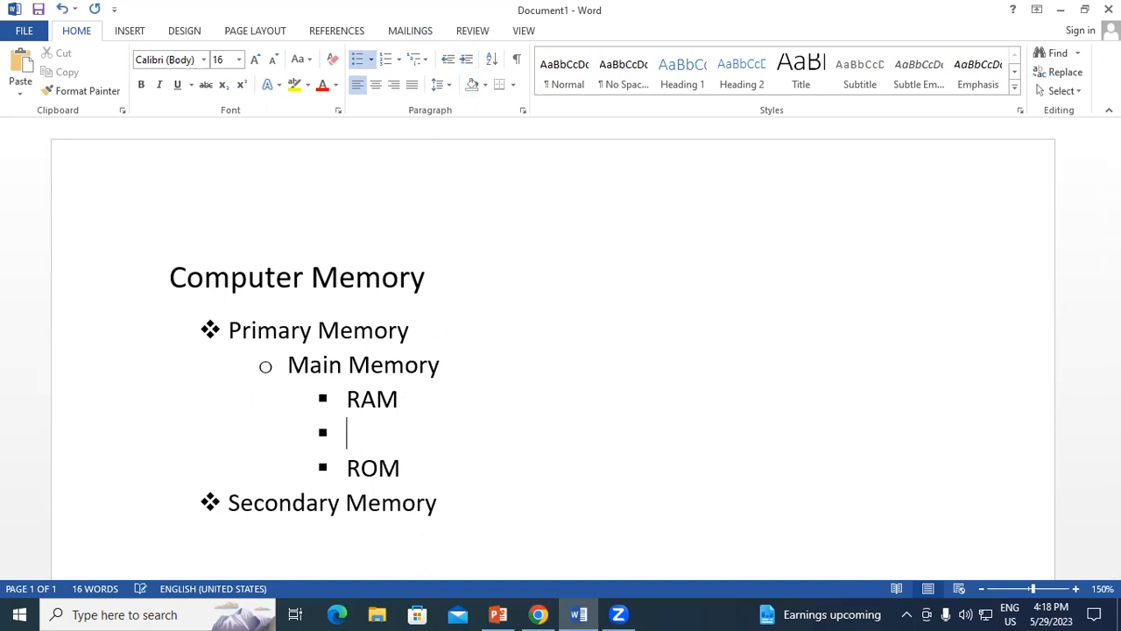
{"action": "left_click", "coordinate": [466, 58]}
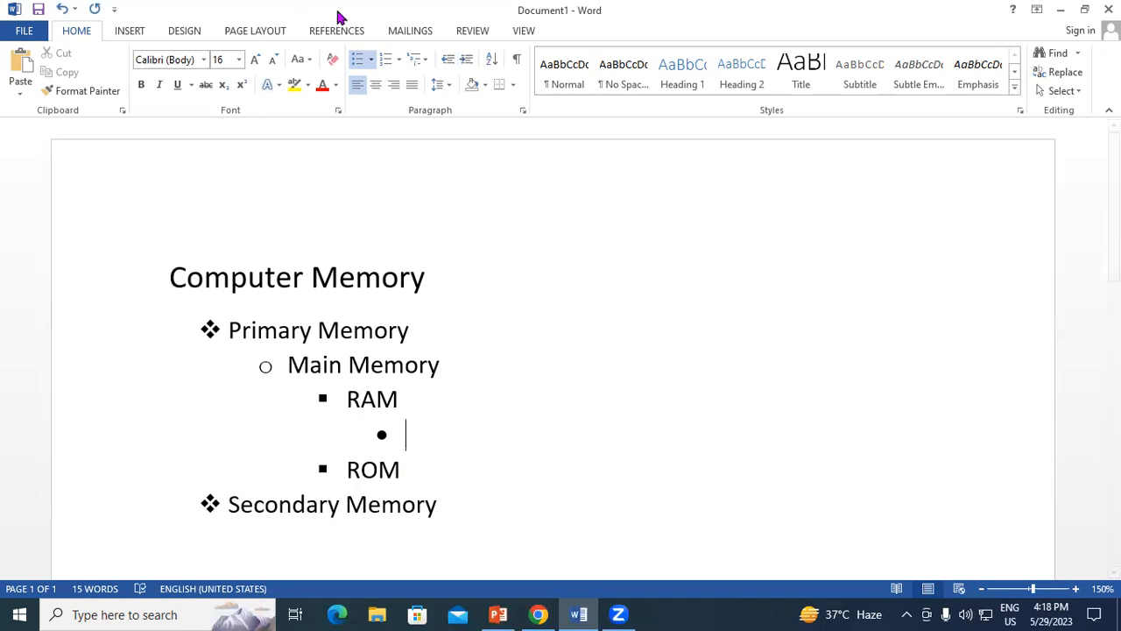
{"action": "left_click", "coordinate": [371, 59]}
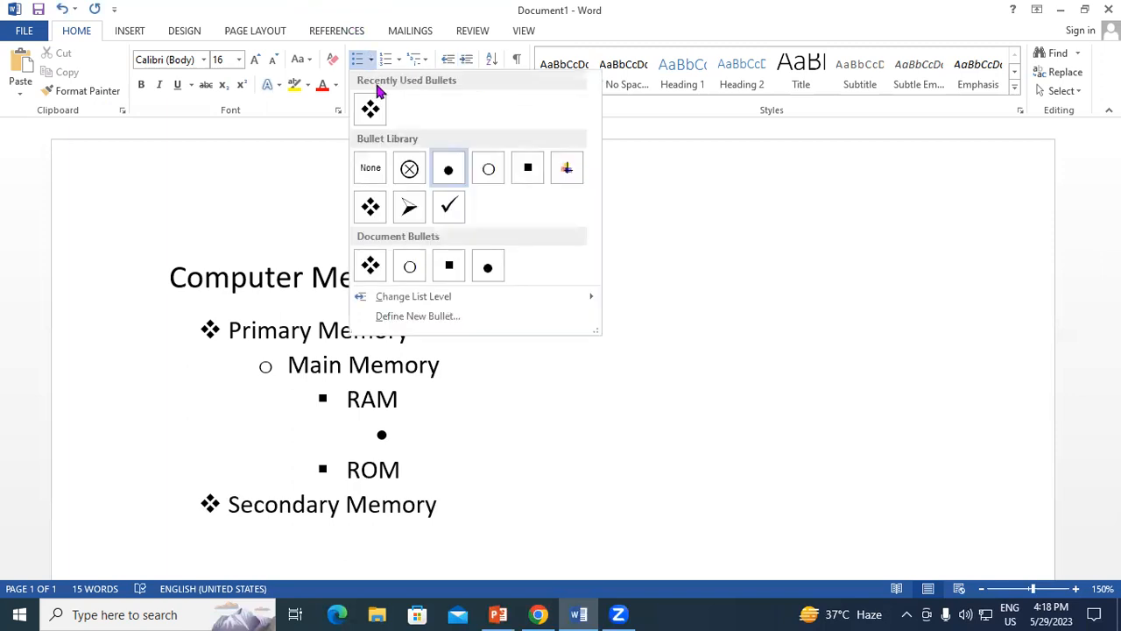
{"action": "left_click", "coordinate": [424, 319]}
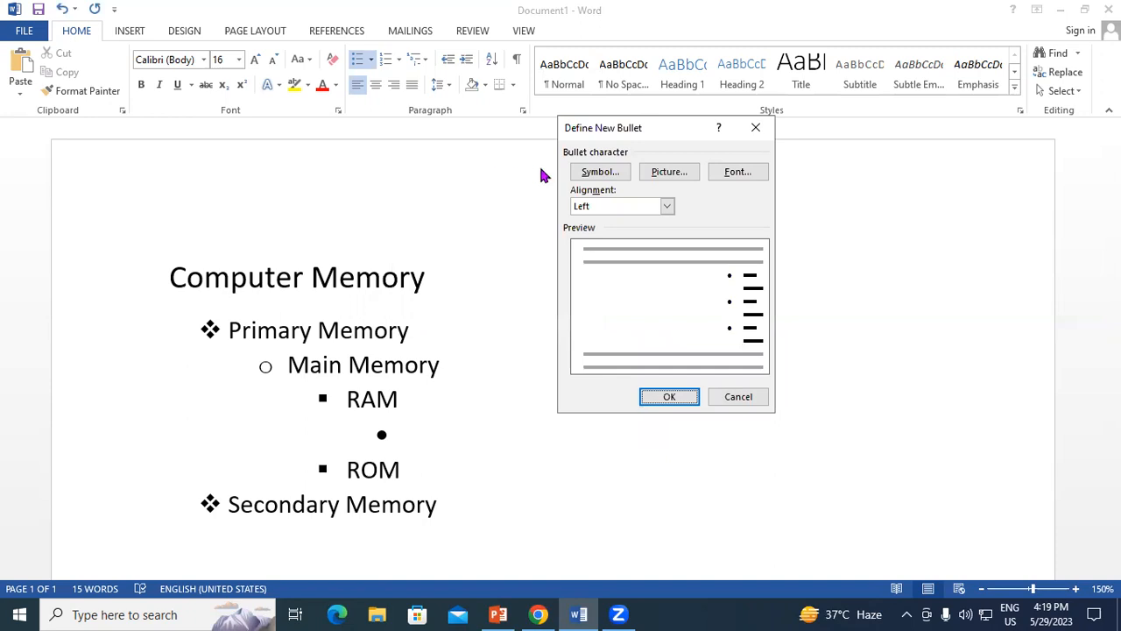
{"action": "left_click", "coordinate": [604, 176]}
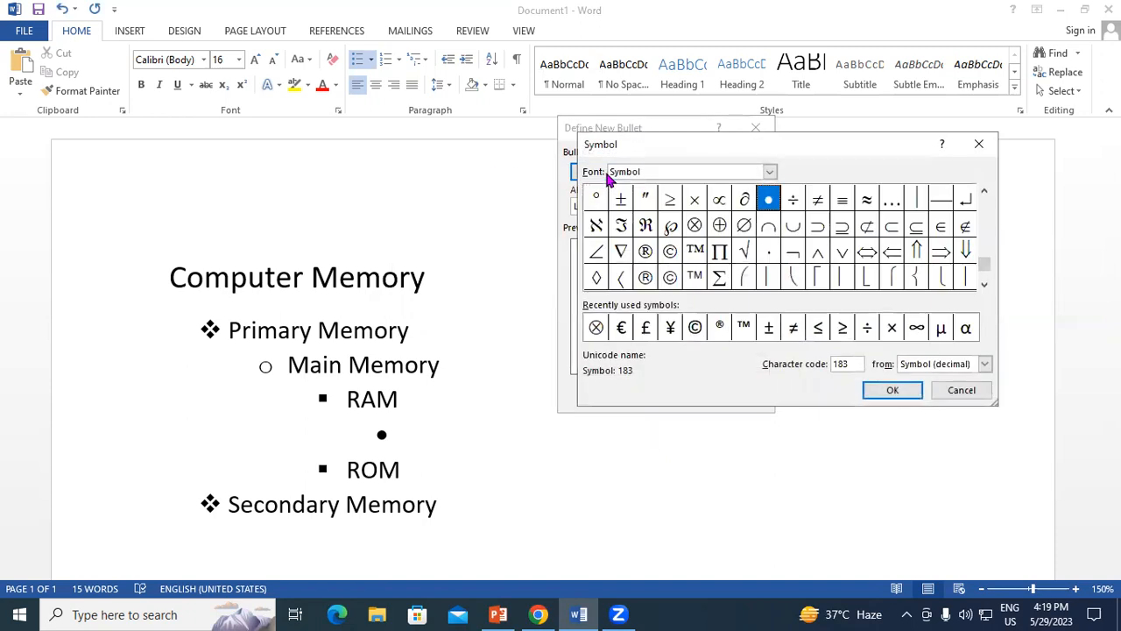
Browse the characters of the Symbol font for a suitable bullet symbol.
{"action": "left_click", "coordinate": [985, 244]}
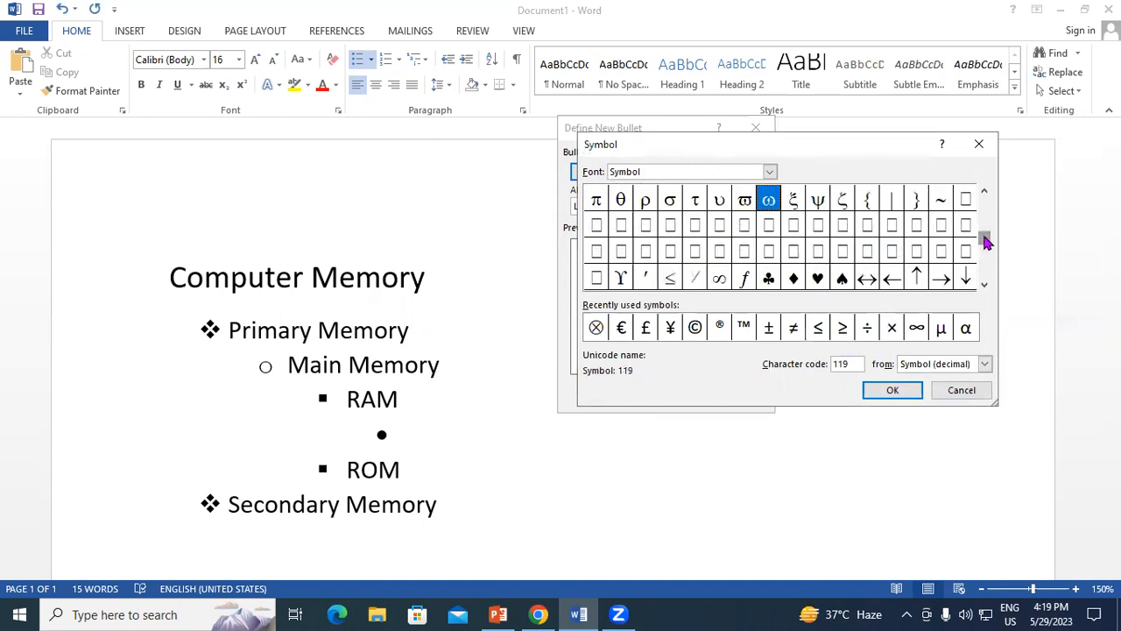
{"action": "left_click", "coordinate": [984, 213]}
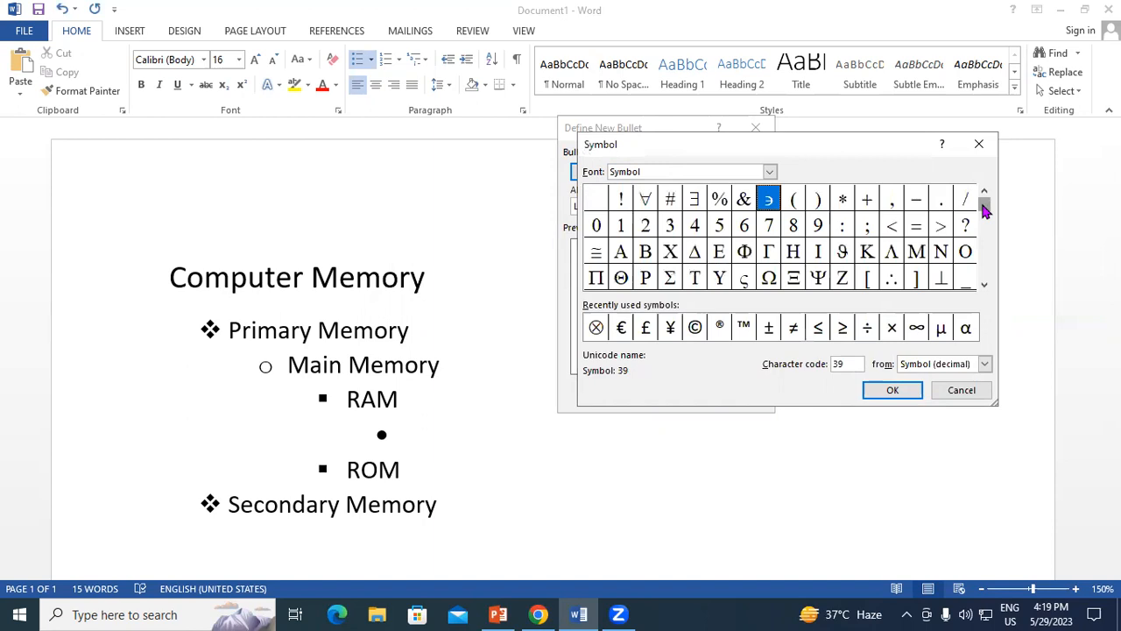
{"action": "double_click", "coordinate": [985, 284]}
{"action": "double_click", "coordinate": [984, 286]}
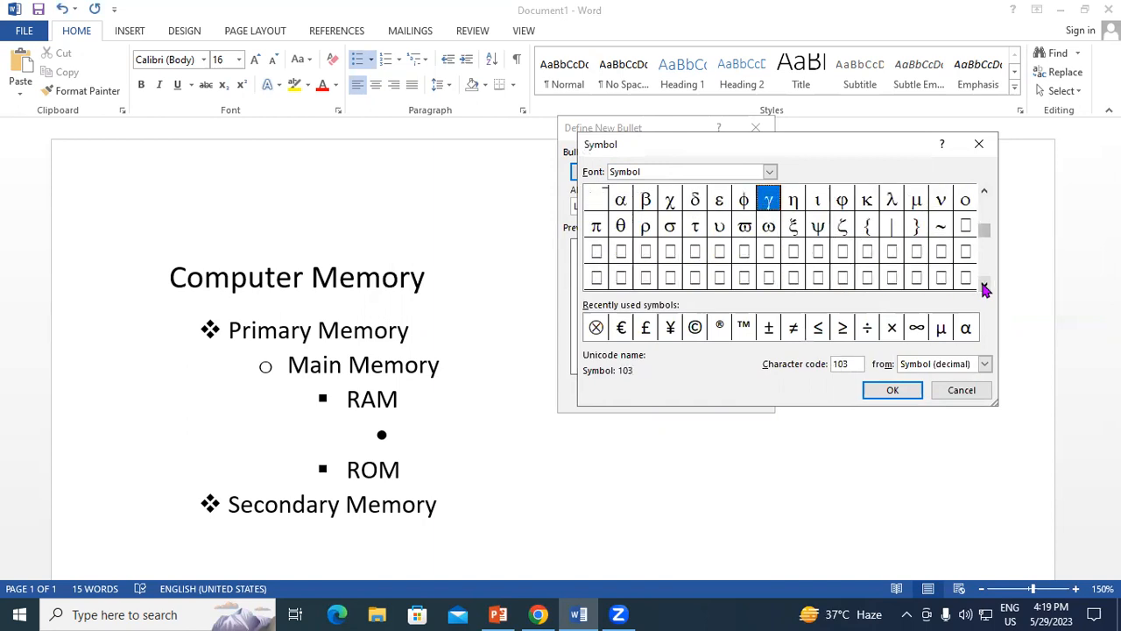
{"action": "left_click", "coordinate": [984, 286]}
{"action": "double_click", "coordinate": [984, 287]}
{"action": "left_click", "coordinate": [985, 286]}
{"action": "left_click", "coordinate": [985, 286]}
{"action": "left_click", "coordinate": [984, 286]}
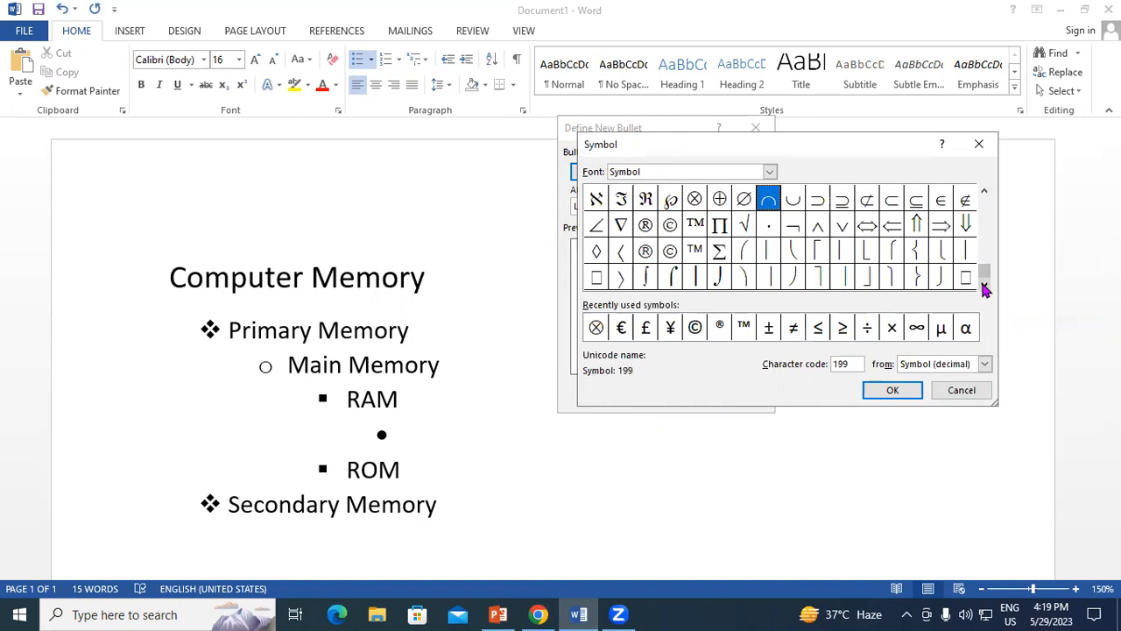
Examine the bullet characters offered by the Sylfaen, Swis721 WGL4 BT, Vivaldi and Yu Gothic UI Semilight fonts.
{"action": "left_click", "coordinate": [769, 171]}
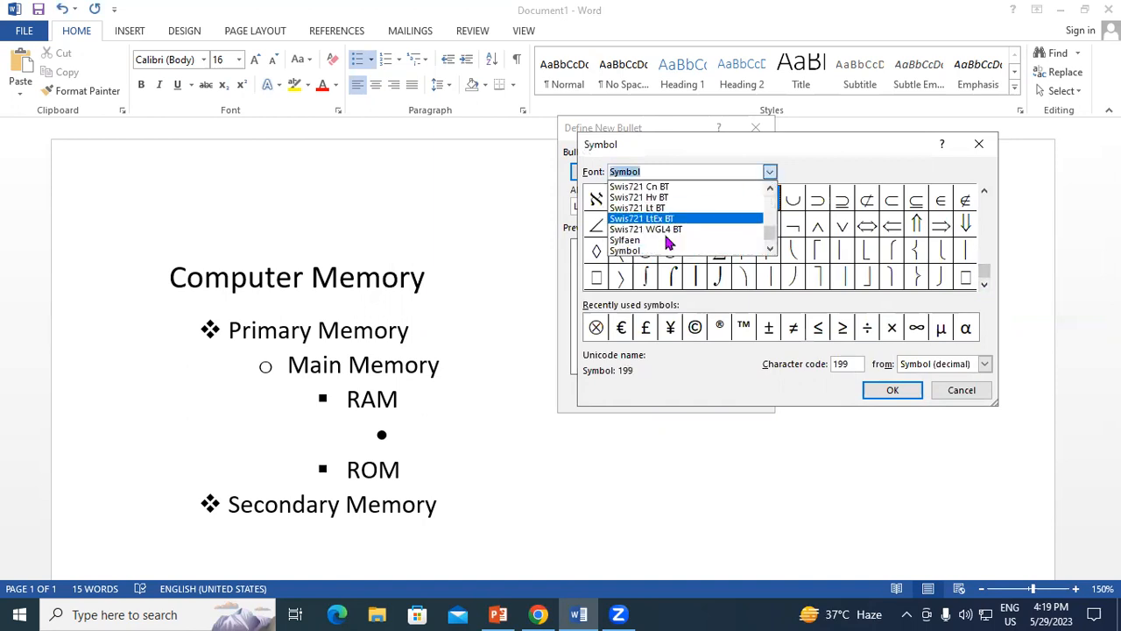
{"action": "left_click", "coordinate": [670, 246]}
{"action": "left_click", "coordinate": [769, 172]}
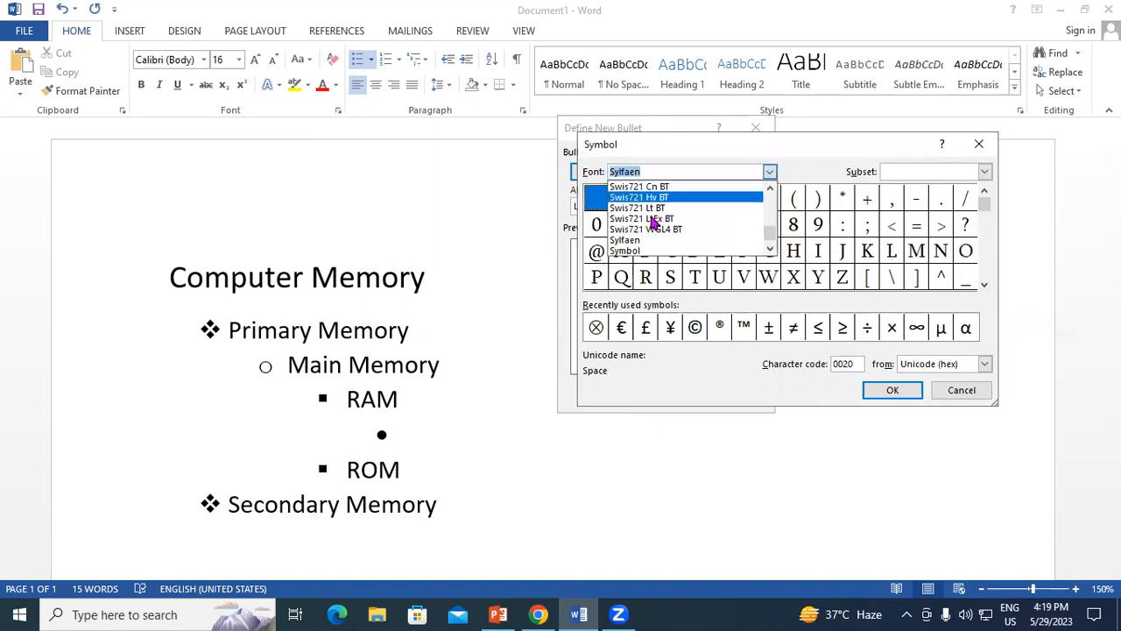
{"action": "left_click", "coordinate": [648, 229]}
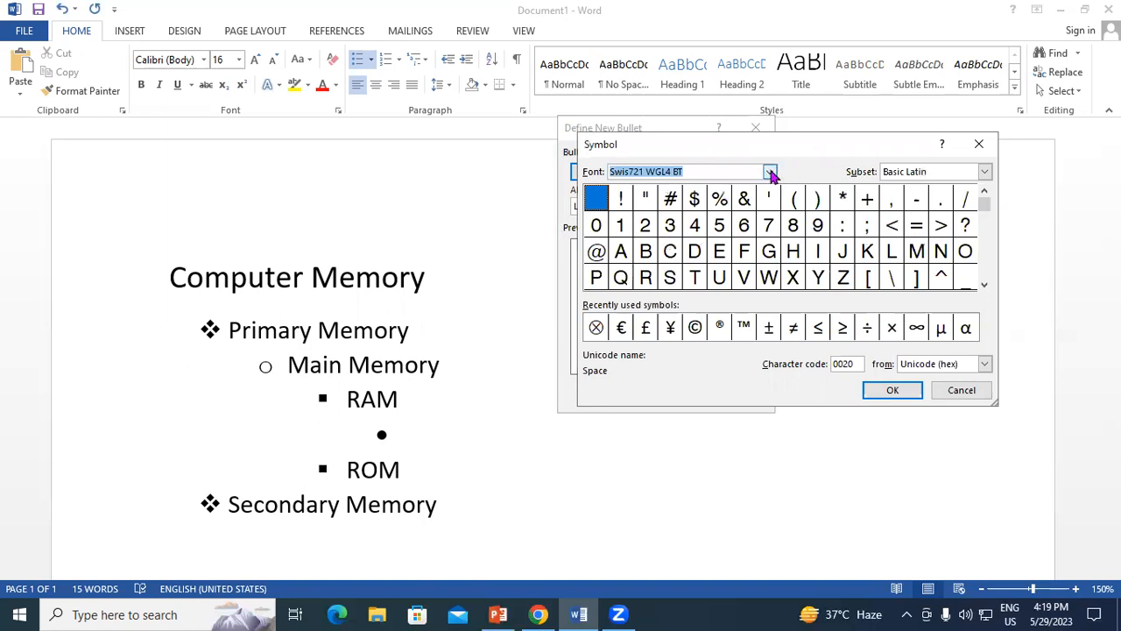
{"action": "left_click", "coordinate": [769, 171]}
{"action": "scroll", "coordinate": [734, 224], "scroll_direction": "down", "scroll_amount": 3}
{"action": "left_click", "coordinate": [670, 236]}
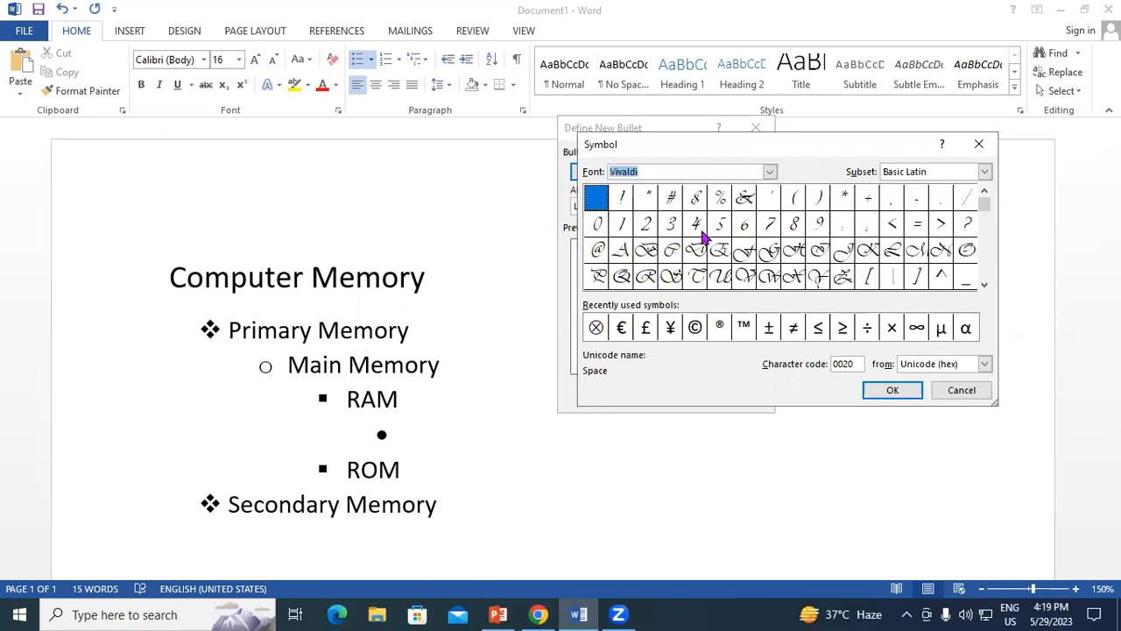
{"action": "left_click", "coordinate": [769, 172]}
{"action": "scroll", "coordinate": [648, 248], "scroll_direction": "down", "scroll_amount": 2}
{"action": "left_click", "coordinate": [648, 251]}
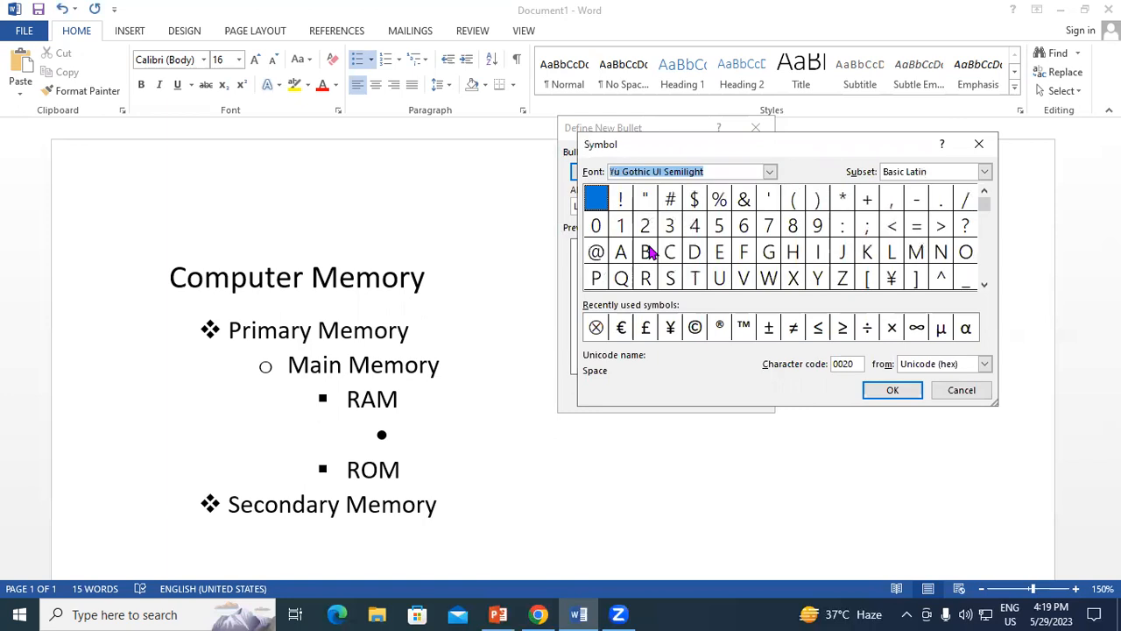
{"action": "mouse_move", "coordinate": [985, 206]}
{"action": "left_mouse_down"}
{"action": "mouse_move", "coordinate": [986, 243]}
{"action": "mouse_move", "coordinate": [991, 205]}
{"action": "left_mouse_up"}
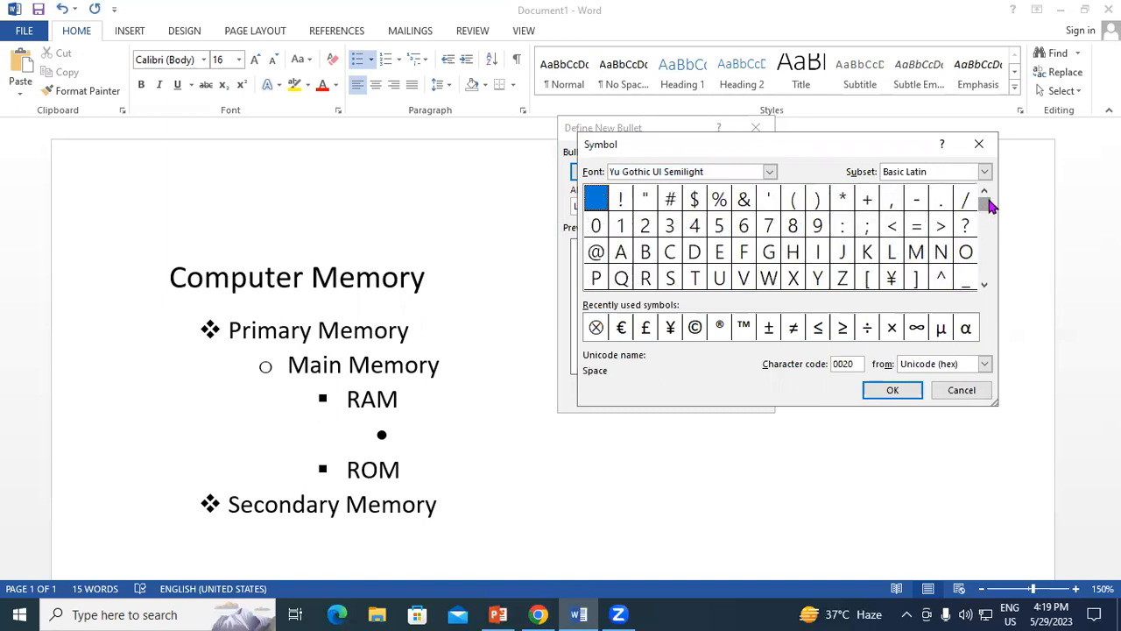
Define the Symbol font's asterisk, character code 42, as the new bullet for the empty line beneath "RAM".
{"action": "left_click", "coordinate": [771, 172]}
{"action": "scroll", "coordinate": [692, 210], "scroll_direction": "up", "scroll_amount": 10}
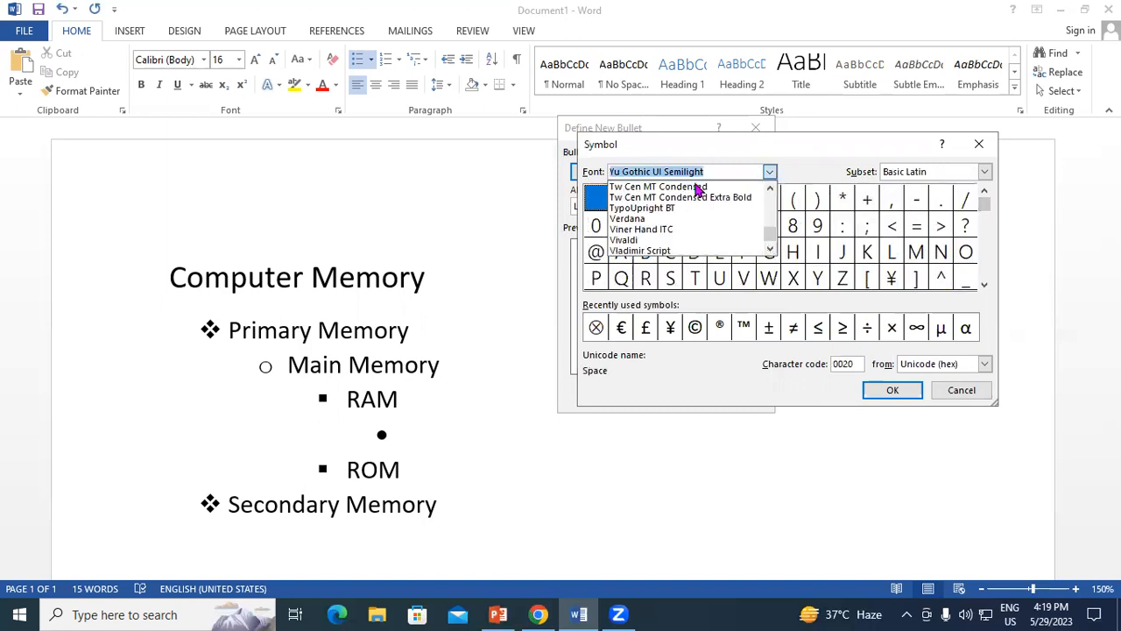
{"action": "scroll", "coordinate": [698, 191], "scroll_direction": "up", "scroll_amount": 5}
{"action": "type", "text": "s"}
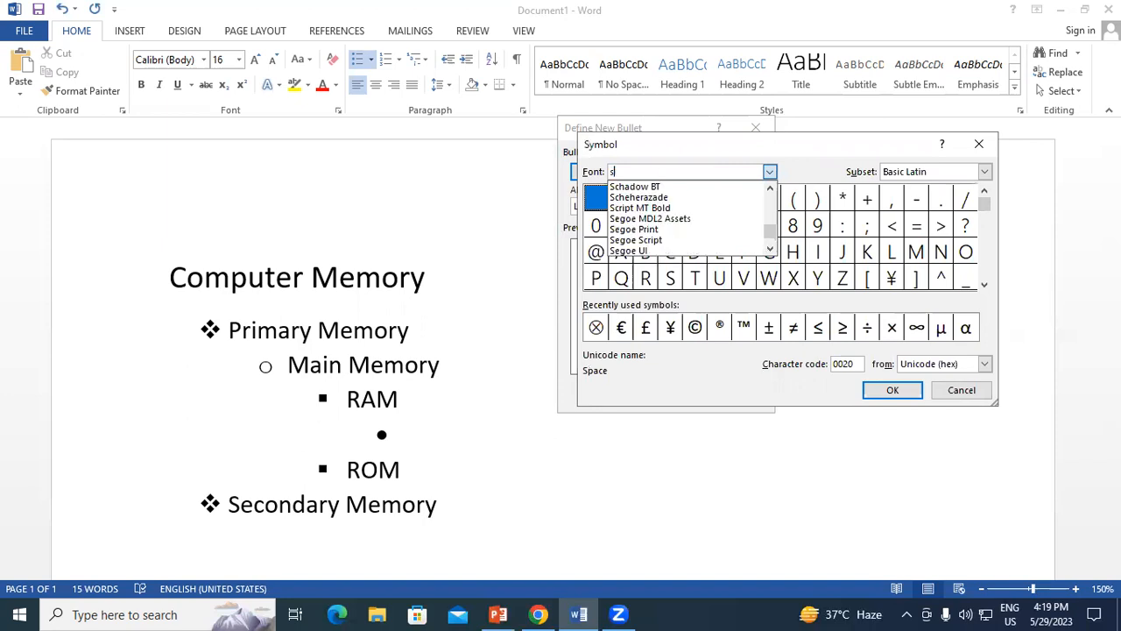
{"action": "type", "text": "s"}
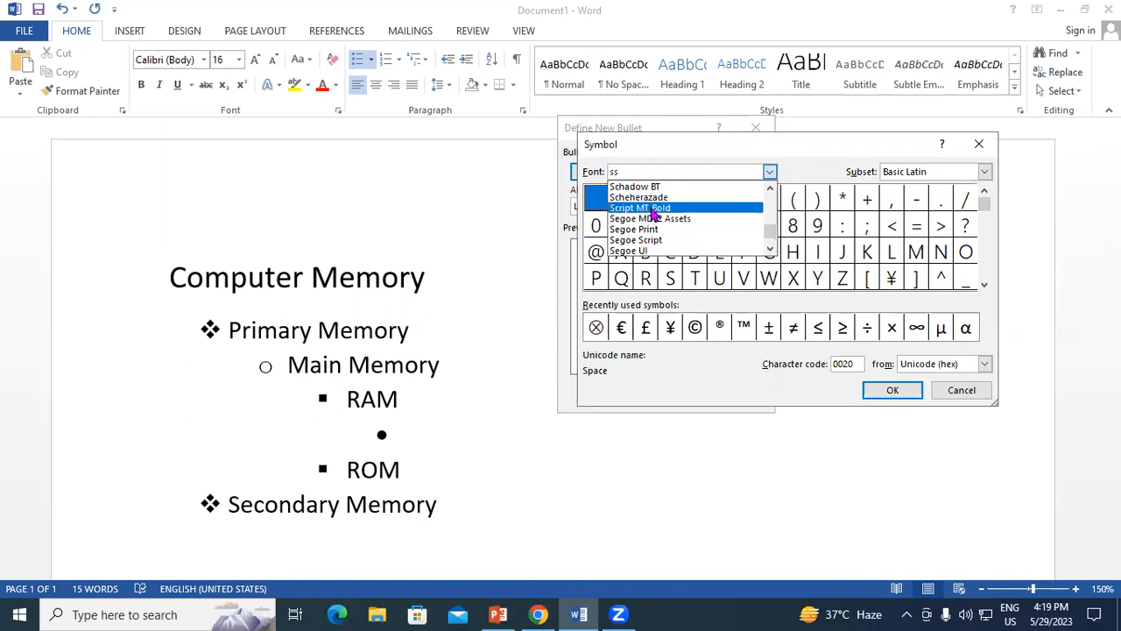
{"action": "key", "text": "BackSpace"}
{"action": "type", "text": "y"}
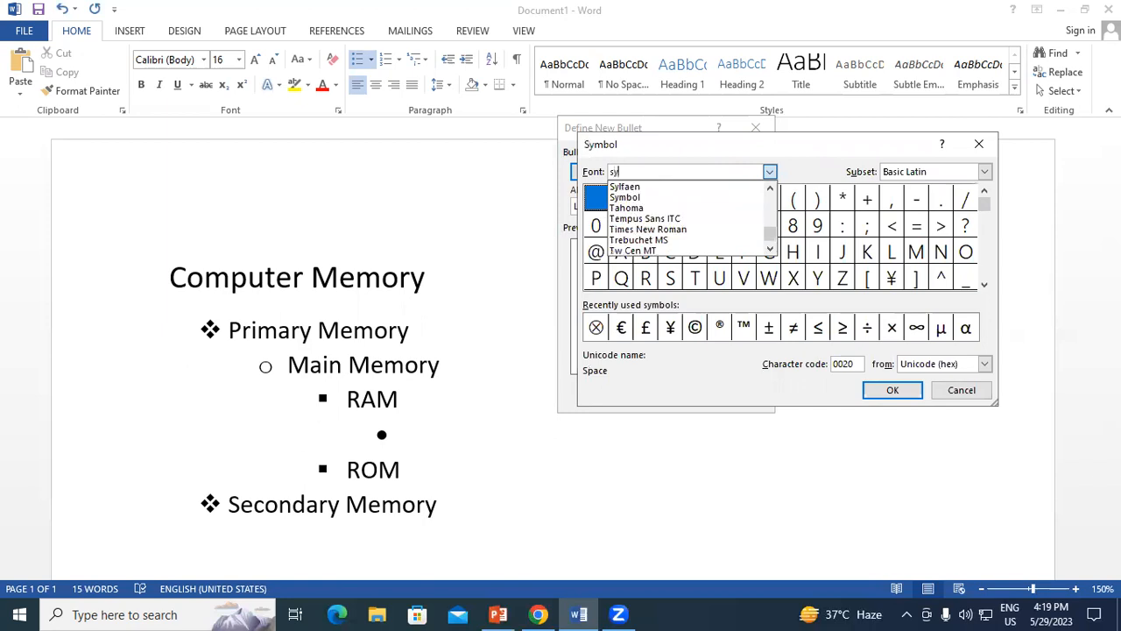
{"action": "left_click", "coordinate": [624, 197]}
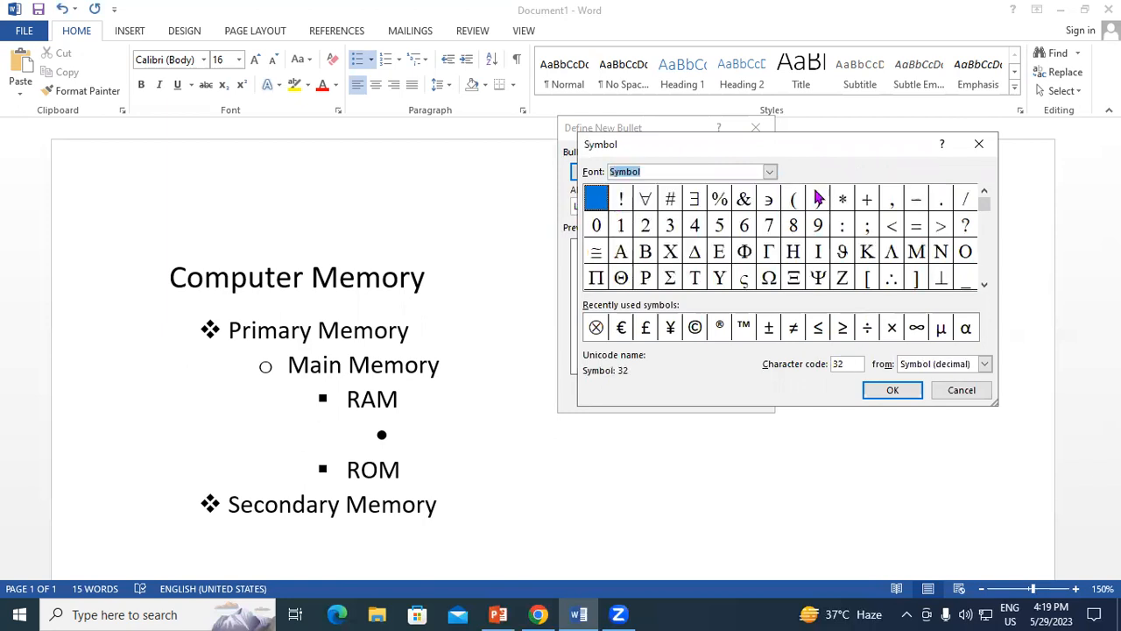
{"action": "left_click", "coordinate": [842, 200]}
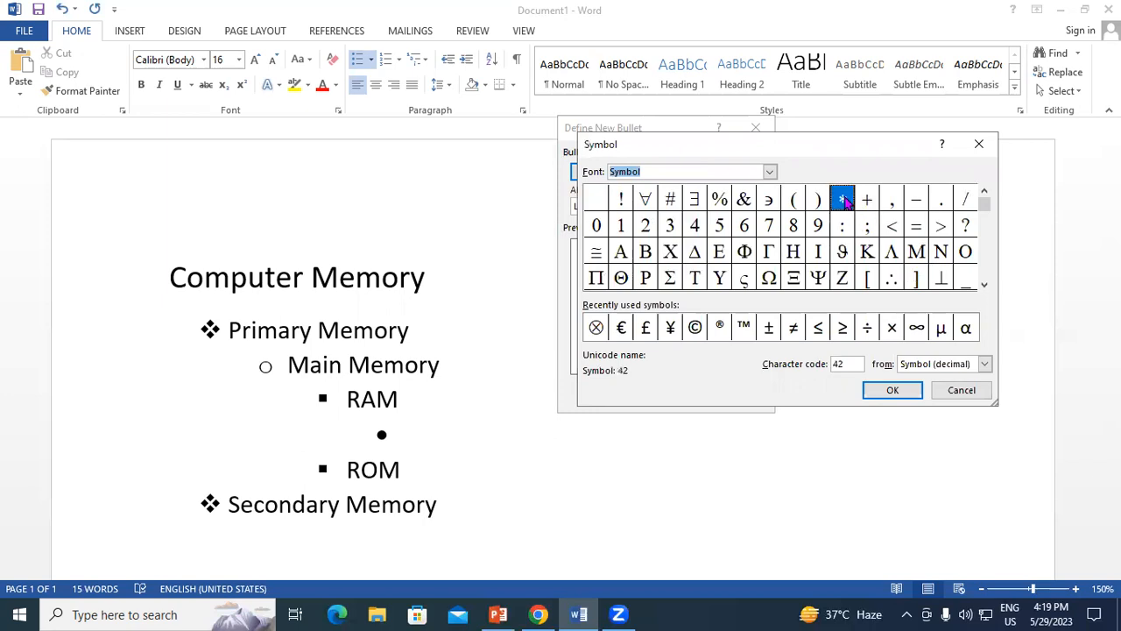
{"action": "left_click", "coordinate": [893, 391]}
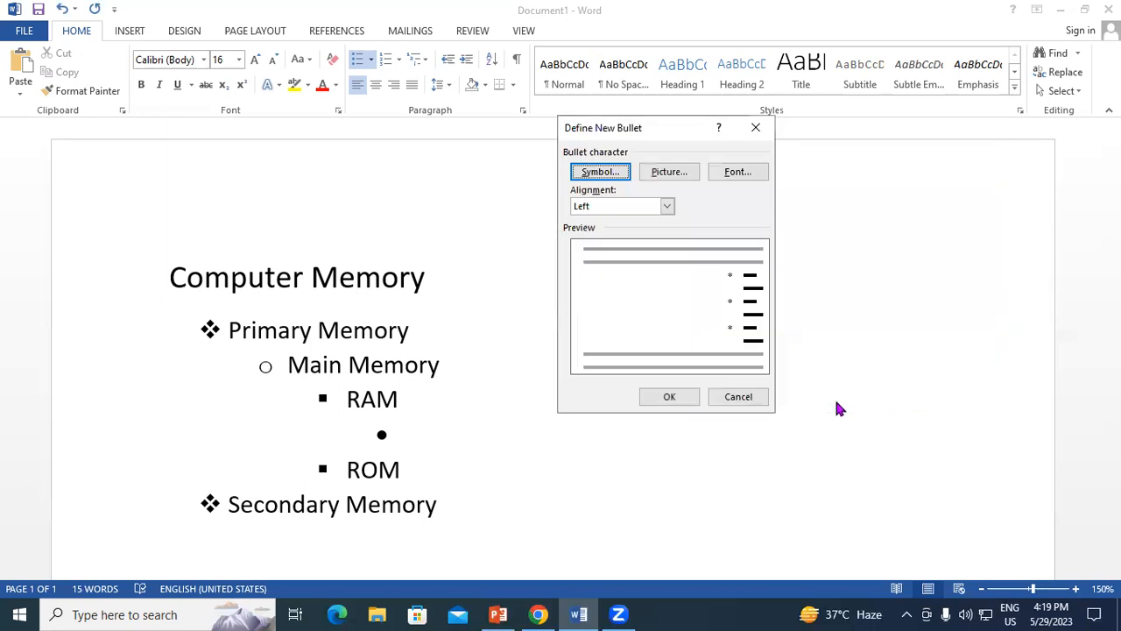
{"action": "left_click", "coordinate": [678, 396]}
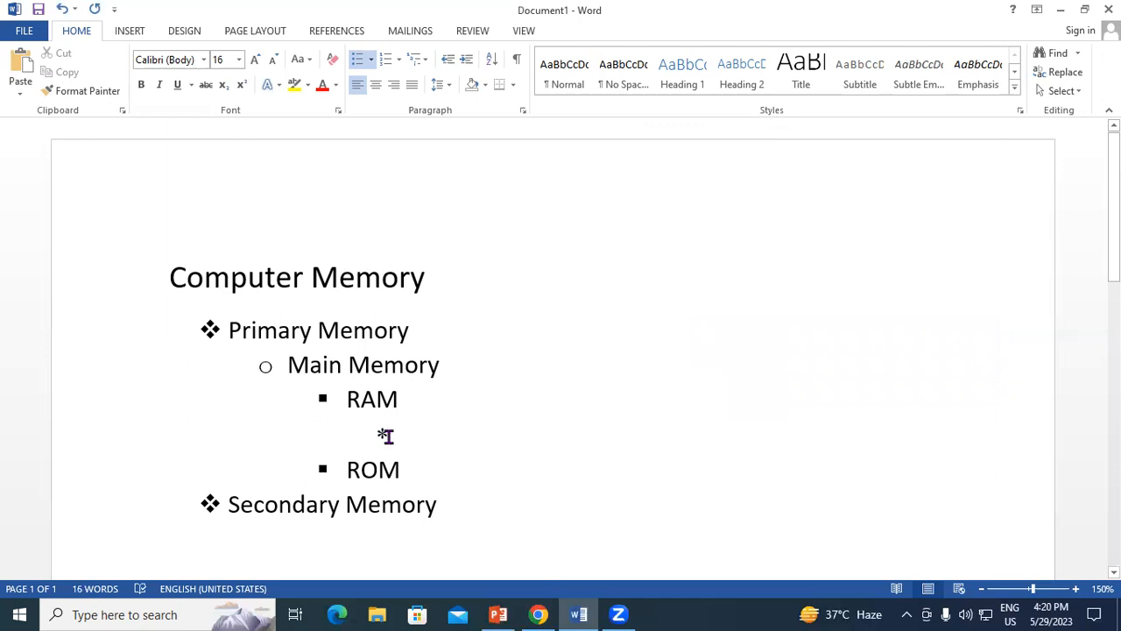
Enter "SRAM" and "DRAM" as two asterisk-bulleted fourth-level items beneath "RAM".
{"action": "scroll", "coordinate": [438, 425], "scroll_direction": "down", "scroll_amount": 1}
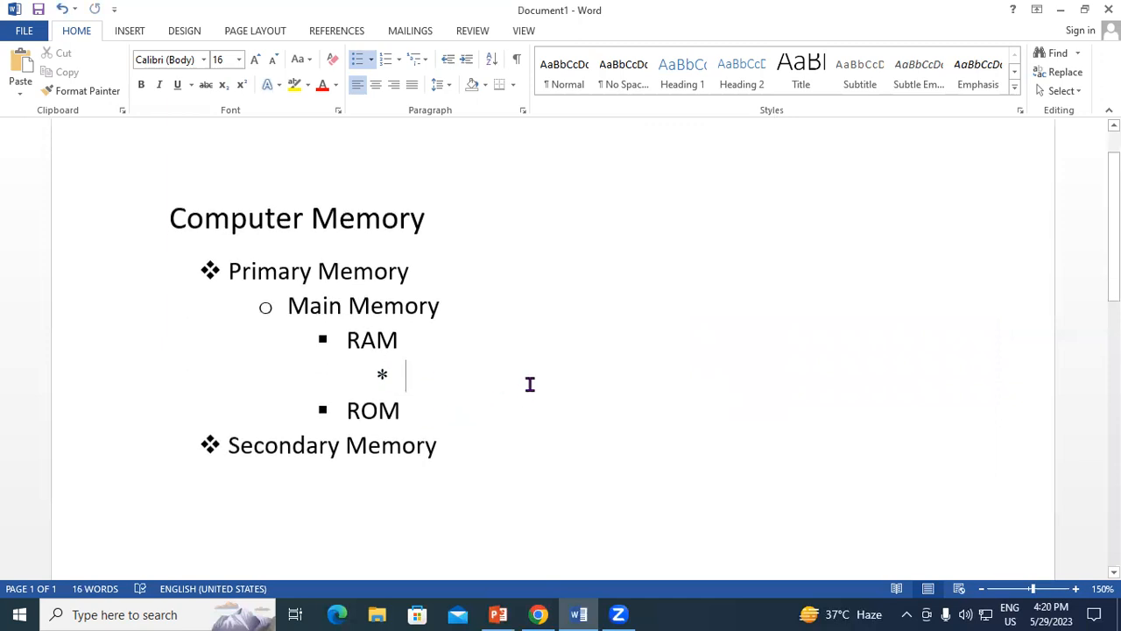
{"action": "type", "text": "SRAM"}
{"action": "key", "text": "Return"}
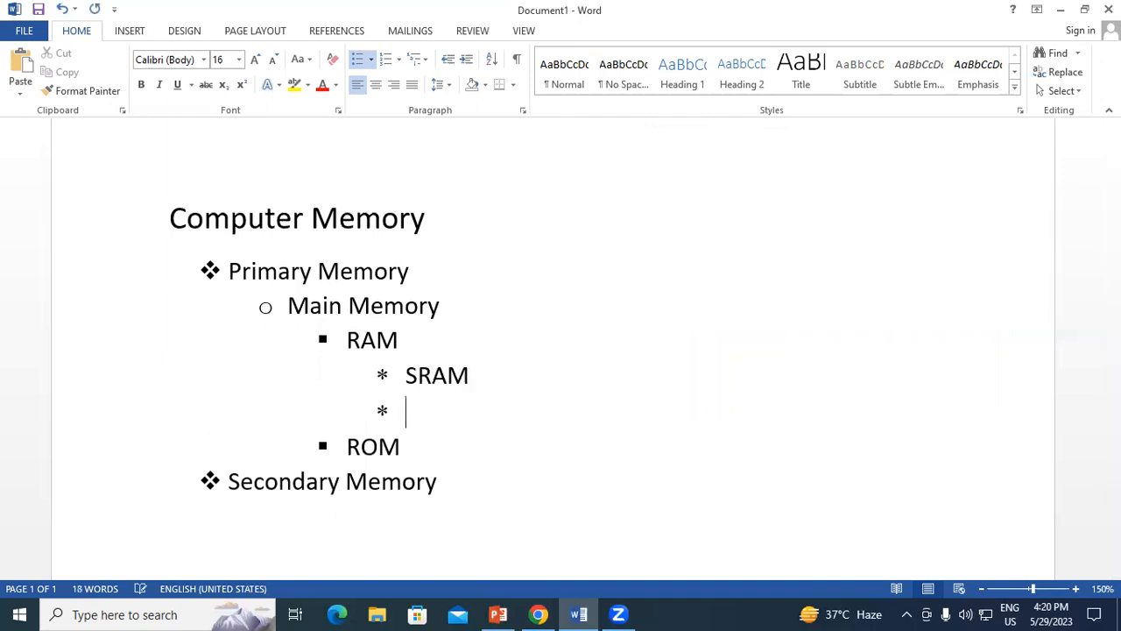
{"action": "type", "text": "F"}
{"action": "key", "text": "BackSpace"}
{"action": "type", "text": "DRAM"}
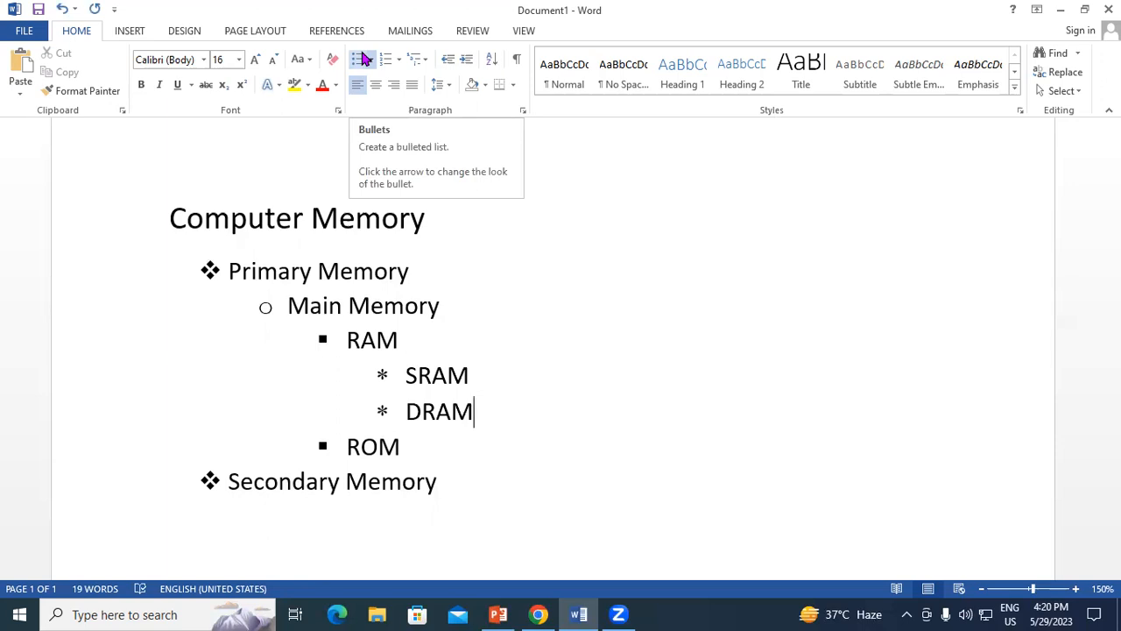
Remove the asterisk bullets from the "SRAM" and "DRAM" lines.
{"action": "left_click", "coordinate": [408, 375]}
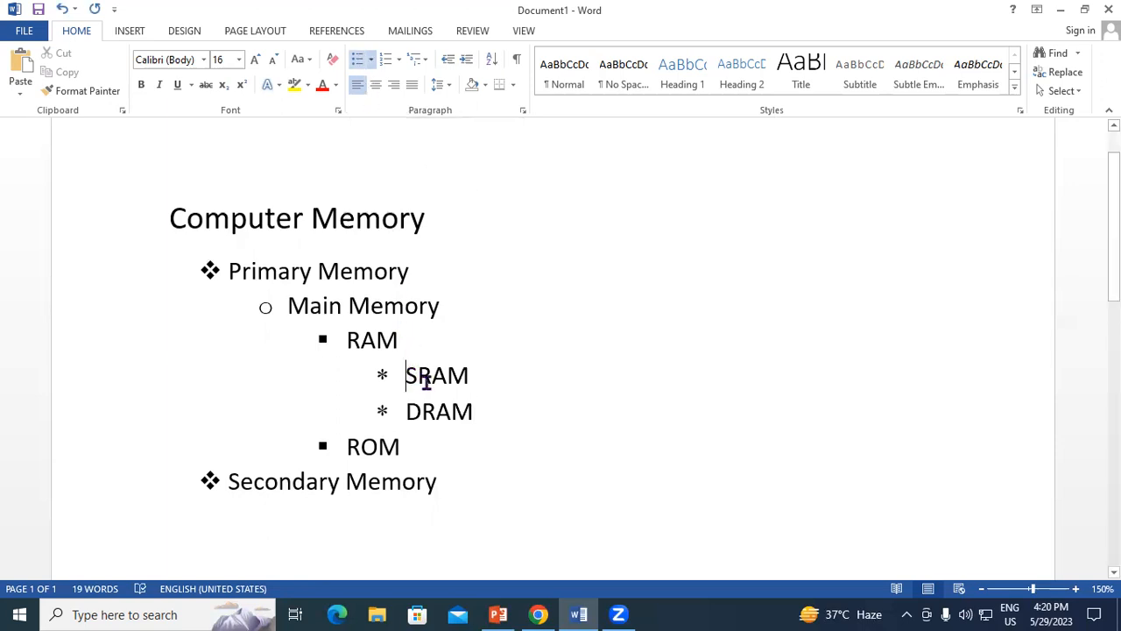
{"action": "left_click_drag", "start_coordinate": [427, 378], "coordinate": [467, 412]}
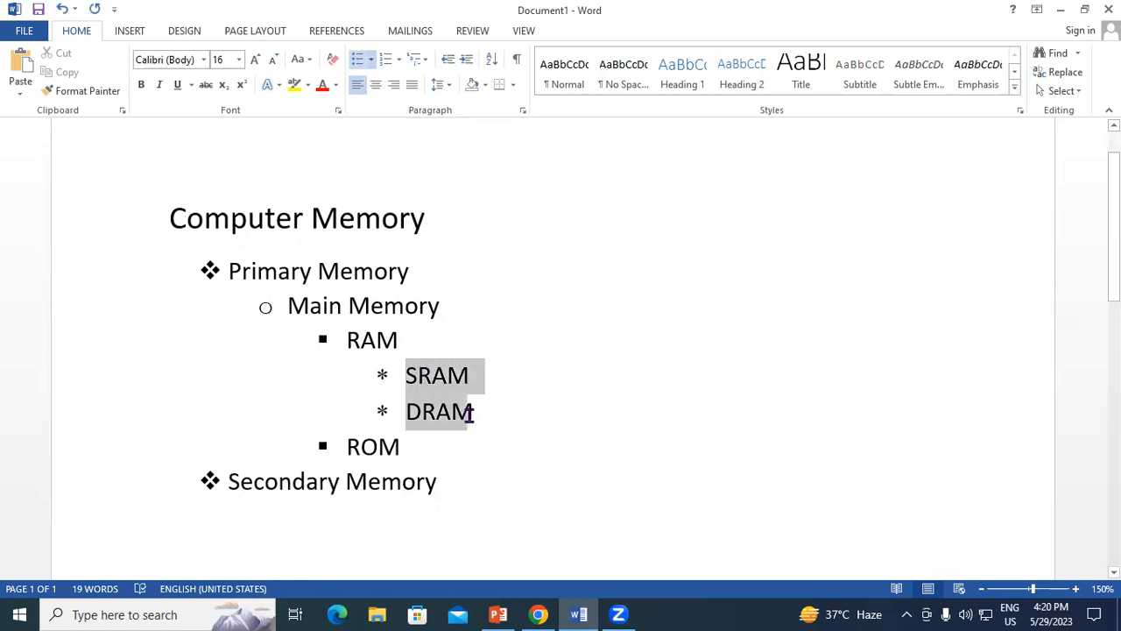
{"action": "left_click", "coordinate": [372, 60]}
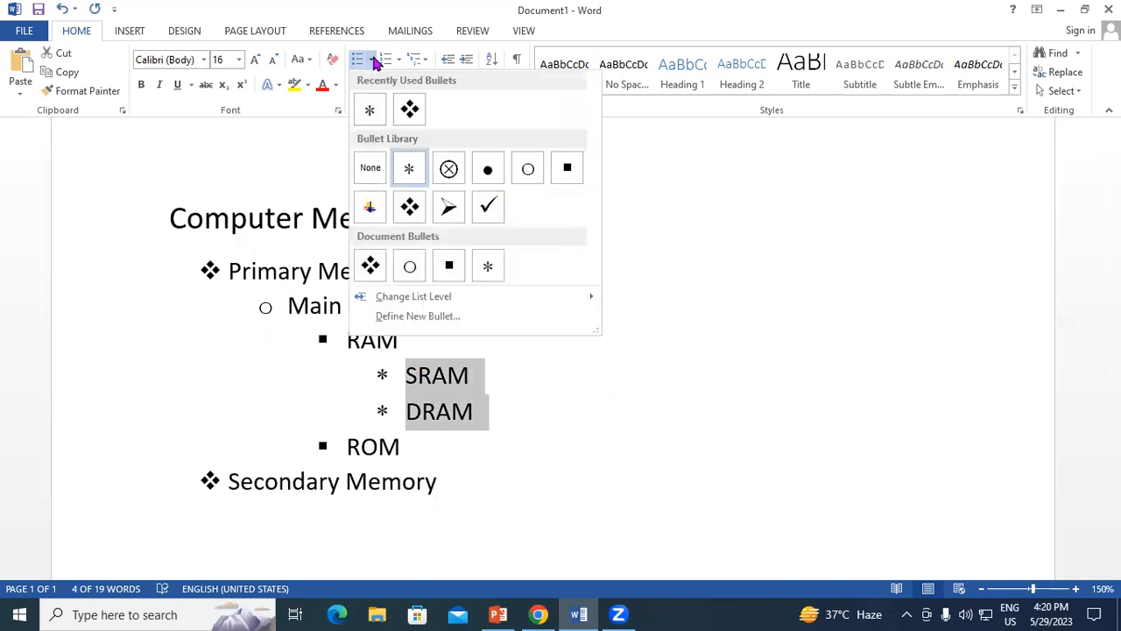
{"action": "left_click", "coordinate": [369, 168]}
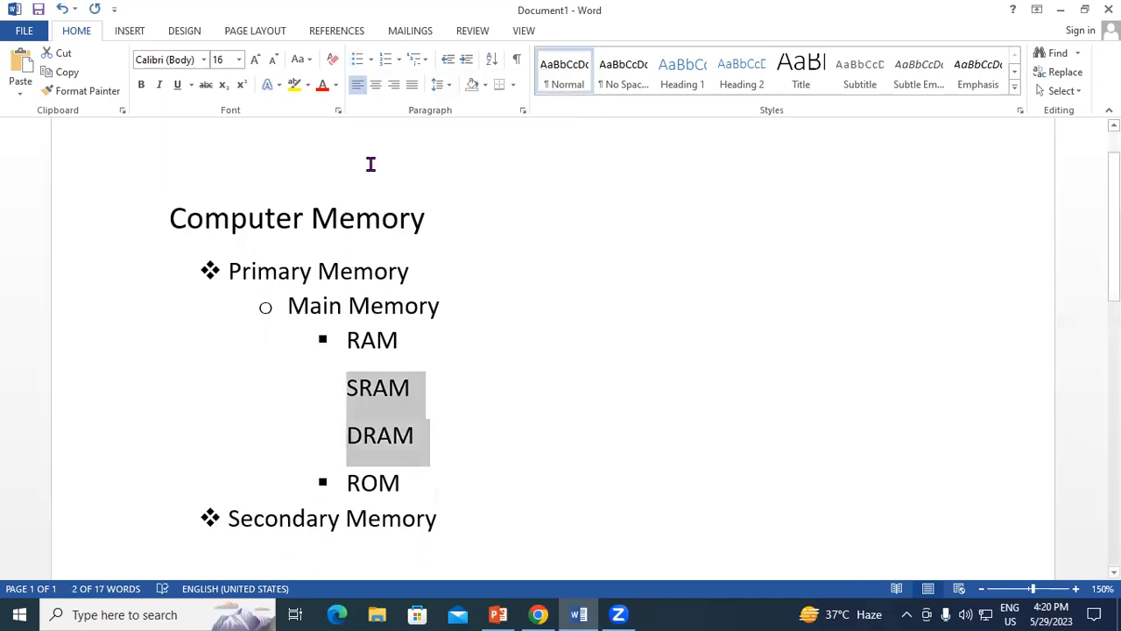
Remove the bullets from the whole list, from "Primary Memory" through "Secondary Memory".
{"action": "scroll", "coordinate": [295, 315], "scroll_direction": "down", "scroll_amount": 3}
{"action": "left_click_drag", "start_coordinate": [250, 168], "coordinate": [440, 408]}
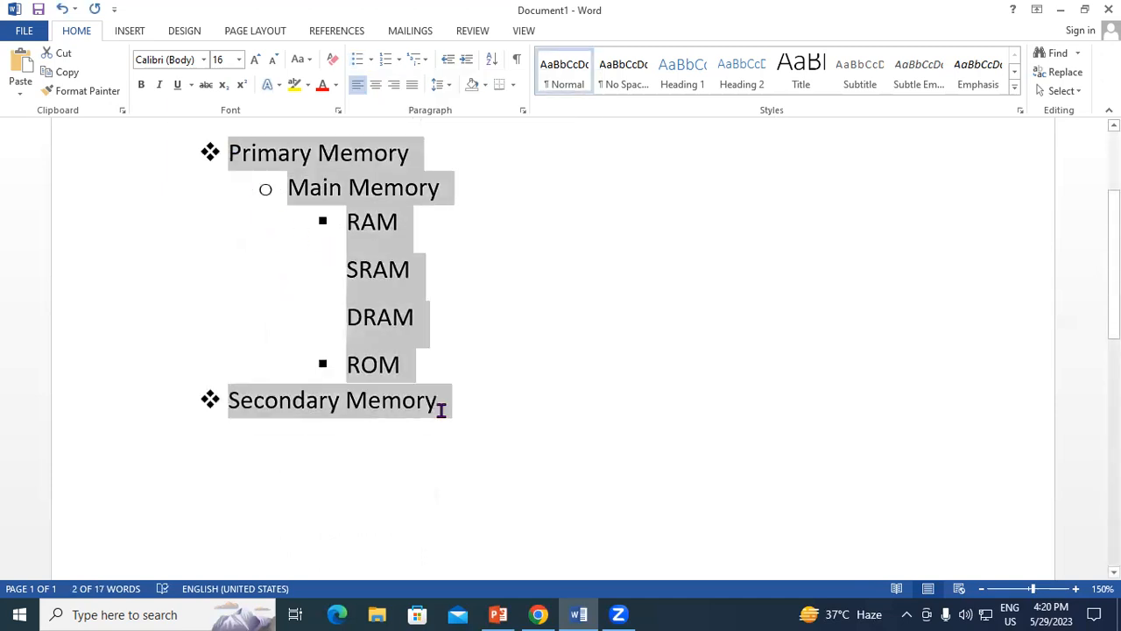
{"action": "left_click", "coordinate": [371, 61]}
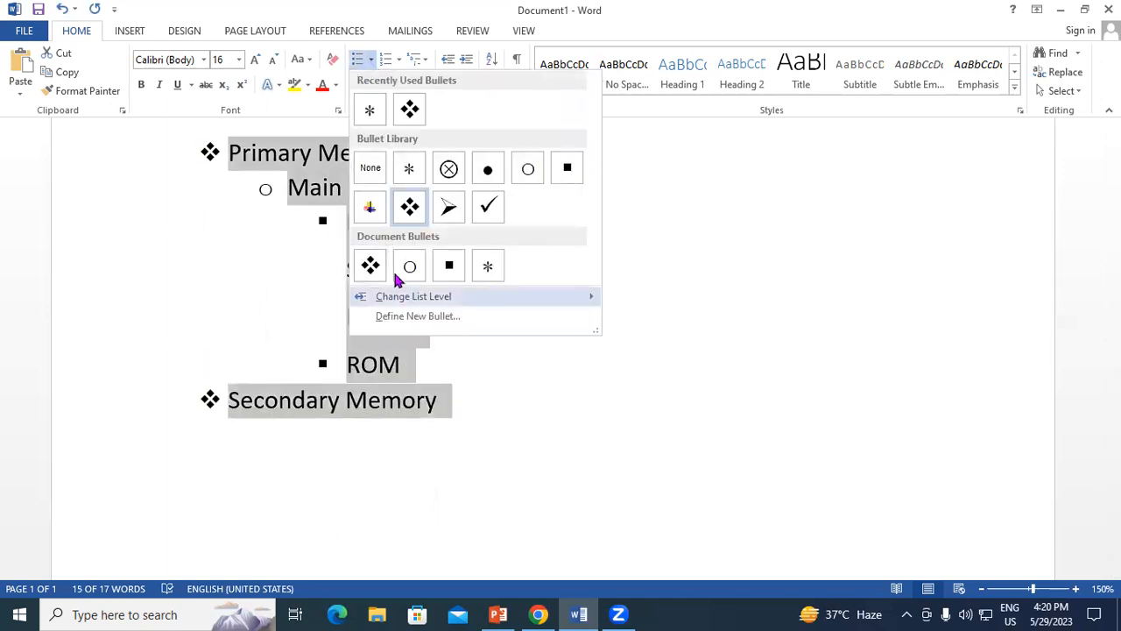
{"action": "left_click", "coordinate": [370, 171]}
{"action": "left_click", "coordinate": [446, 314]}
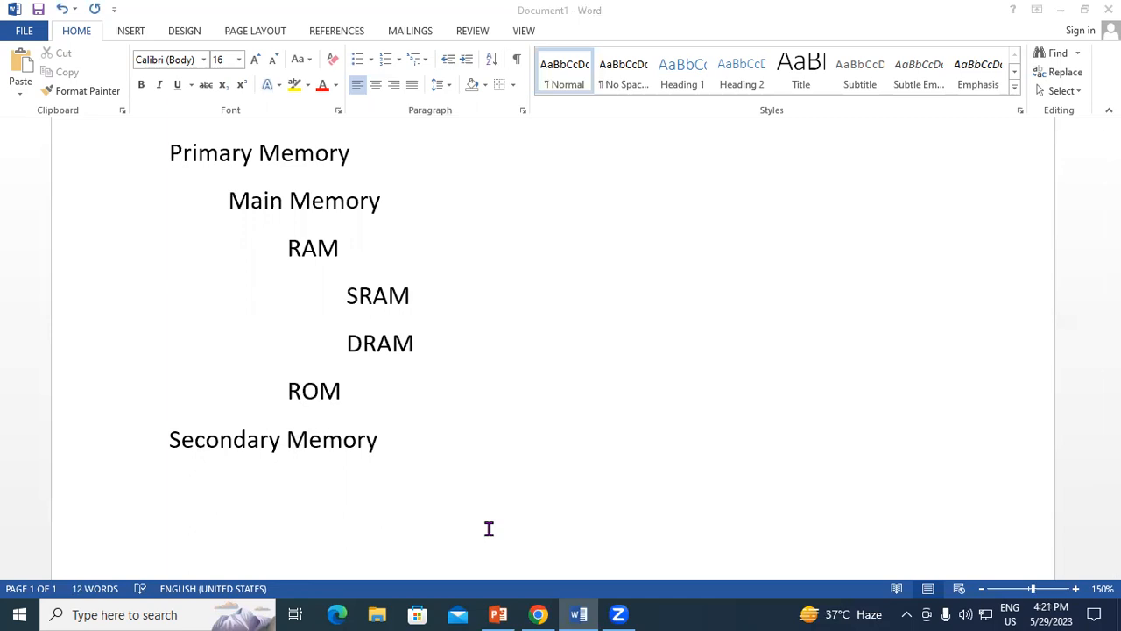
{"action": "scroll", "coordinate": [420, 325], "scroll_direction": "up", "scroll_amount": 3}
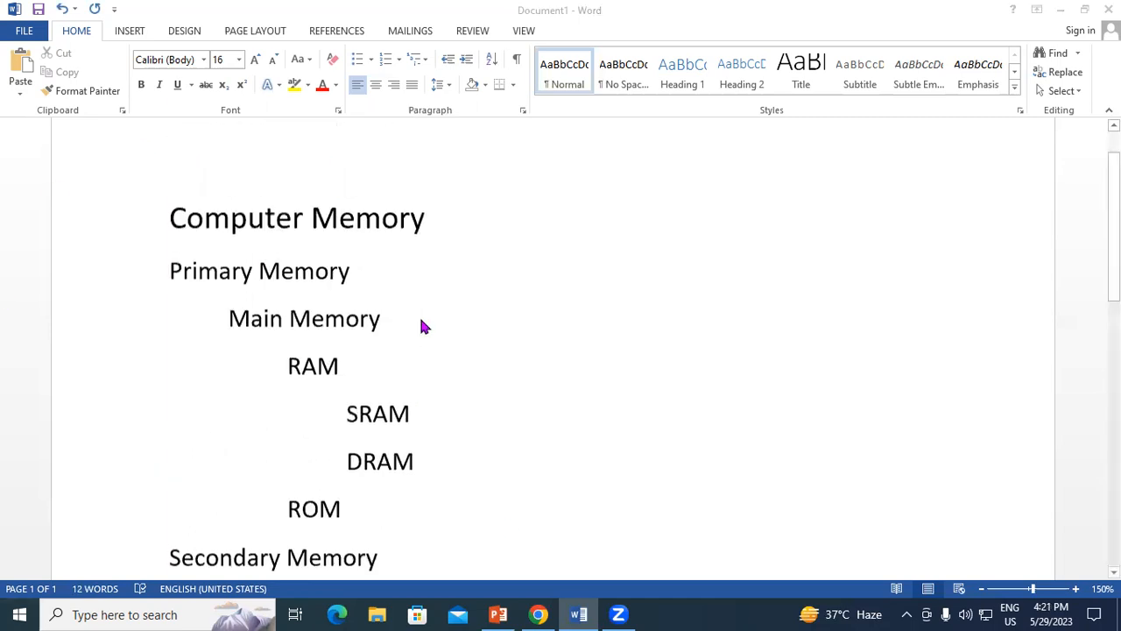
{"action": "scroll", "coordinate": [420, 333], "scroll_direction": "down", "scroll_amount": 3}
{"action": "scroll", "coordinate": [422, 300], "scroll_direction": "up", "scroll_amount": 5}
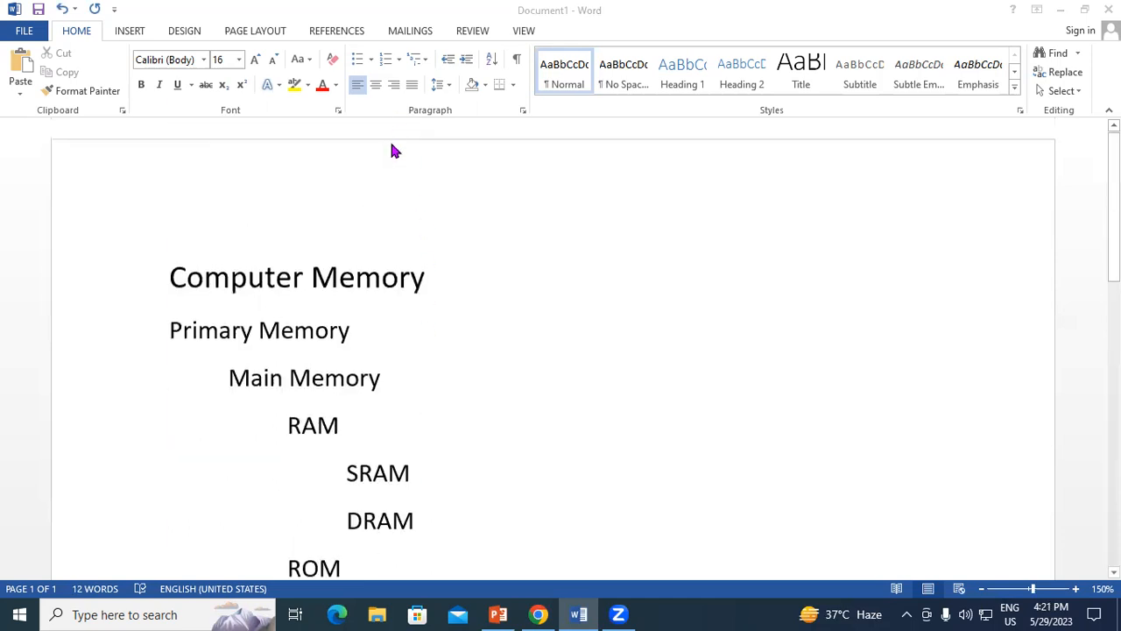
{"action": "scroll", "coordinate": [366, 403], "scroll_direction": "down", "scroll_amount": 3}
{"action": "left_click", "coordinate": [383, 380]}
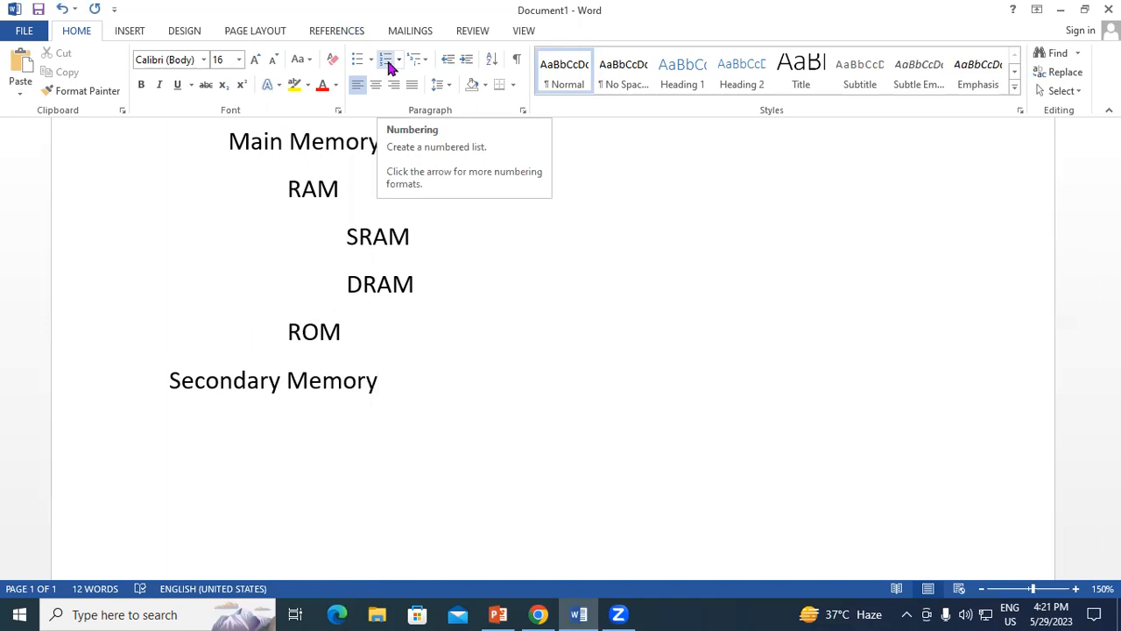
{"action": "scroll", "coordinate": [237, 325], "scroll_direction": "up", "scroll_amount": 2}
{"action": "scroll", "coordinate": [238, 303], "scroll_direction": "down", "scroll_amount": 1}
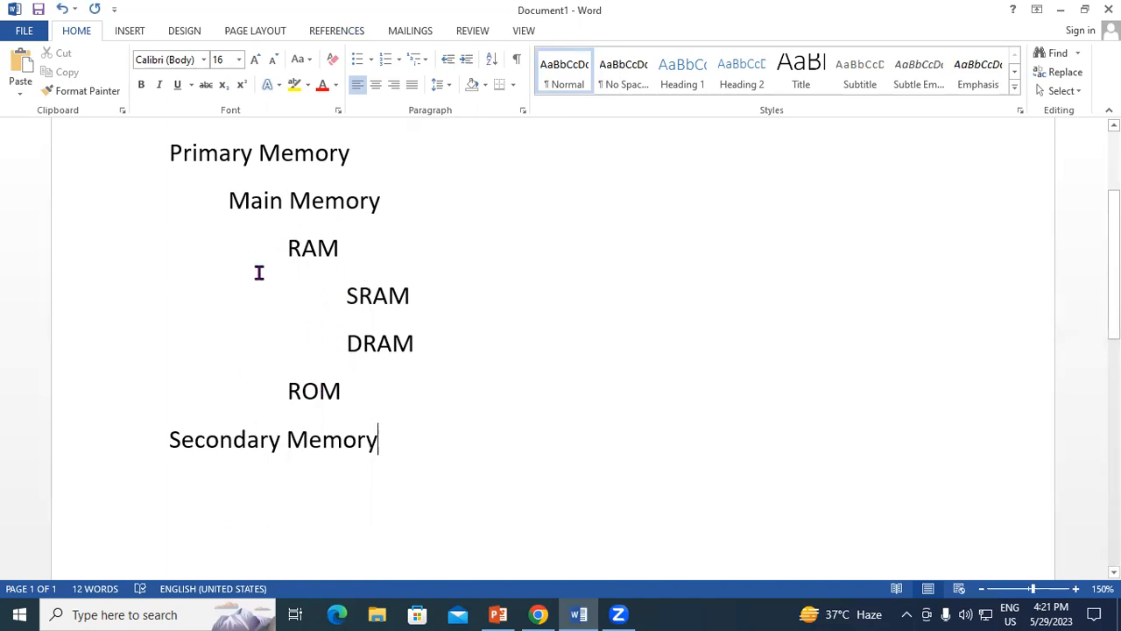
{"action": "left_click_drag", "start_coordinate": [171, 154], "coordinate": [394, 452]}
{"action": "left_click", "coordinate": [358, 88]}
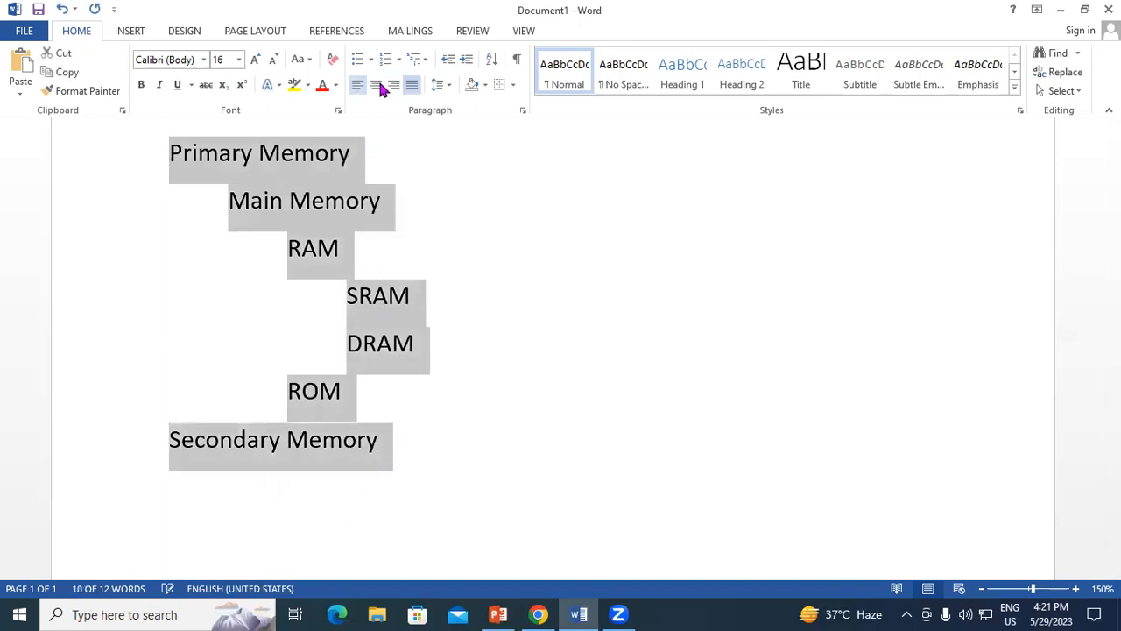
{"action": "left_click", "coordinate": [458, 294]}
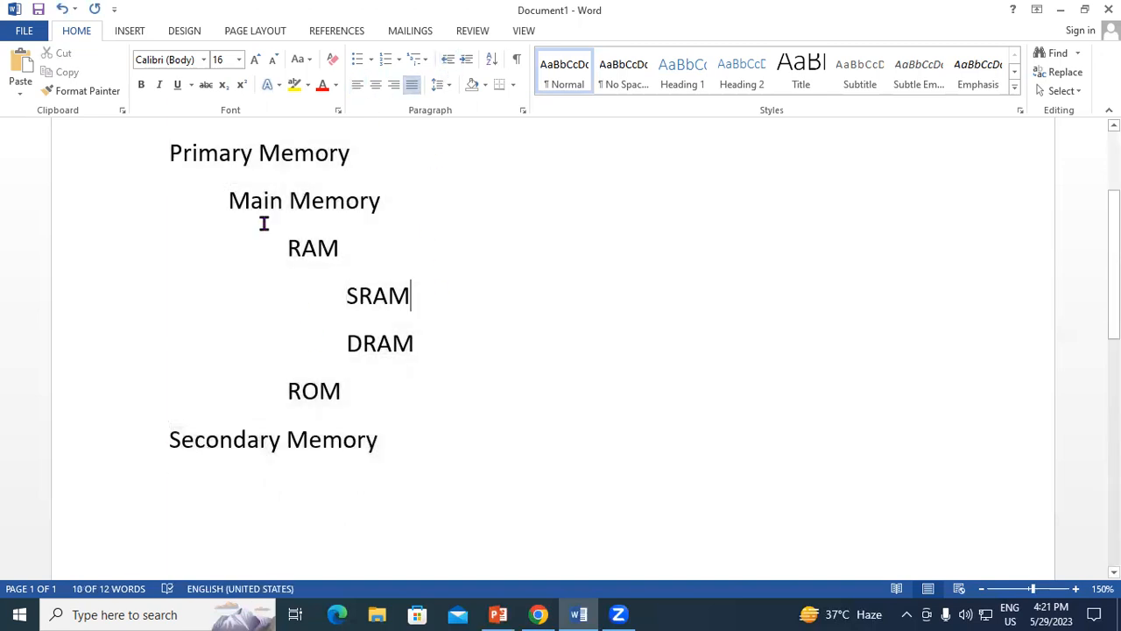
Decrease the indents of the "Main Memory" and "RAM" lines until both align with "Primary Memory".
{"action": "triple_click", "coordinate": [345, 202]}
{"action": "left_click", "coordinate": [448, 58]}
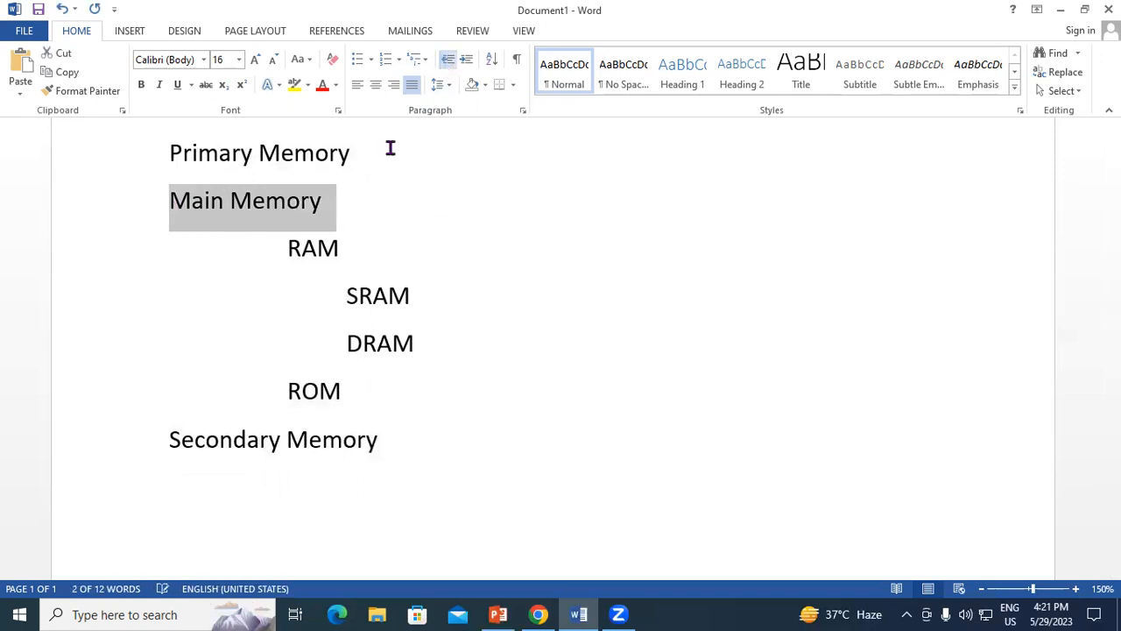
{"action": "triple_click", "coordinate": [293, 247]}
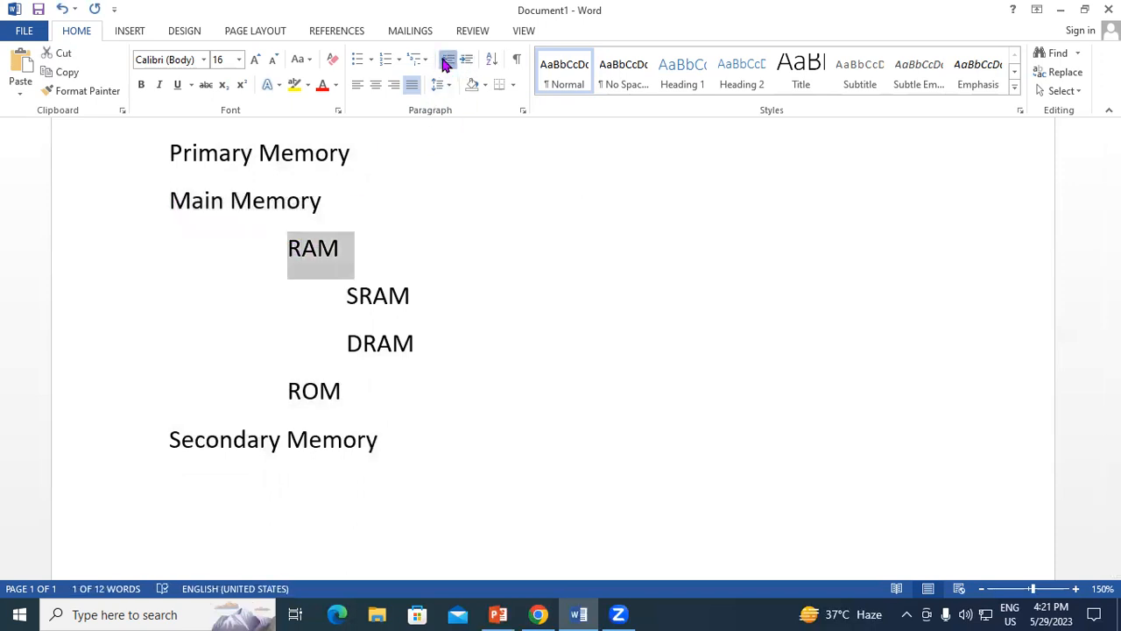
{"action": "left_click", "coordinate": [448, 59]}
{"action": "left_click", "coordinate": [444, 63]}
Decrease the indents of the "SRAM", "DRAM" and "ROM" lines until they align with "Primary Memory".
{"action": "left_click_drag", "start_coordinate": [352, 295], "coordinate": [424, 349]}
{"action": "left_click", "coordinate": [447, 58]}
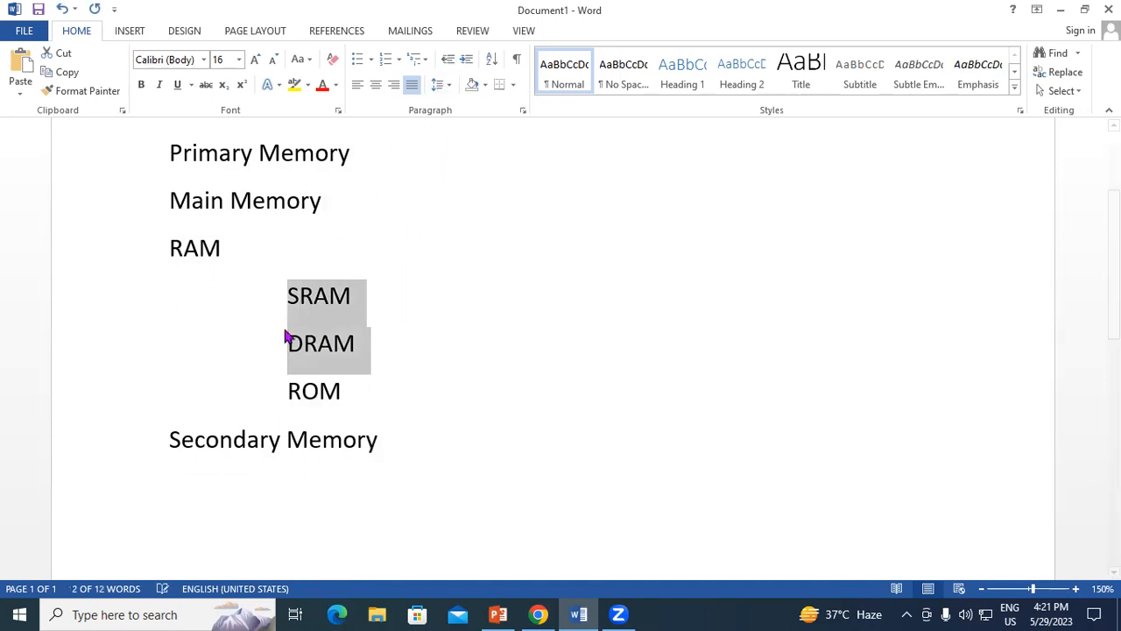
{"action": "left_click", "coordinate": [447, 58]}
{"action": "left_click", "coordinate": [448, 59]}
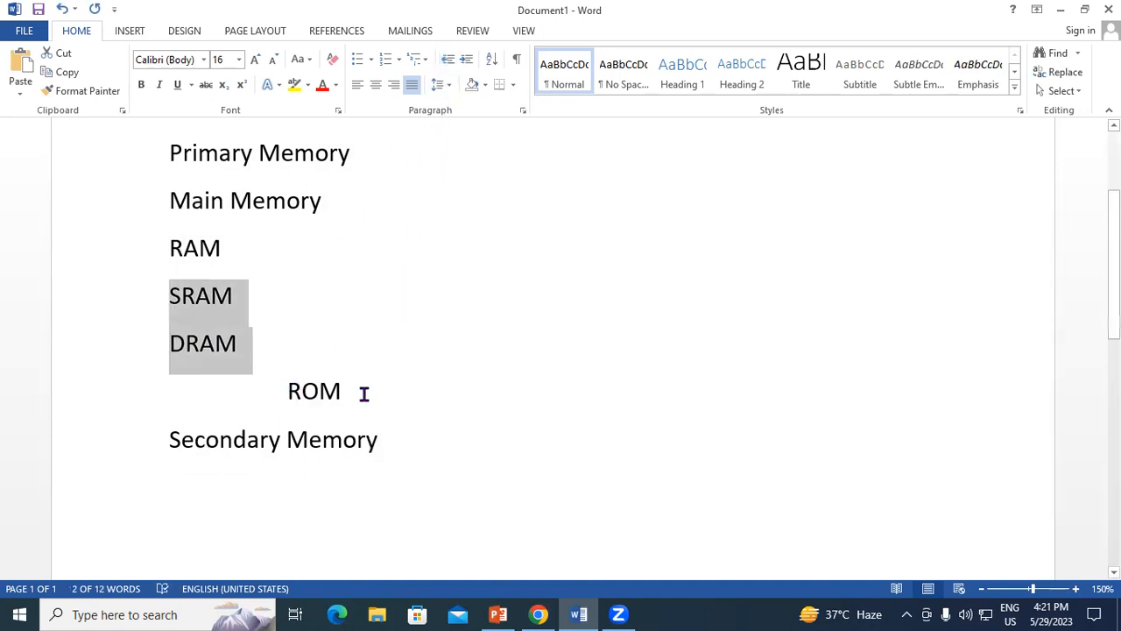
{"action": "left_click_drag", "start_coordinate": [363, 393], "coordinate": [288, 391]}
{"action": "left_click", "coordinate": [448, 59]}
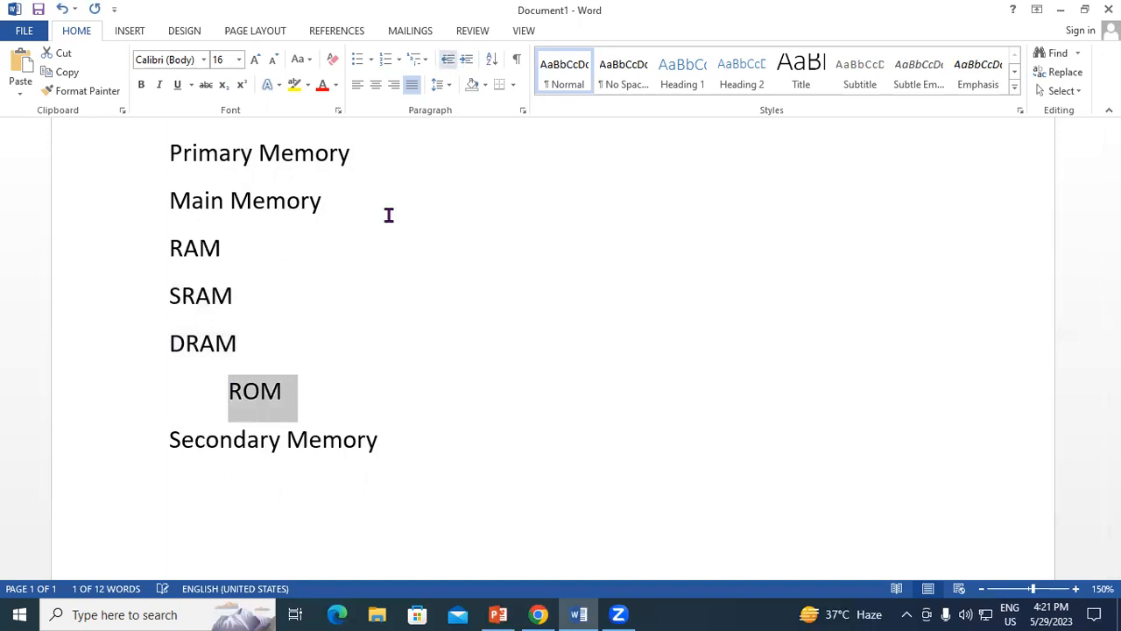
{"action": "left_click", "coordinate": [448, 59]}
{"action": "left_click", "coordinate": [403, 470]}
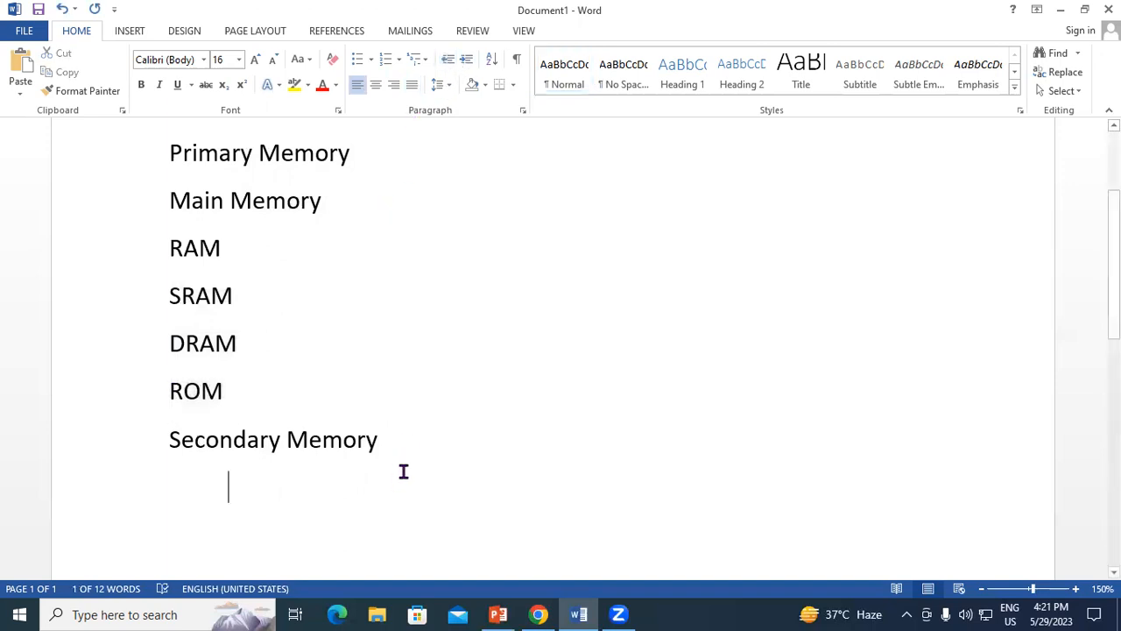
{"action": "scroll", "coordinate": [403, 472], "scroll_direction": "up", "scroll_amount": 2}
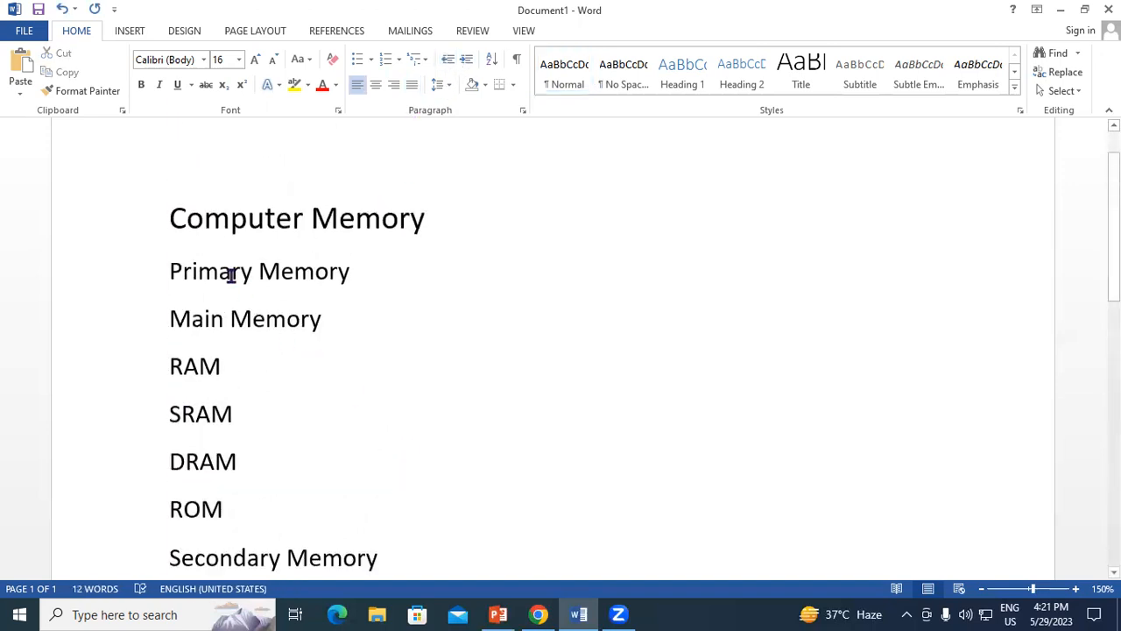
{"action": "left_click_drag", "start_coordinate": [171, 218], "coordinate": [452, 248]}
{"action": "scroll", "coordinate": [205, 260], "scroll_direction": "down", "scroll_amount": 1}
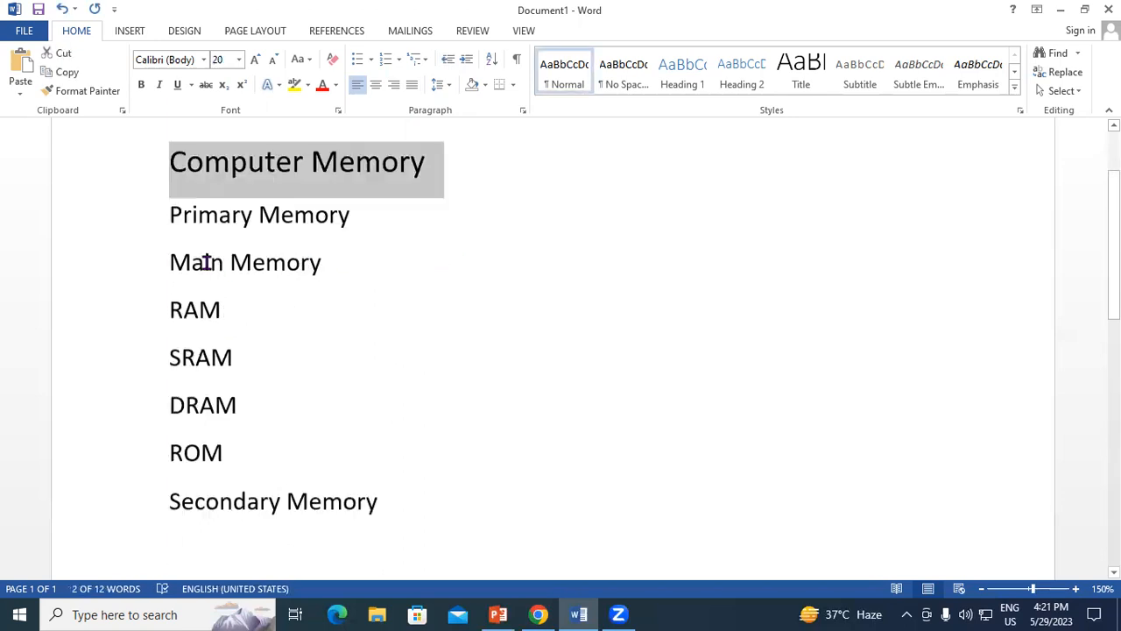
{"action": "left_click", "coordinate": [326, 425]}
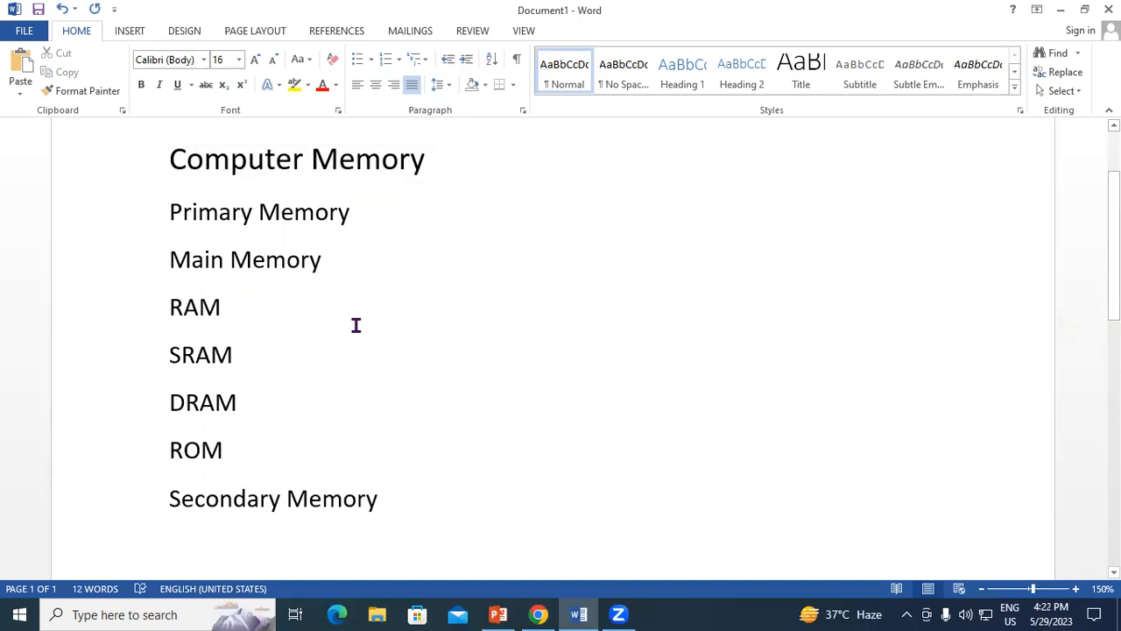
Apply the "1. 2. 3." numbering format to the lines from "Primary Memory" through "Secondary Memory".
{"action": "left_click_drag", "start_coordinate": [170, 210], "coordinate": [406, 508]}
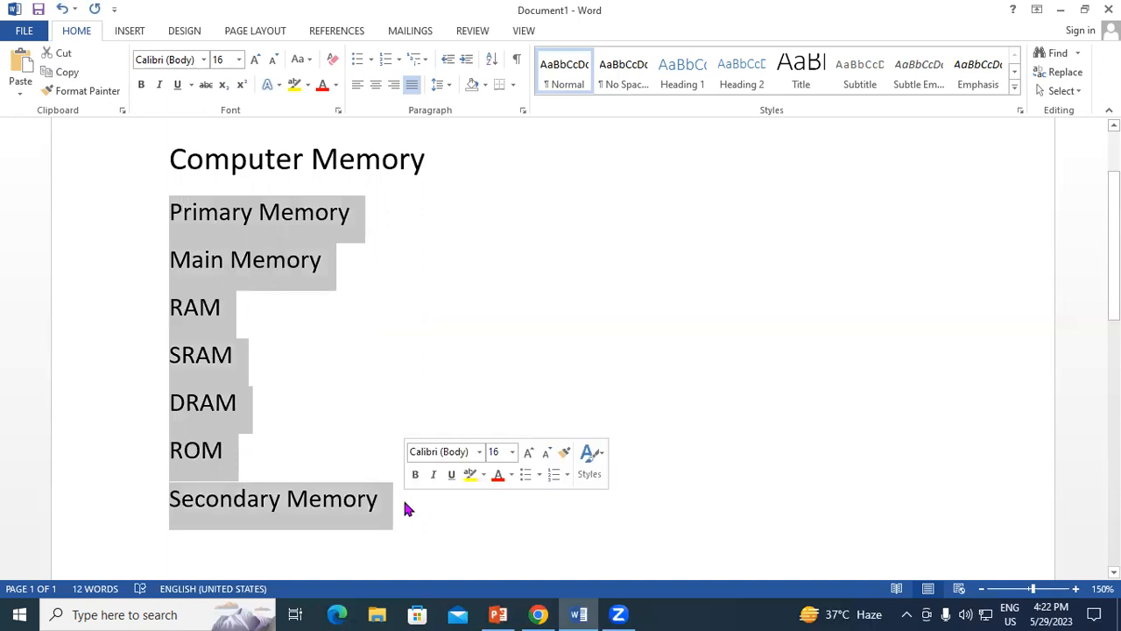
{"action": "left_click", "coordinate": [398, 62]}
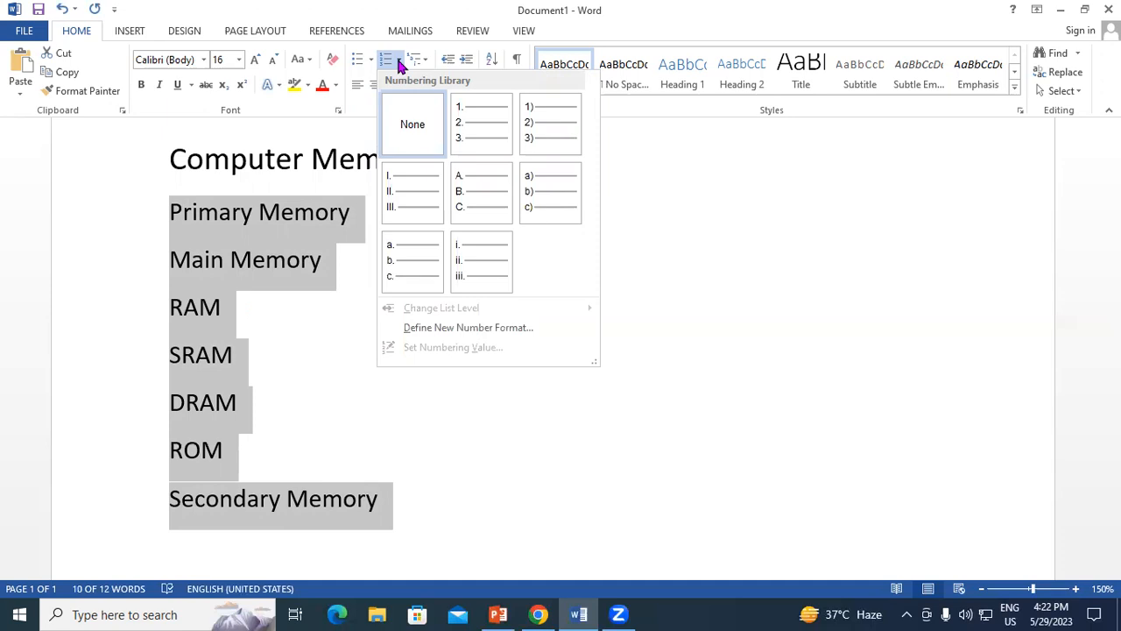
{"action": "left_click", "coordinate": [481, 116]}
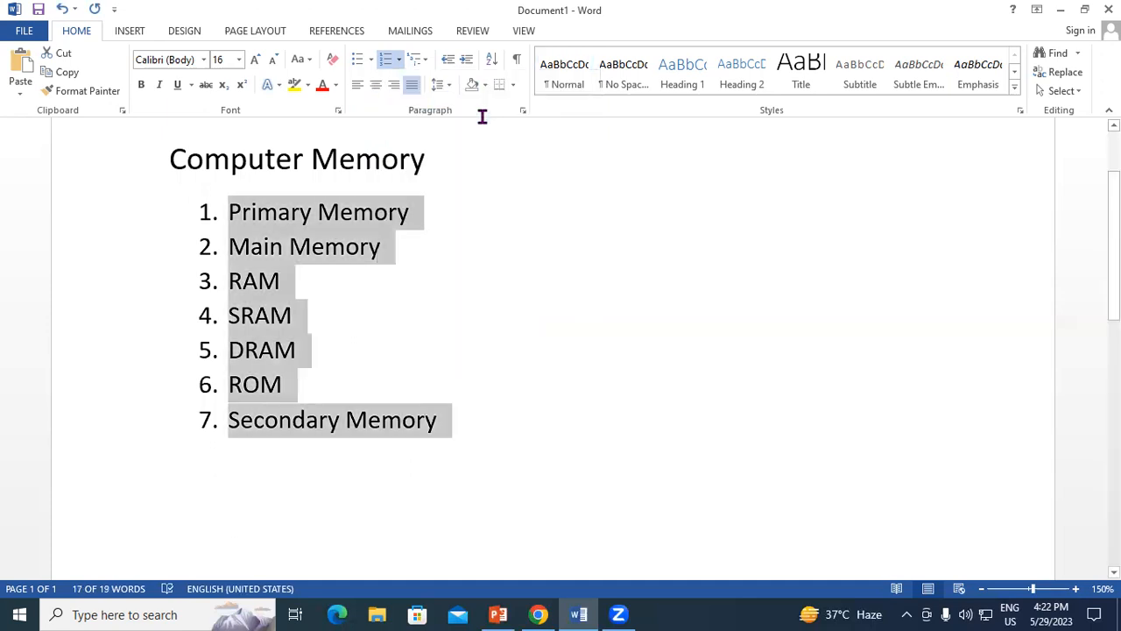
{"action": "left_click", "coordinate": [475, 415]}
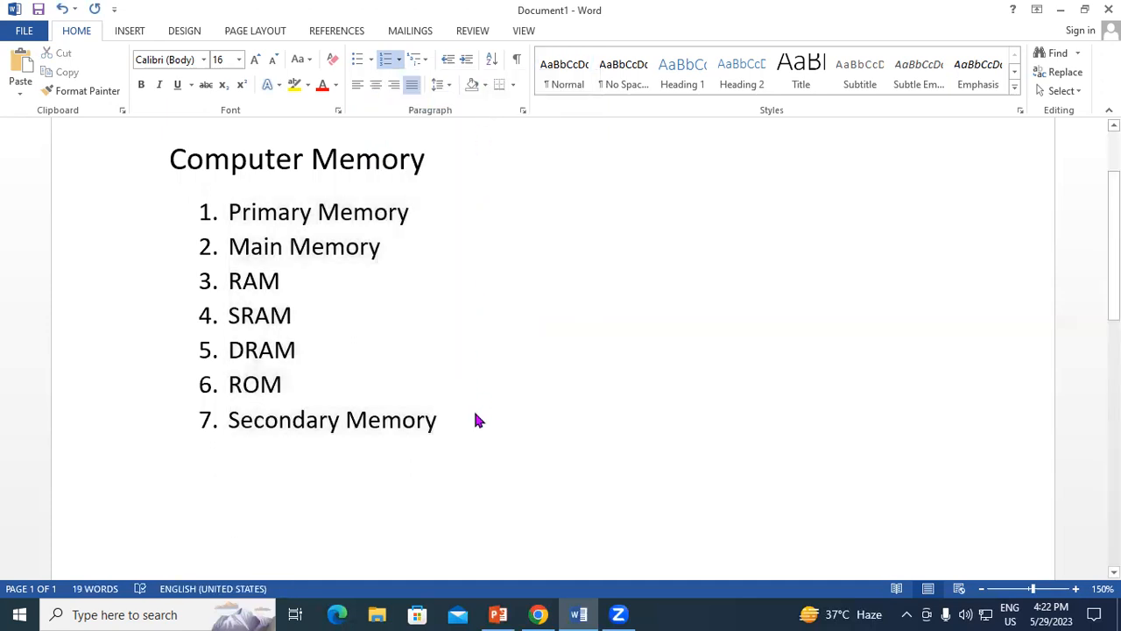
Change the numbering of the whole list to the "A. B. C." format.
{"action": "left_click_drag", "start_coordinate": [230, 212], "coordinate": [441, 422]}
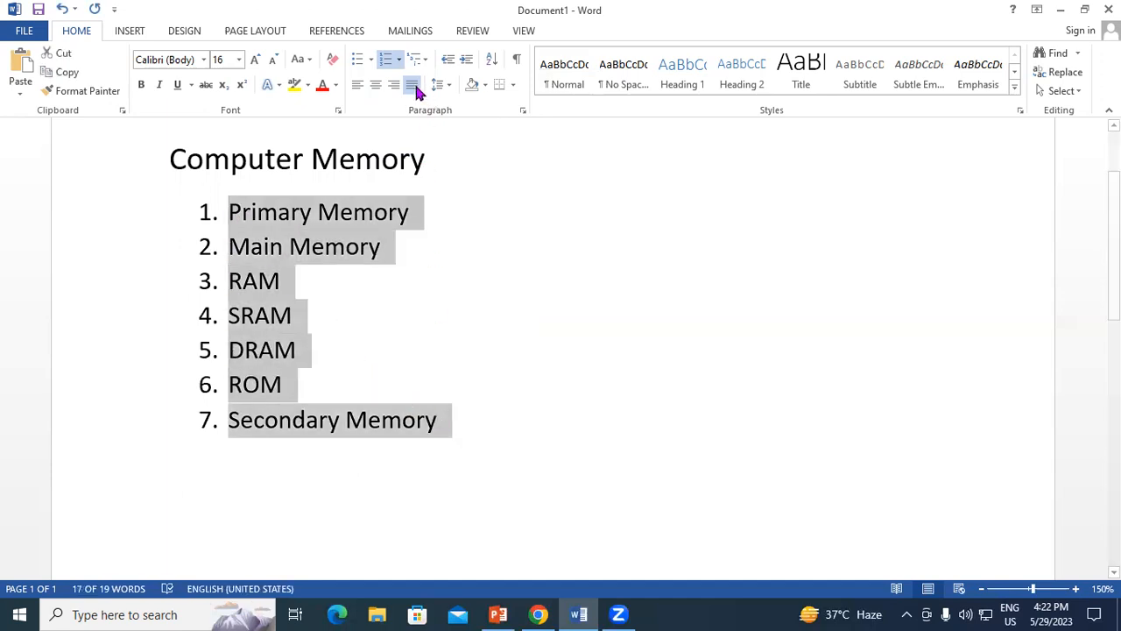
{"action": "left_click", "coordinate": [399, 61]}
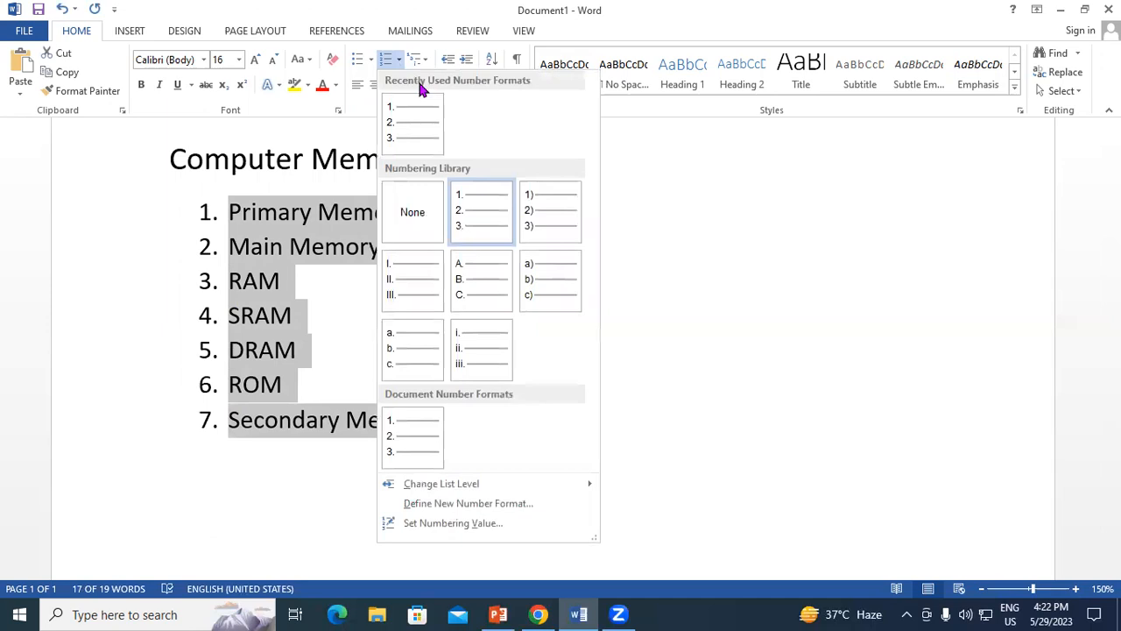
{"action": "left_click", "coordinate": [473, 284]}
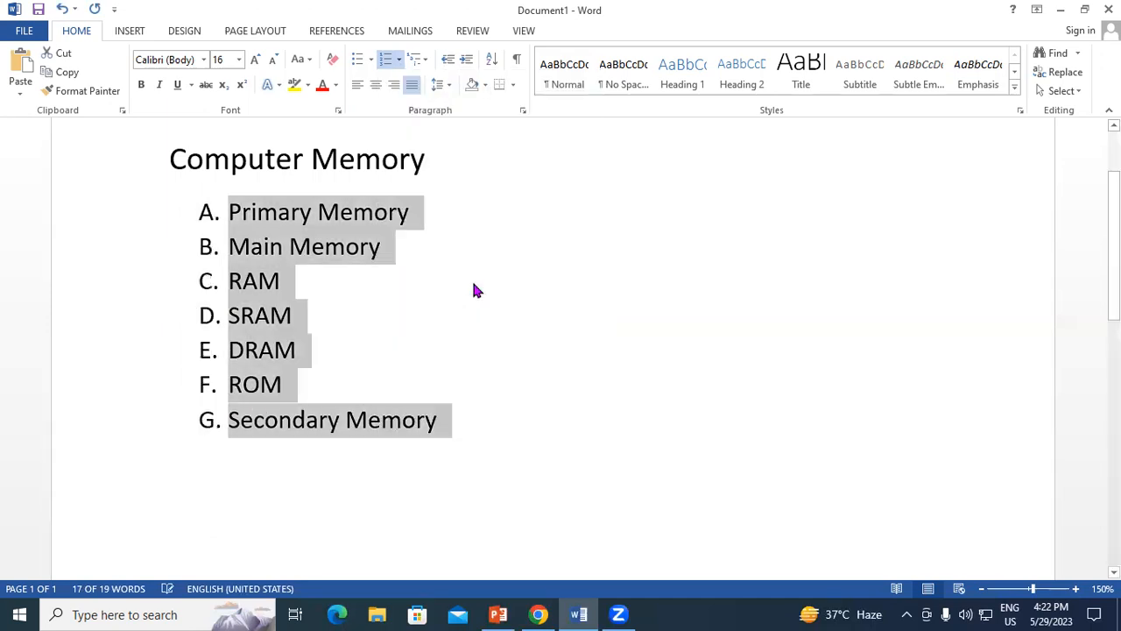
{"action": "left_click", "coordinate": [399, 61]}
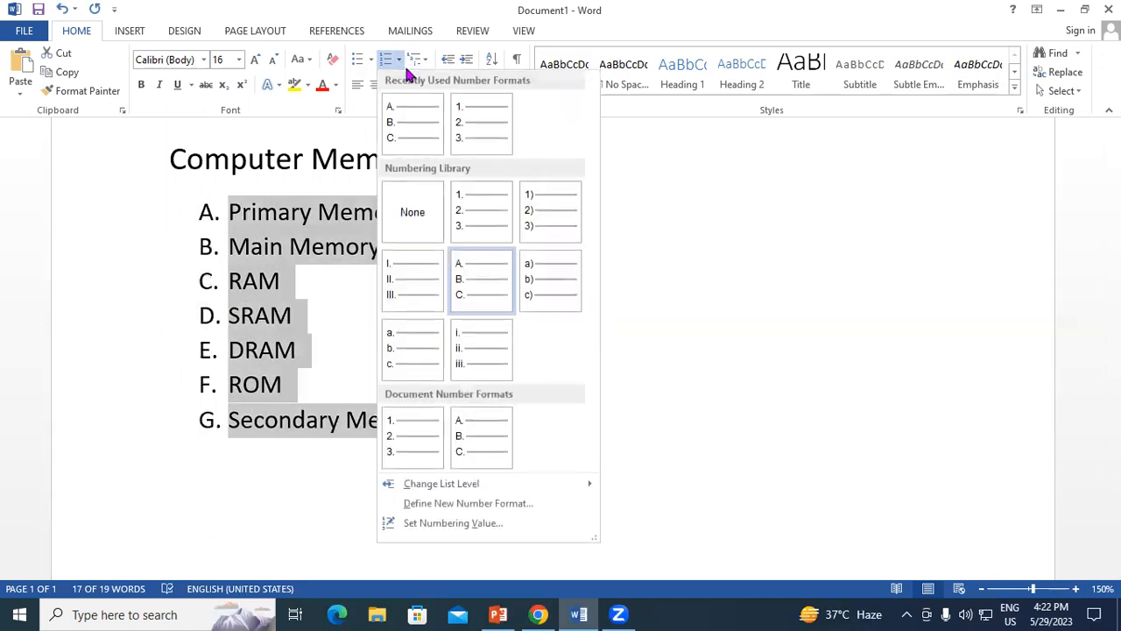
{"action": "left_click", "coordinate": [474, 437]}
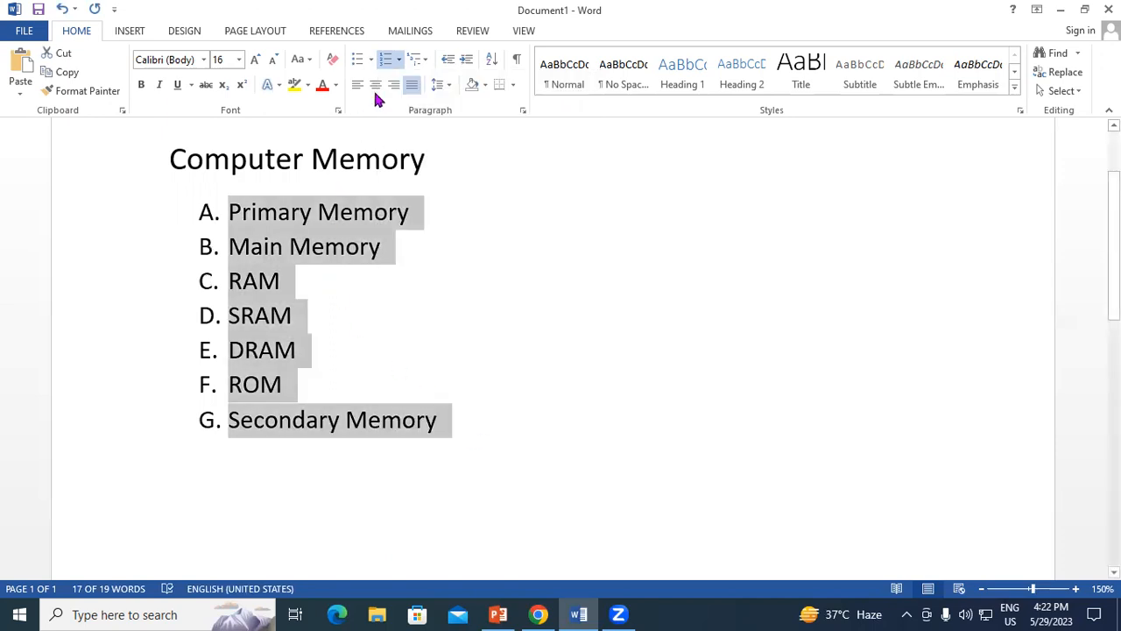
Define a new number format for the list using the Devanagari "क, ख, ग" number style with left alignment.
{"action": "left_click", "coordinate": [398, 62]}
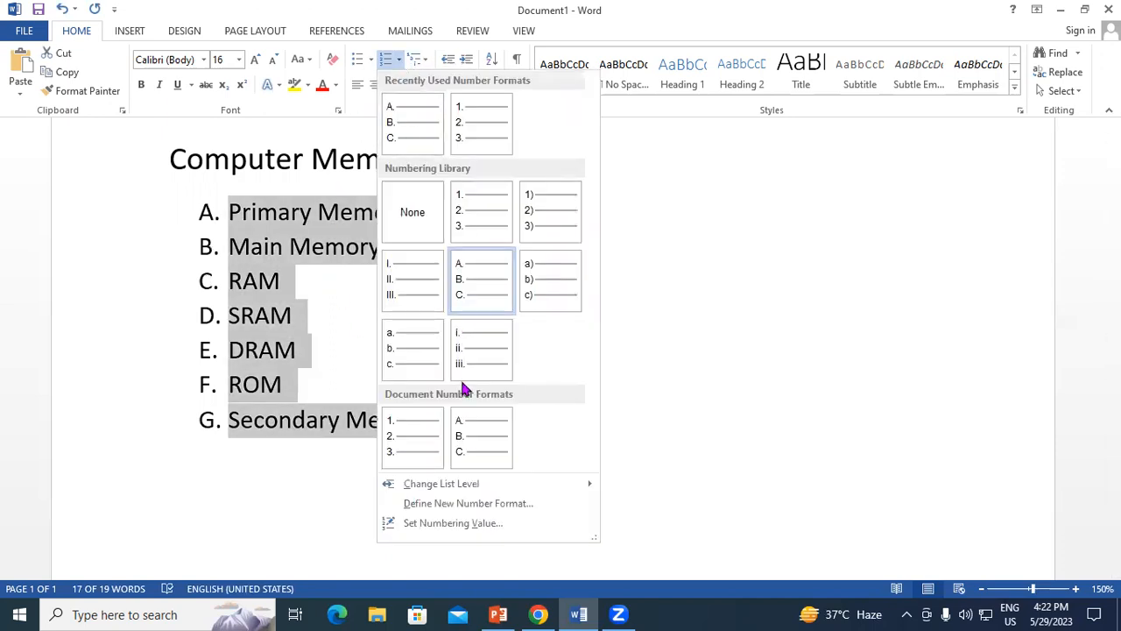
{"action": "left_click", "coordinate": [525, 508]}
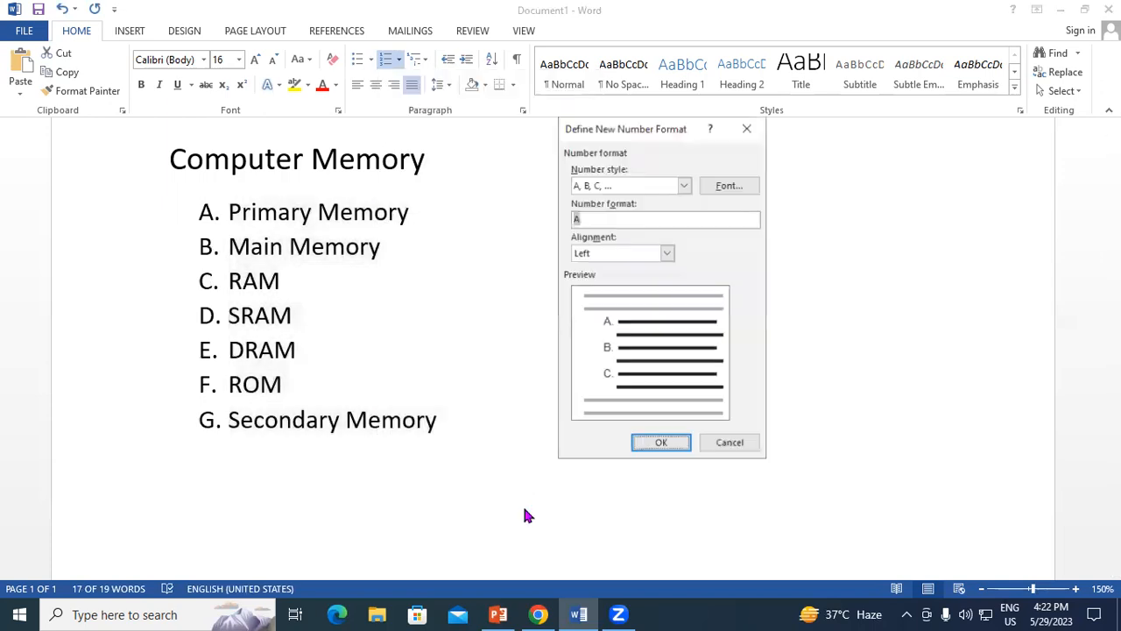
{"action": "left_click", "coordinate": [684, 185]}
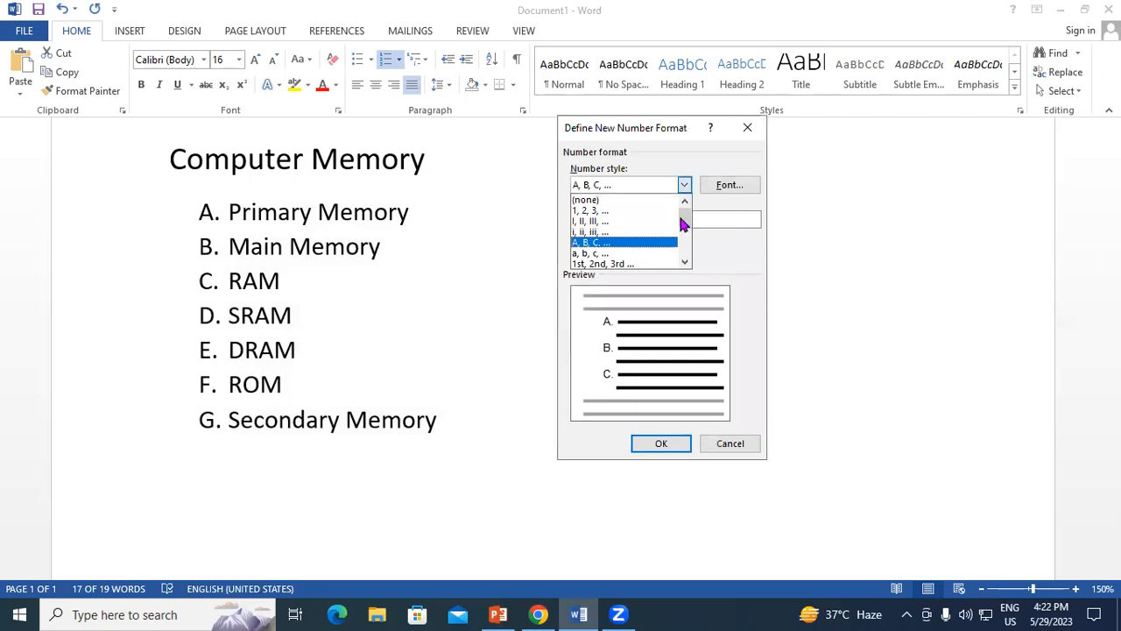
{"action": "left_click", "coordinate": [685, 262]}
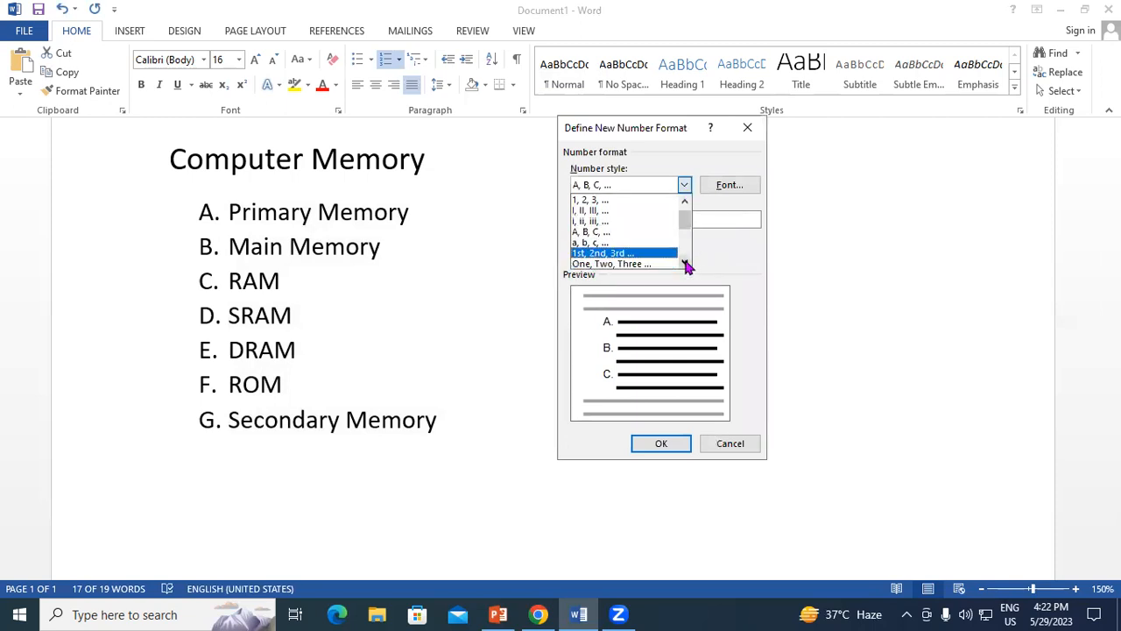
{"action": "left_click", "coordinate": [685, 262]}
{"action": "left_click", "coordinate": [685, 263]}
{"action": "left_click", "coordinate": [685, 262]}
{"action": "left_click", "coordinate": [685, 262]}
{"action": "left_click", "coordinate": [685, 263]}
{"action": "left_click", "coordinate": [685, 263]}
{"action": "left_click", "coordinate": [685, 263]}
{"action": "left_click", "coordinate": [685, 262]}
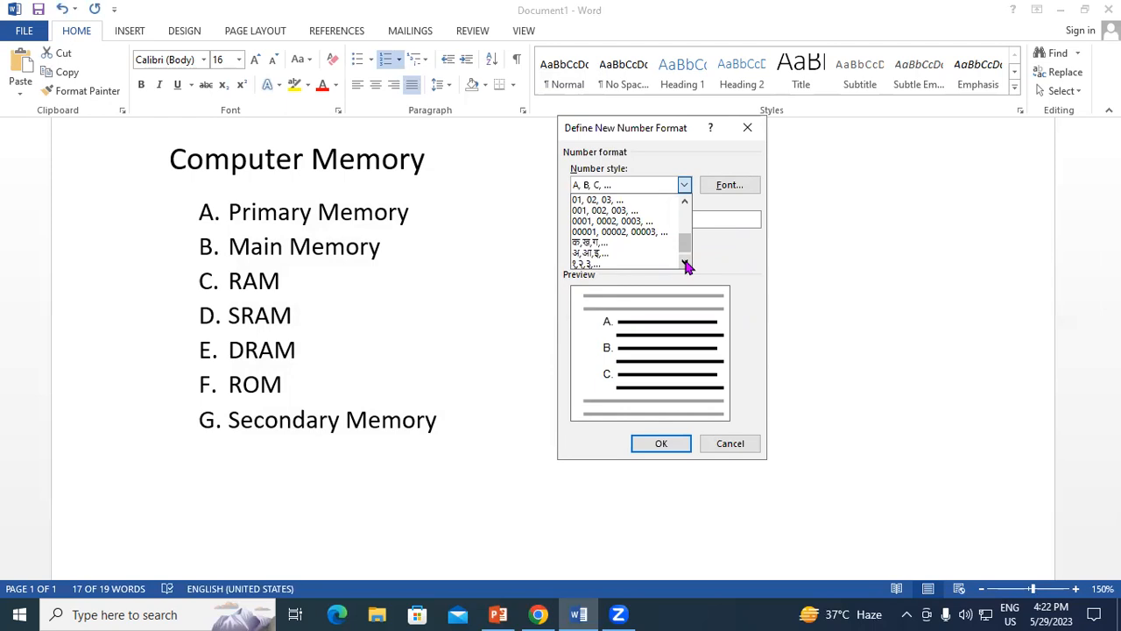
{"action": "left_click", "coordinate": [613, 242]}
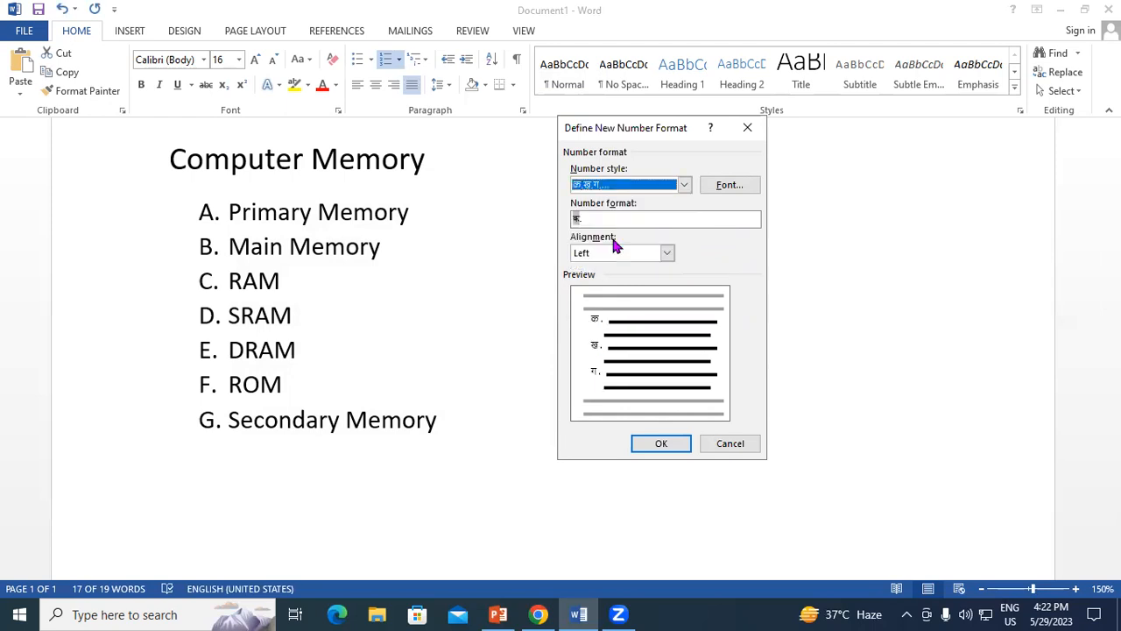
{"action": "left_click", "coordinate": [661, 444]}
{"action": "left_click", "coordinate": [500, 444]}
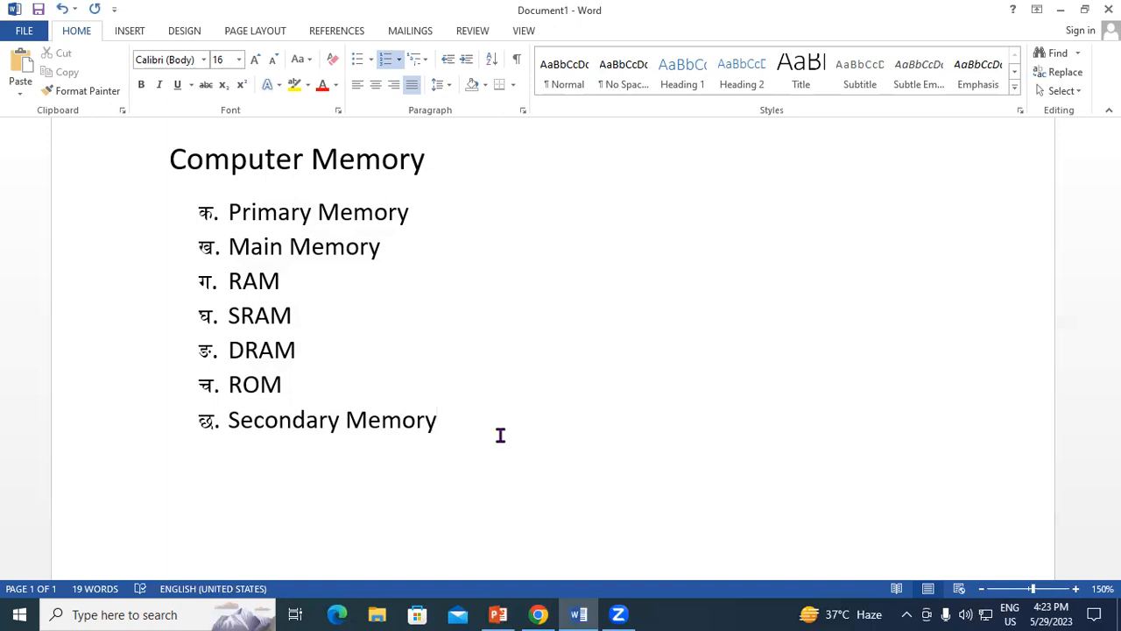
Delete the "Computer Memory" title with its list, and enter the question "CPU Stand for?" in their place.
{"action": "left_click_drag", "start_coordinate": [493, 435], "coordinate": [235, 126]}
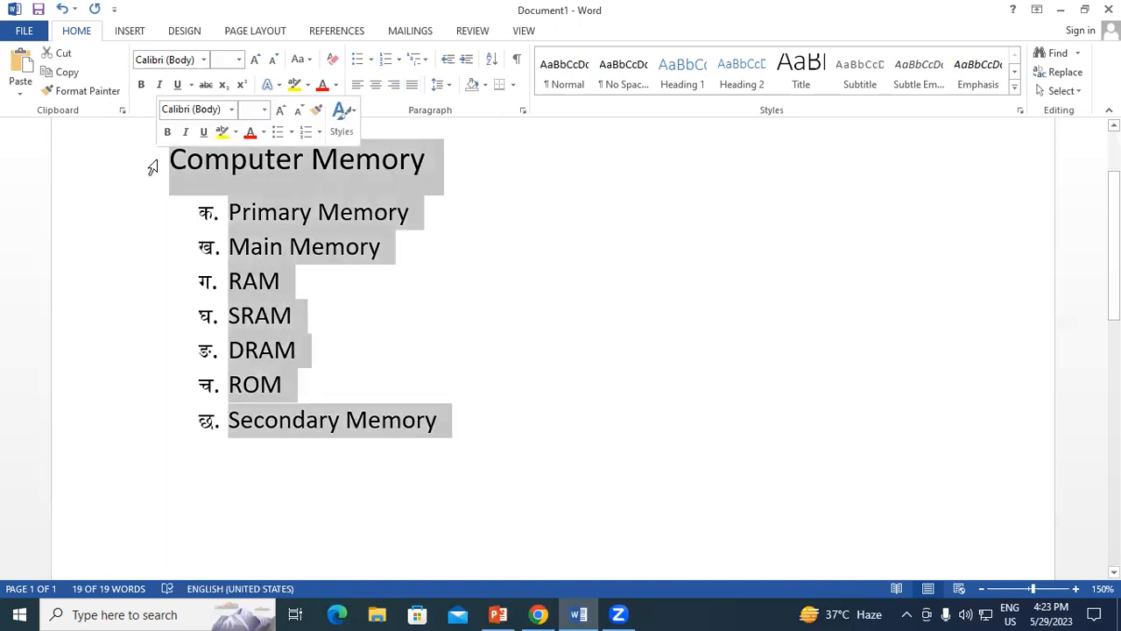
{"action": "key", "text": "Delete"}
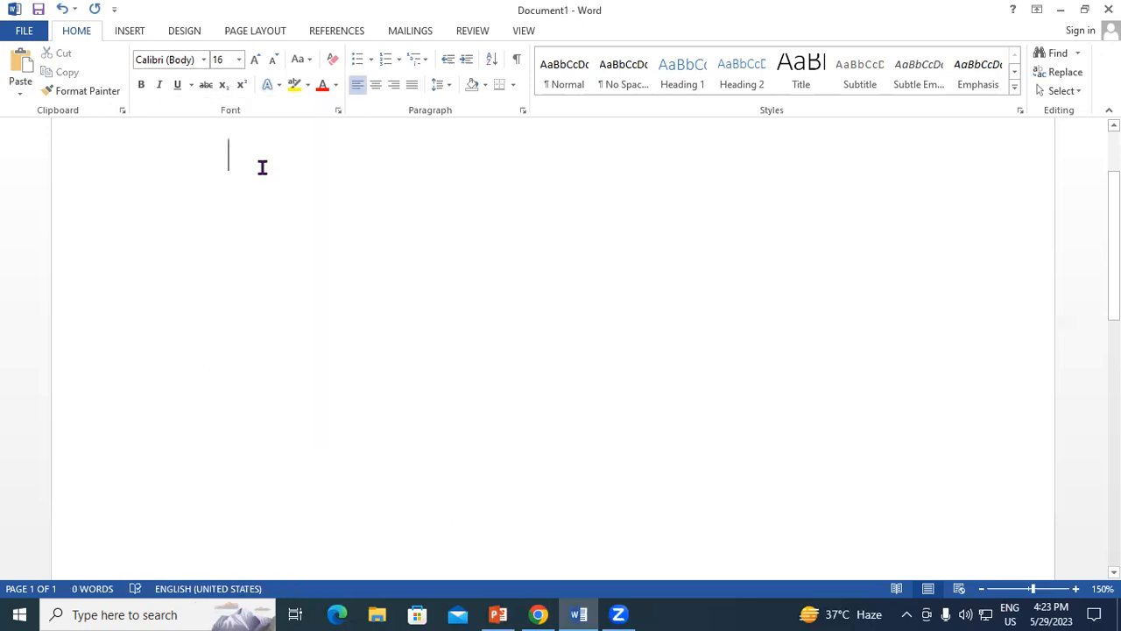
{"action": "type", "text": "S"}
{"action": "key", "text": "BackSpace"}
{"action": "type", "text": "CPu"}
{"action": "key", "text": "BackSpace"}
{"action": "type", "text": "U Stand For"}
{"action": "key", "text": "BackSpace"}
{"action": "key", "text": "BackSpace"}
{"action": "key", "text": "BackSpace"}
{"action": "type", "text": "for"}
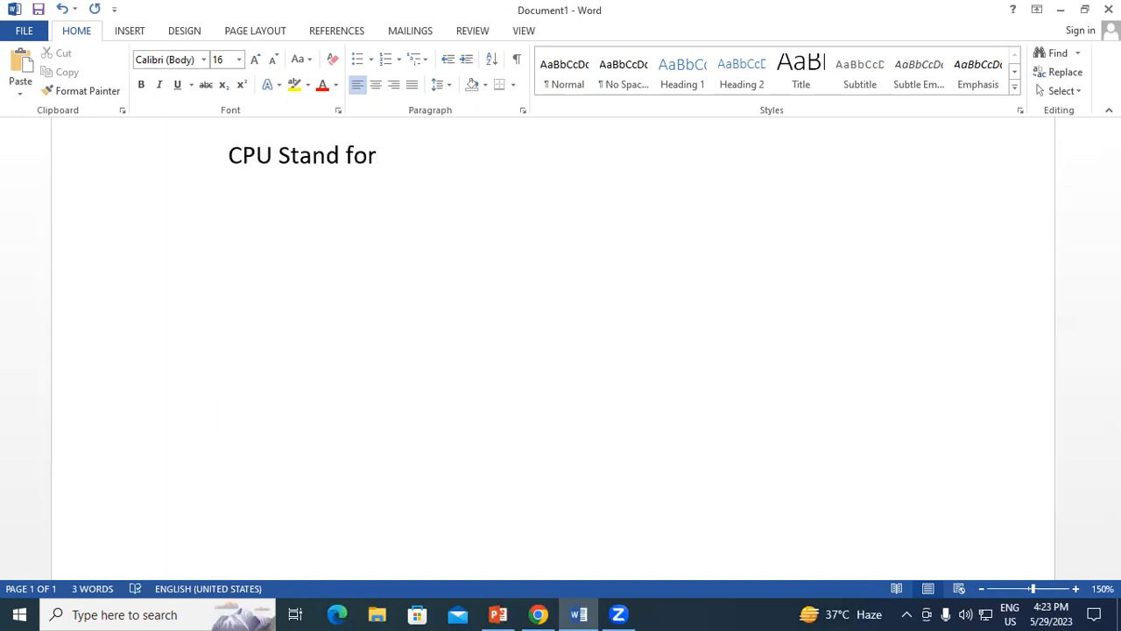
{"action": "type", "text": "?"}
{"action": "left_click", "coordinate": [236, 242]}
{"action": "left_click", "coordinate": [409, 157]}
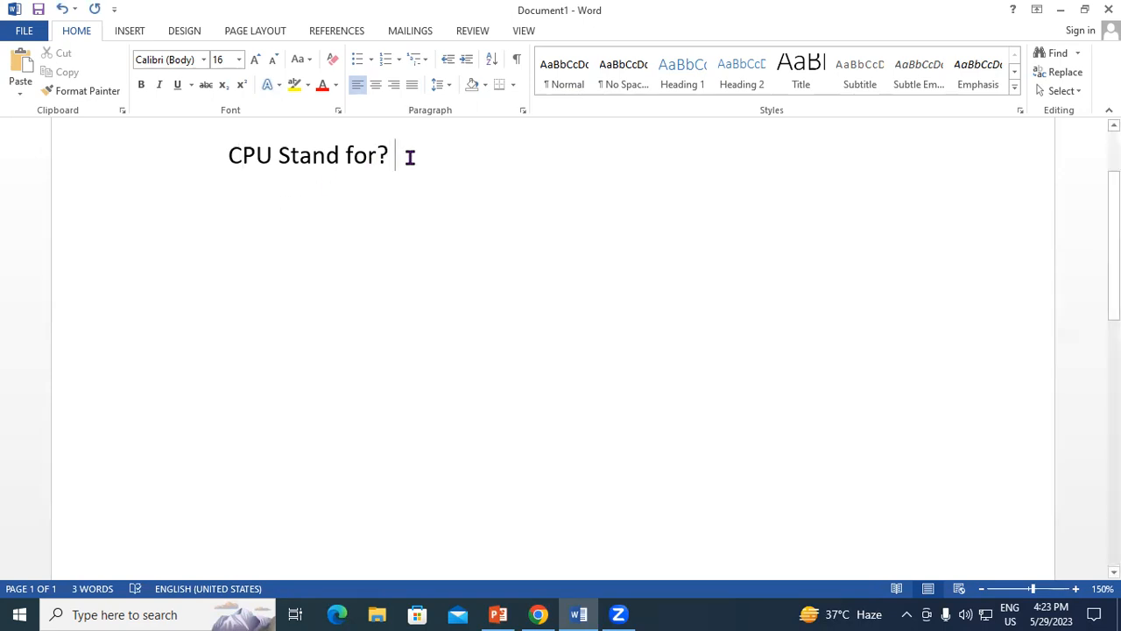
{"action": "key", "text": "Return"}
Prefix the question with "Q1." and start a new line beneath it.
{"action": "left_click", "coordinate": [228, 154]}
{"action": "type", "text": "Q1"}
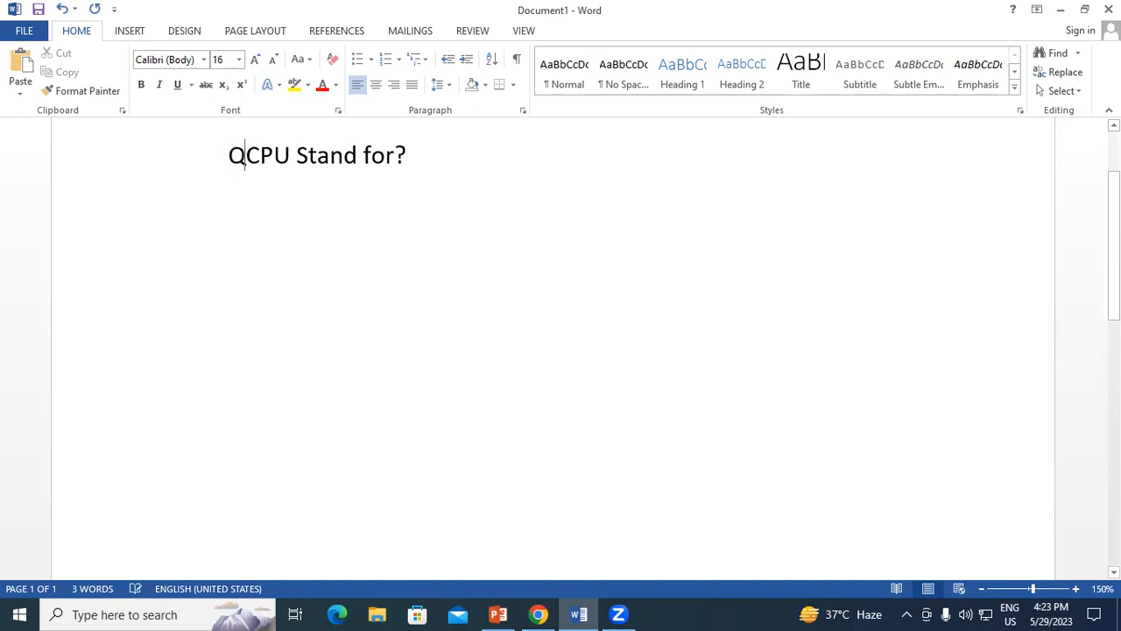
{"action": "type", "text": "."}
{"action": "left_click", "coordinate": [427, 156]}
{"action": "key", "text": "Return"}
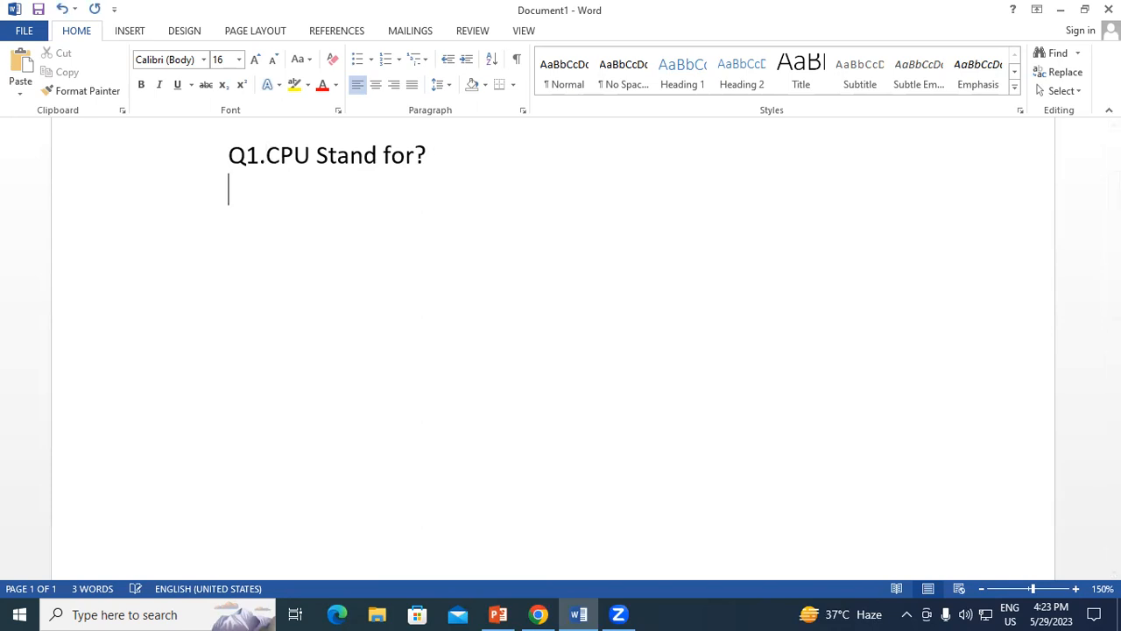
Enter the first two answer options, "Central Processing Unit" and "Control process Unit", on separate lines beneath the question.
{"action": "type", "text": "Central Pro"}
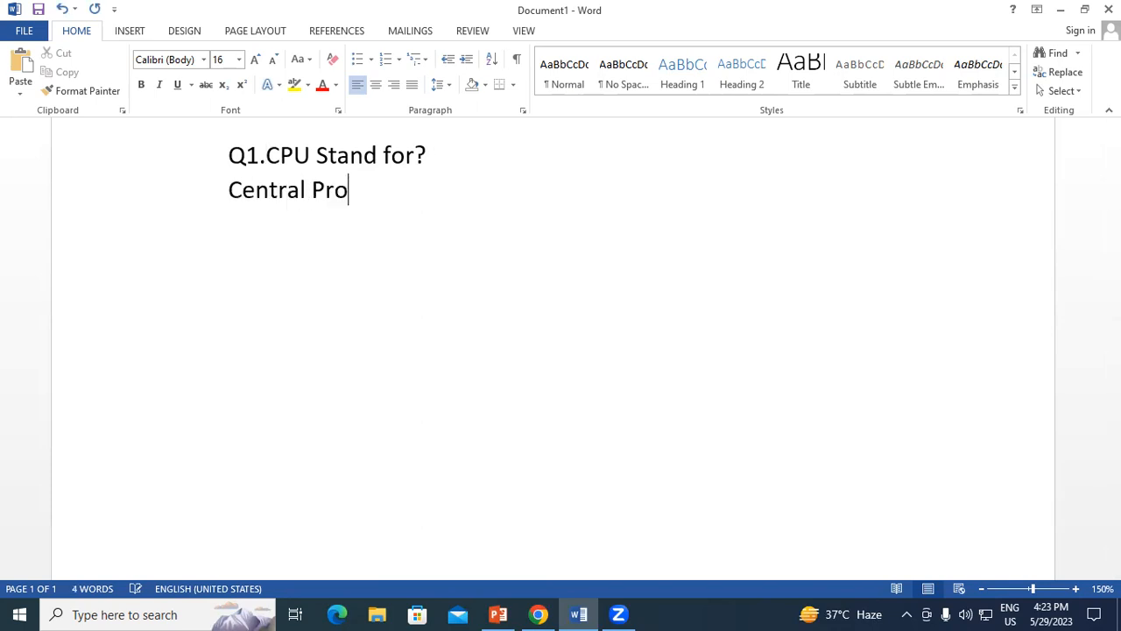
{"action": "type", "text": "cessing "}
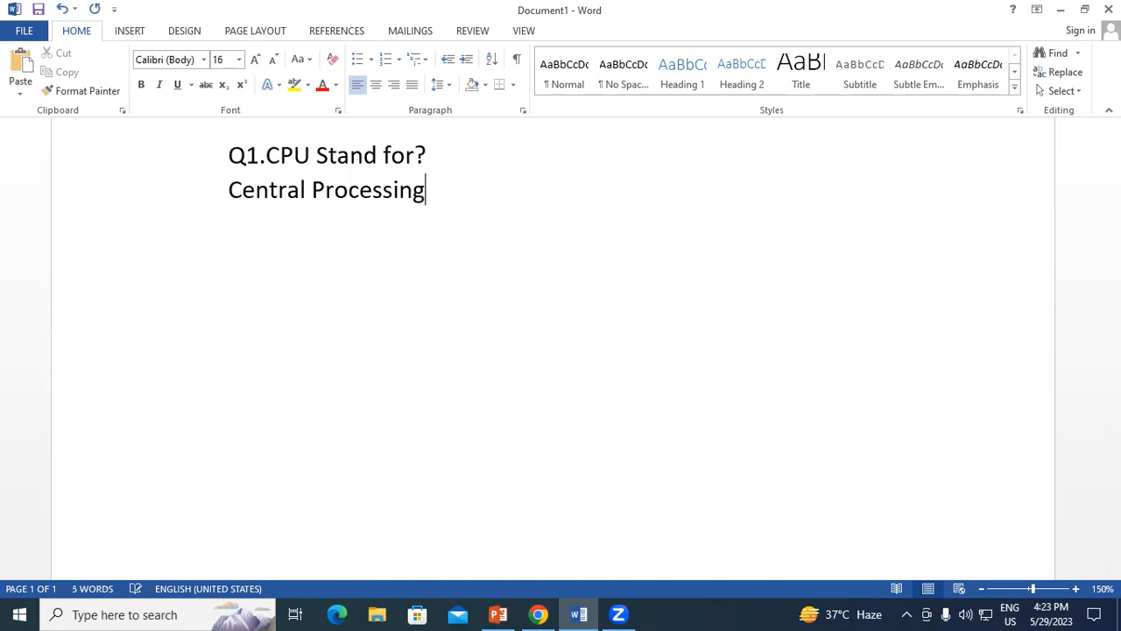
{"action": "type", "text": "Unit"}
{"action": "key", "text": "Return"}
{"action": "type", "text": "Control U"}
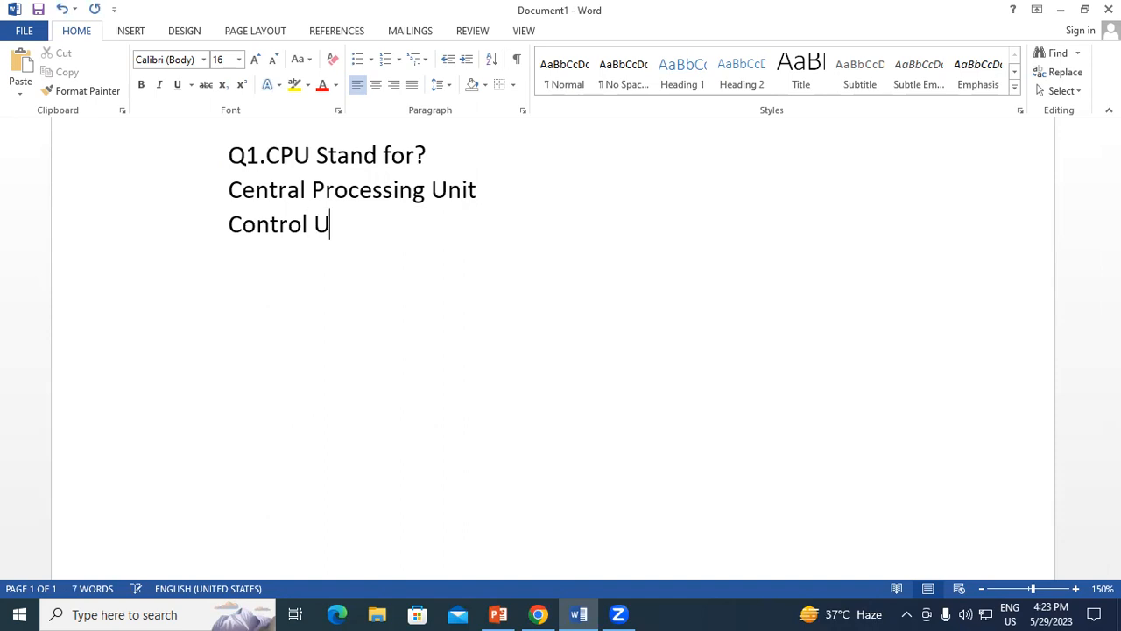
{"action": "key", "text": "BackSpace"}
{"action": "type", "text": "process Unit"}
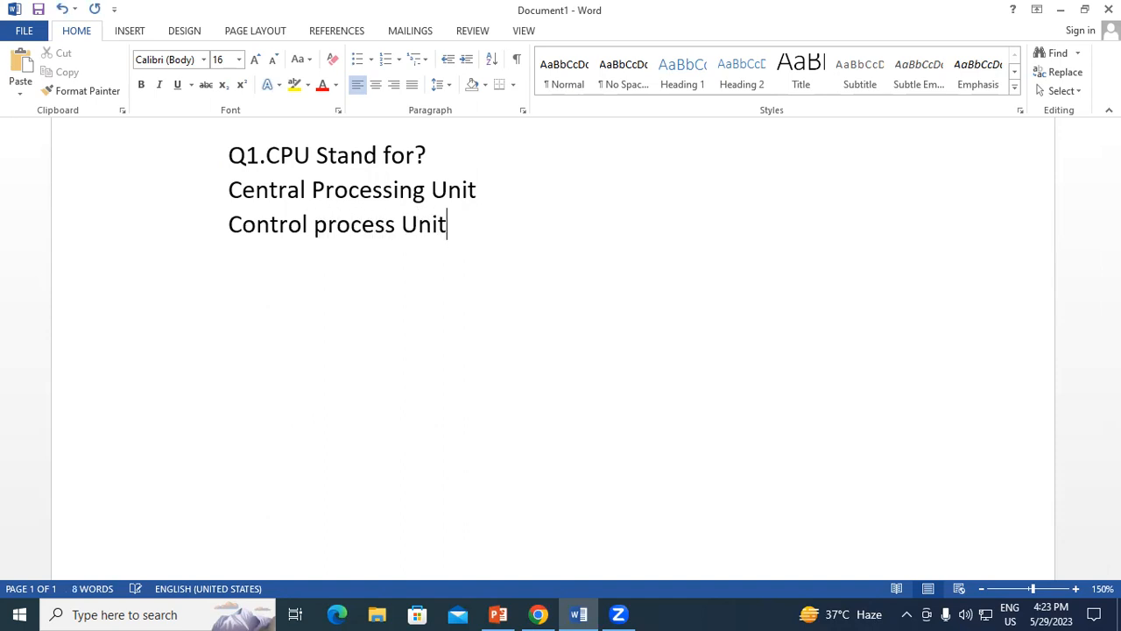
Add the third answer option "Central Processing Unique" on a new line.
{"action": "key", "text": "Return"}
{"action": "type", "text": "C"}
{"action": "key", "text": "BackSpace"}
{"action": "type", "text": "Central Prosi"}
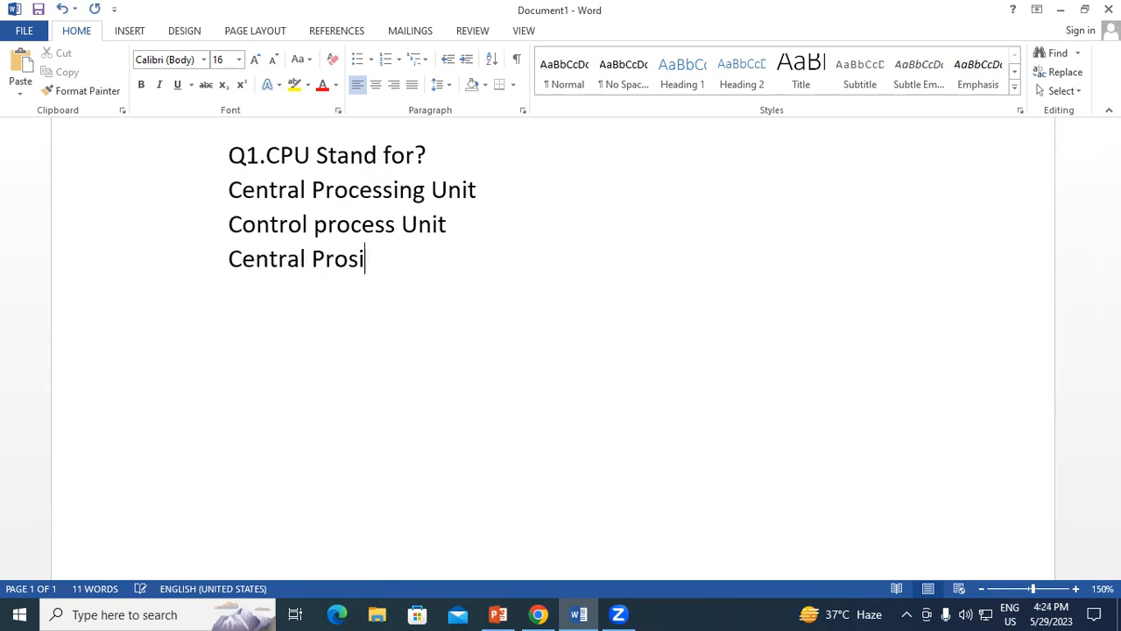
{"action": "key", "text": "BackSpace"}
{"action": "key", "text": "BackSpace"}
{"action": "type", "text": "cessing "}
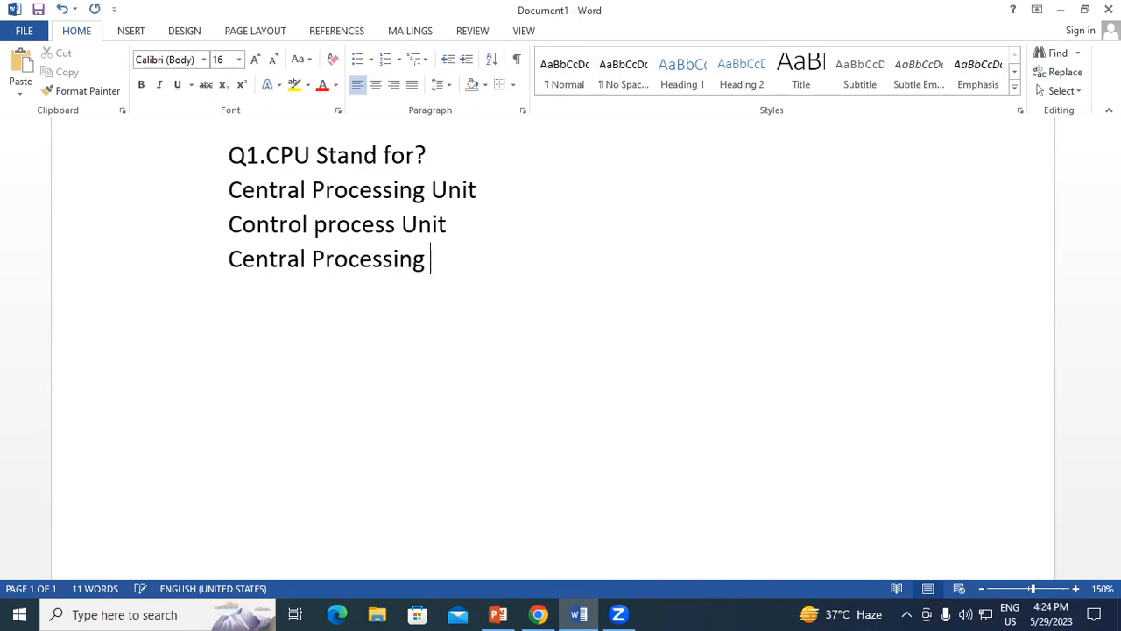
{"action": "type", "text": "Unique"}
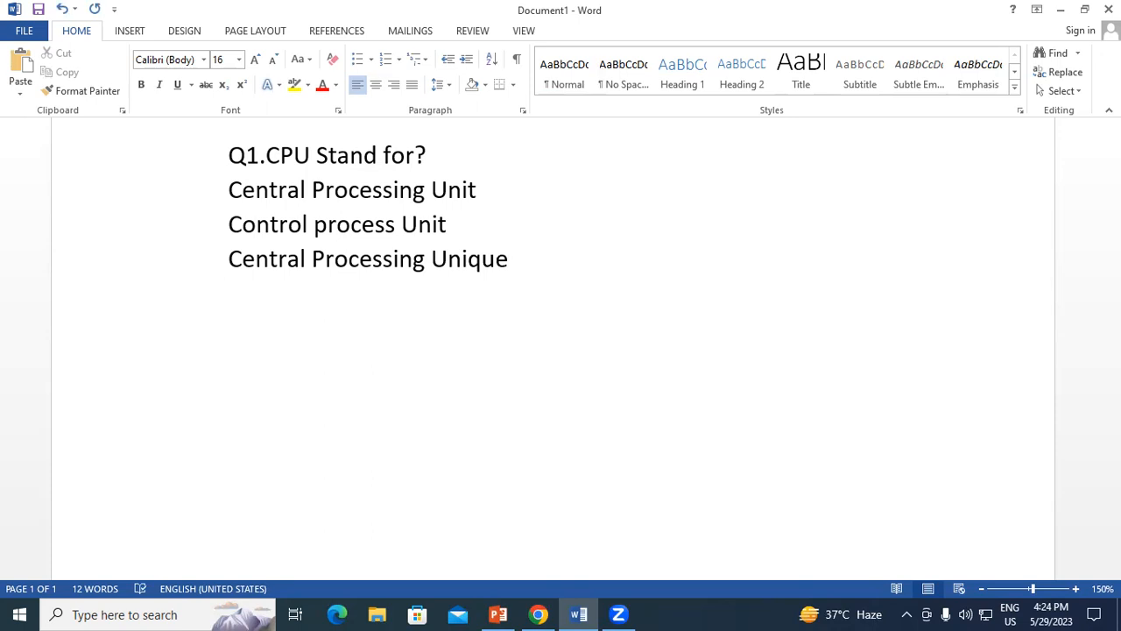
{"action": "type", "text": "Control "}
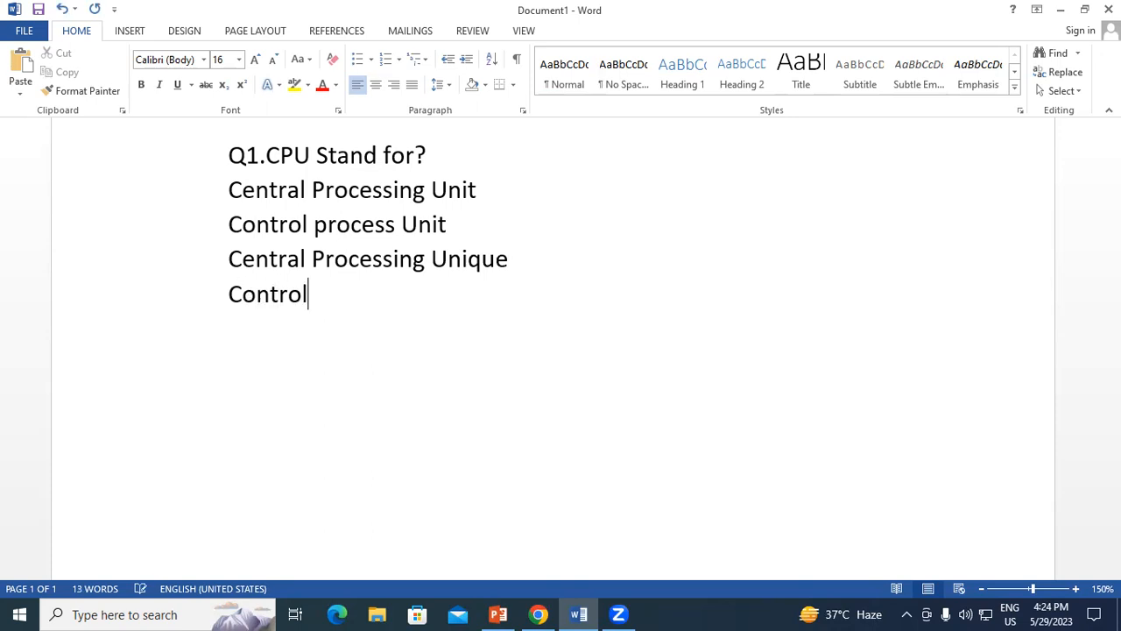
{"action": "type", "text": "Process "}
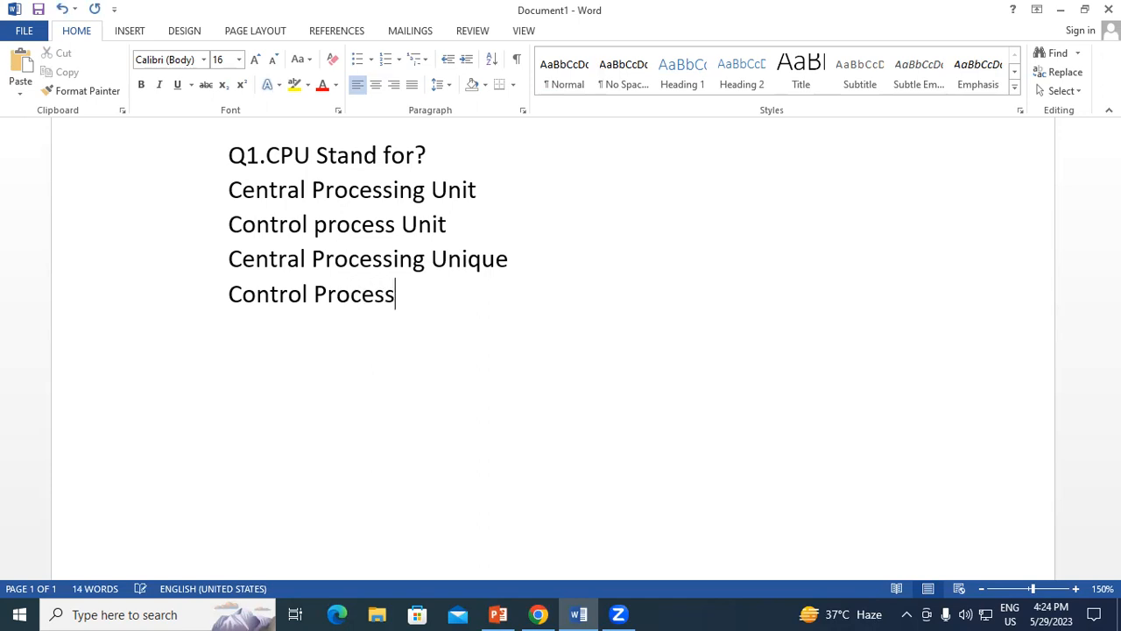
{"action": "type", "text": "Unix"}
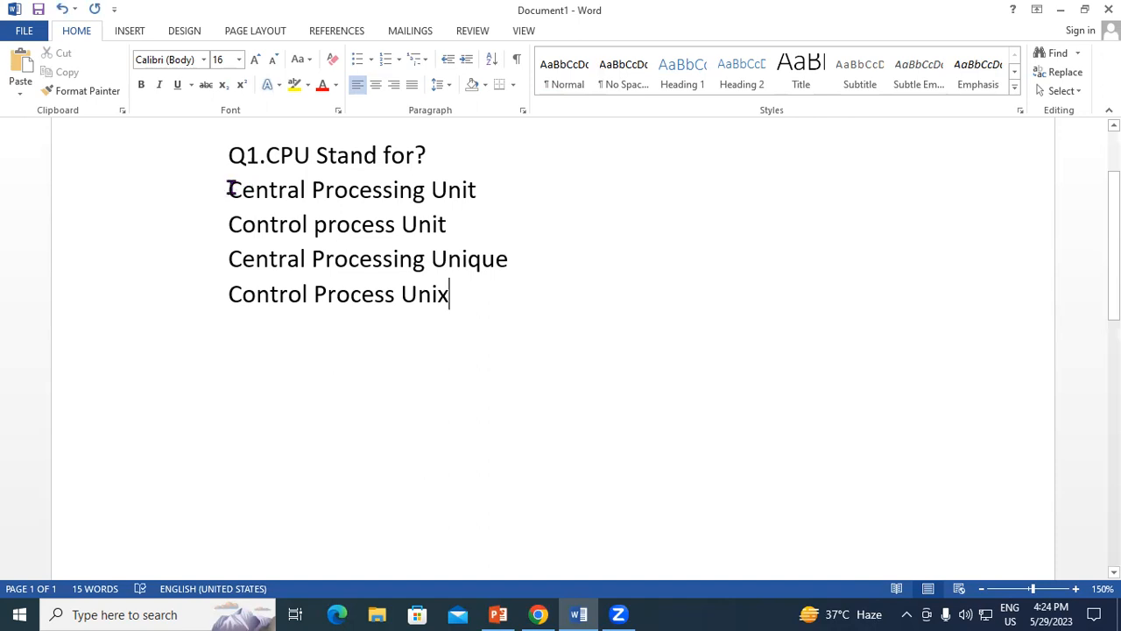
Number the four answer options with the "1. 2. 3." format.
{"action": "left_click_drag", "start_coordinate": [235, 190], "coordinate": [463, 305]}
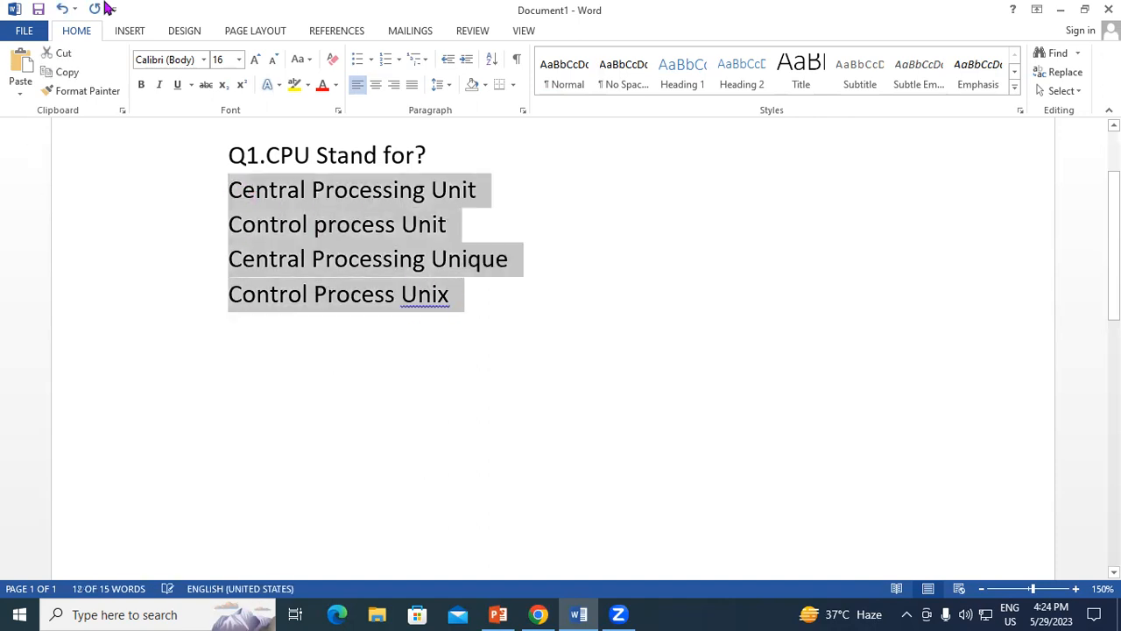
{"action": "left_click", "coordinate": [399, 59]}
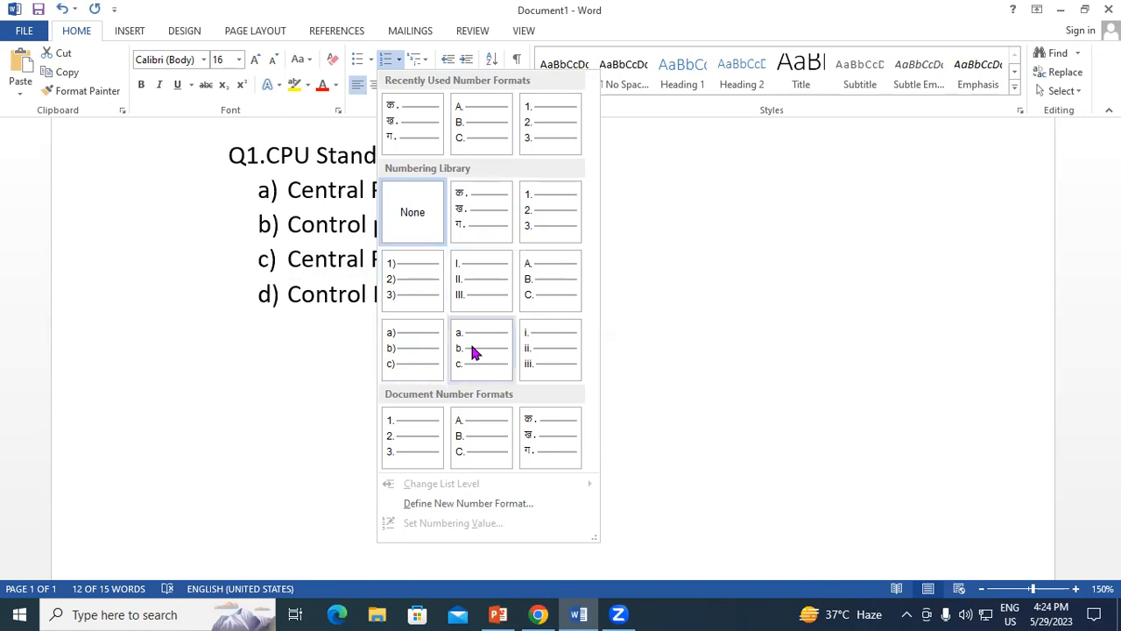
{"action": "left_click", "coordinate": [537, 128]}
Start an answer line labelled "Ans." on the unnumbered line beneath the options.
{"action": "left_click", "coordinate": [536, 324]}
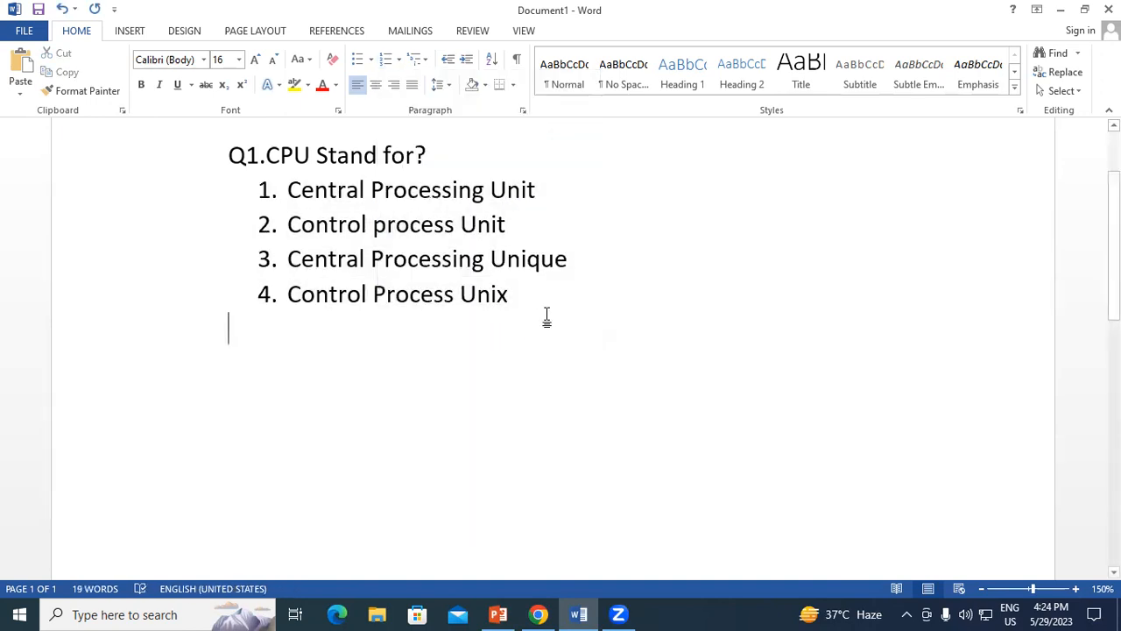
{"action": "type", "text": "Ans"}
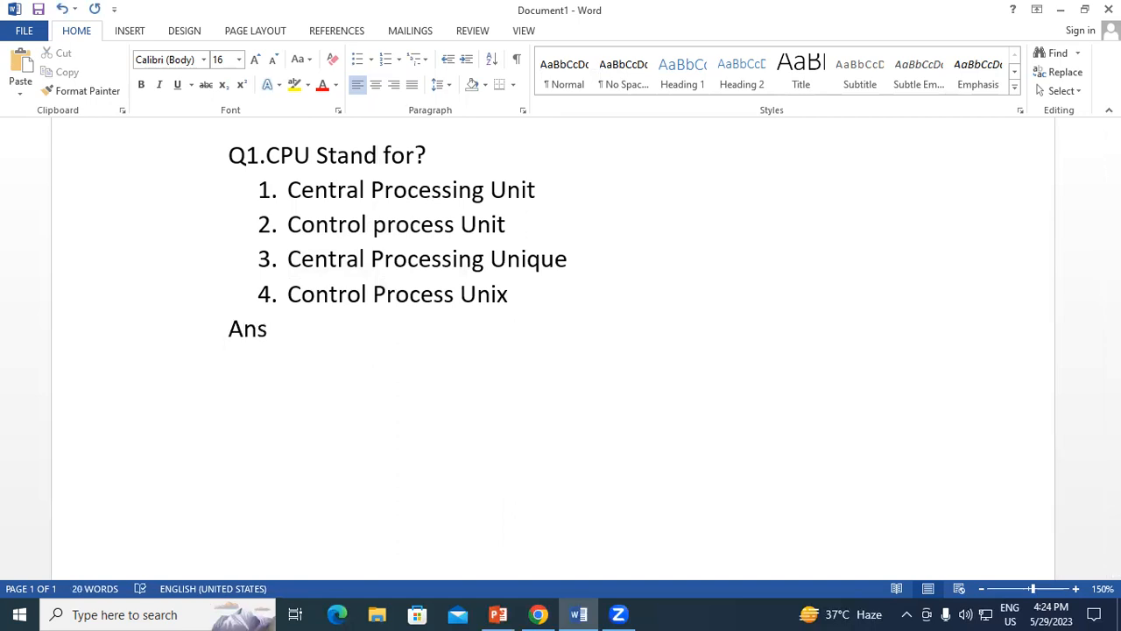
{"action": "type", "text": ">"}
{"action": "key", "text": "BackSpace"}
{"action": "type", "text": "."}
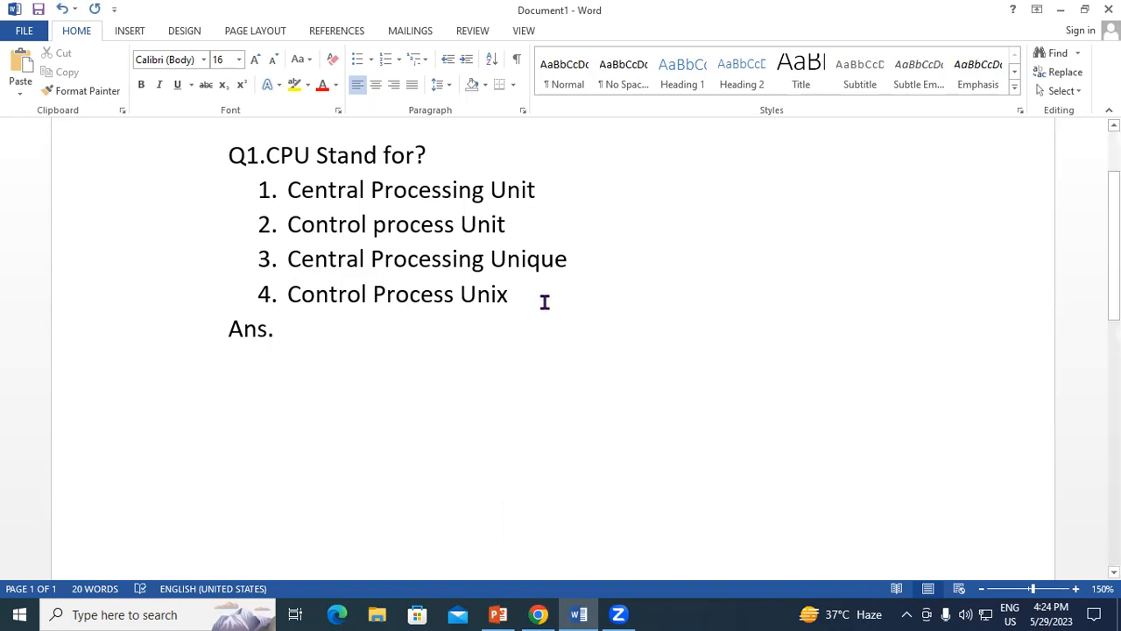
Try copying the first option onto the answer line with its source formatting, and undo the paste.
{"action": "left_click", "coordinate": [254, 187]}
{"action": "key", "text": "ctrl+c"}
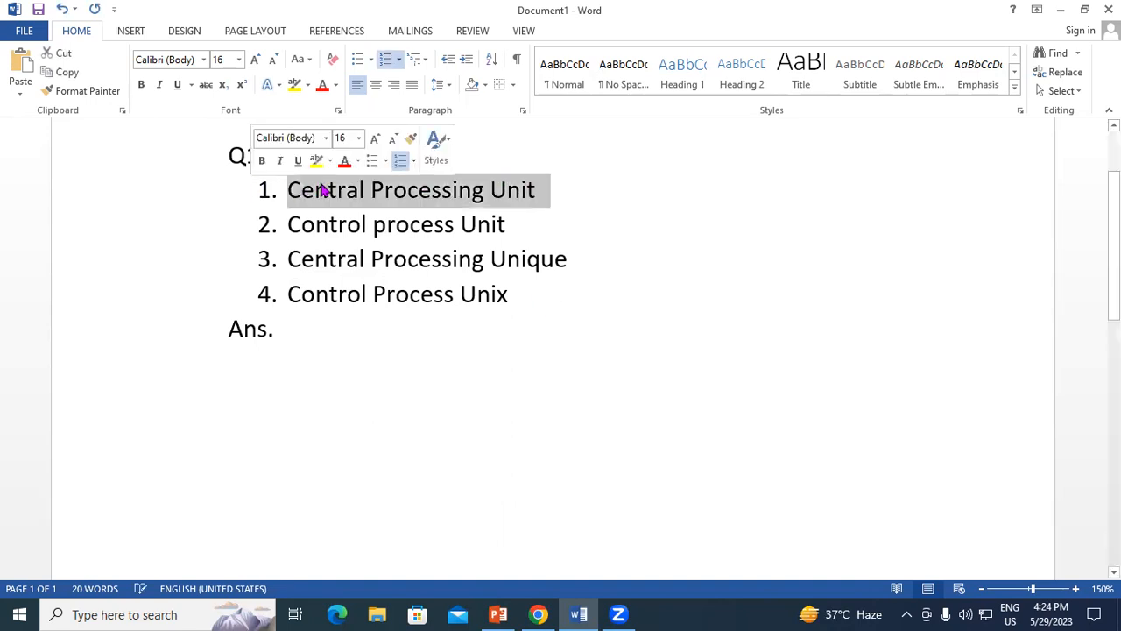
{"action": "right_click", "coordinate": [324, 193]}
{"action": "left_click", "coordinate": [361, 216]}
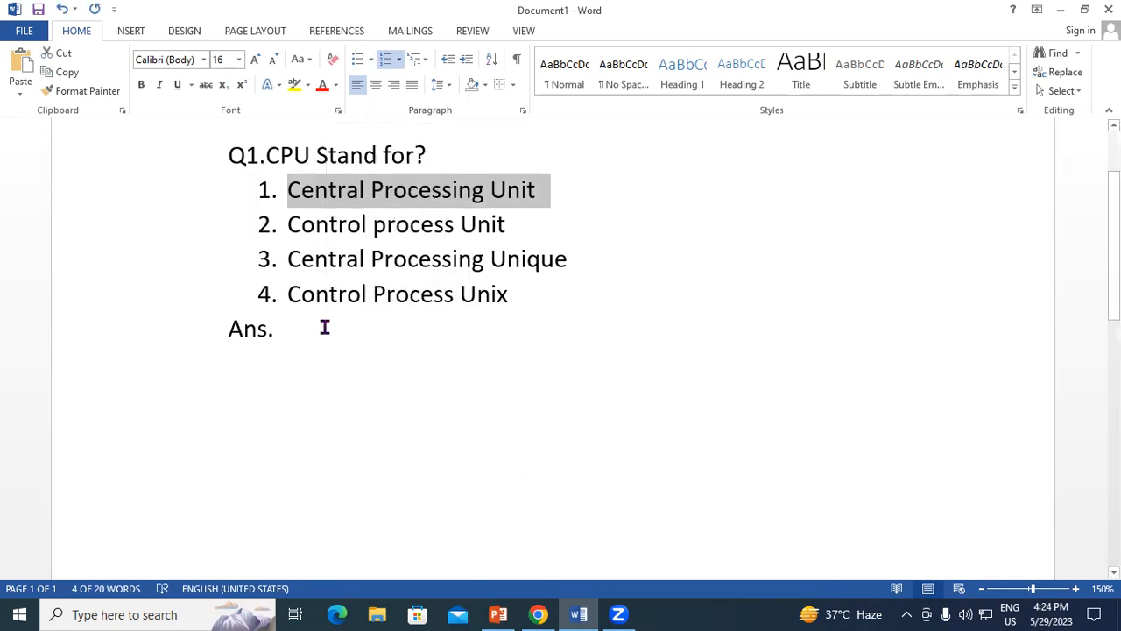
{"action": "left_click", "coordinate": [306, 331]}
{"action": "right_click", "coordinate": [306, 331]}
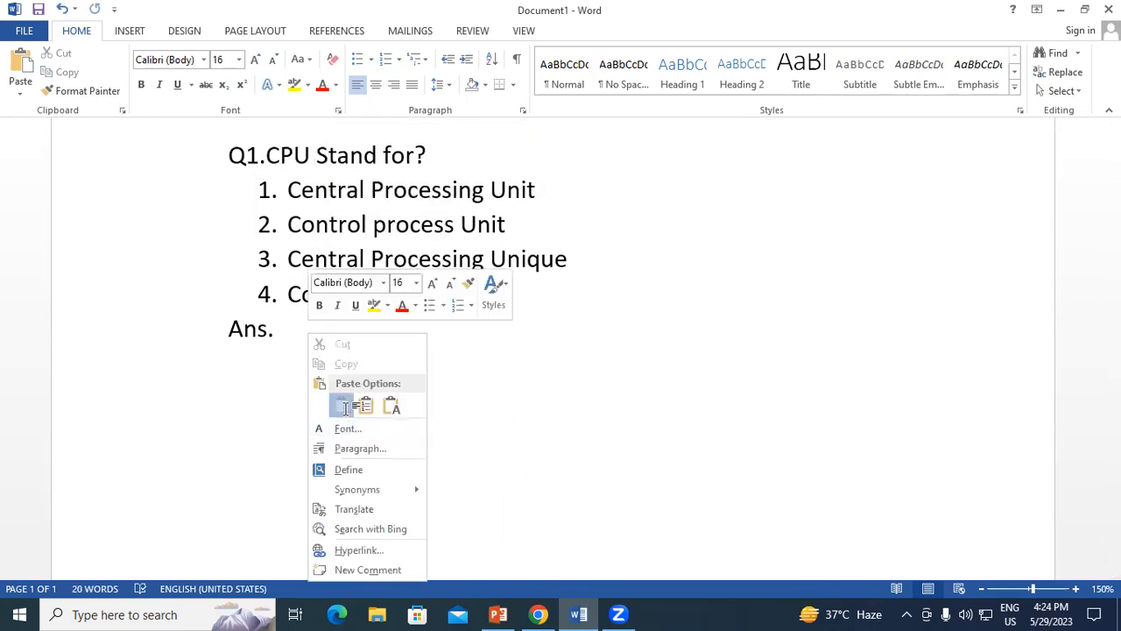
{"action": "left_click", "coordinate": [341, 403]}
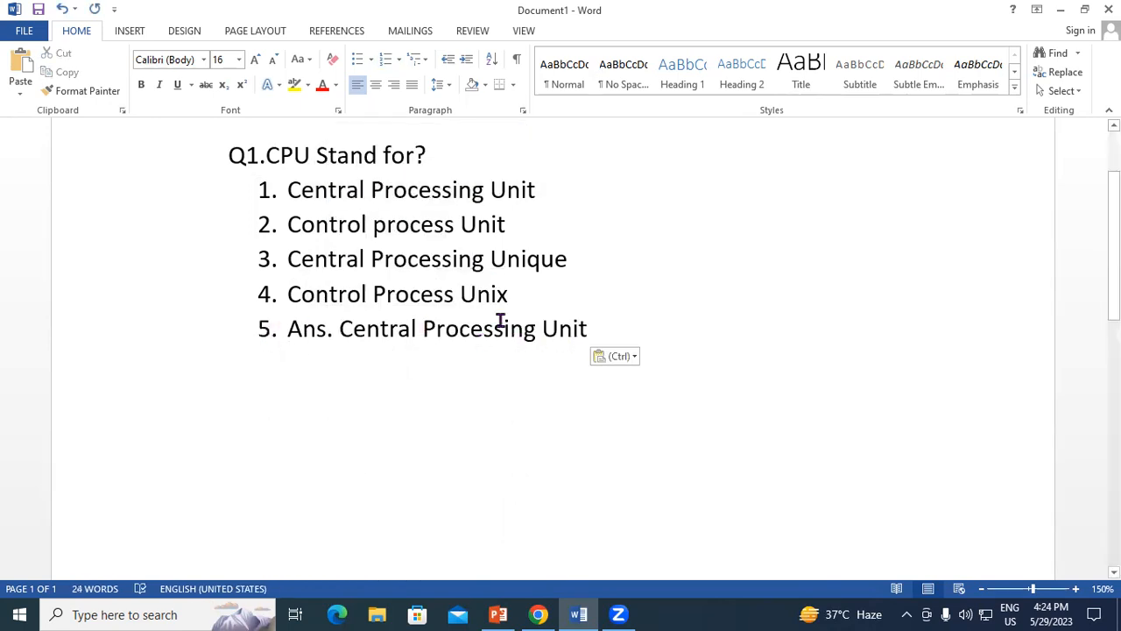
{"action": "key", "text": "ctrl+z"}
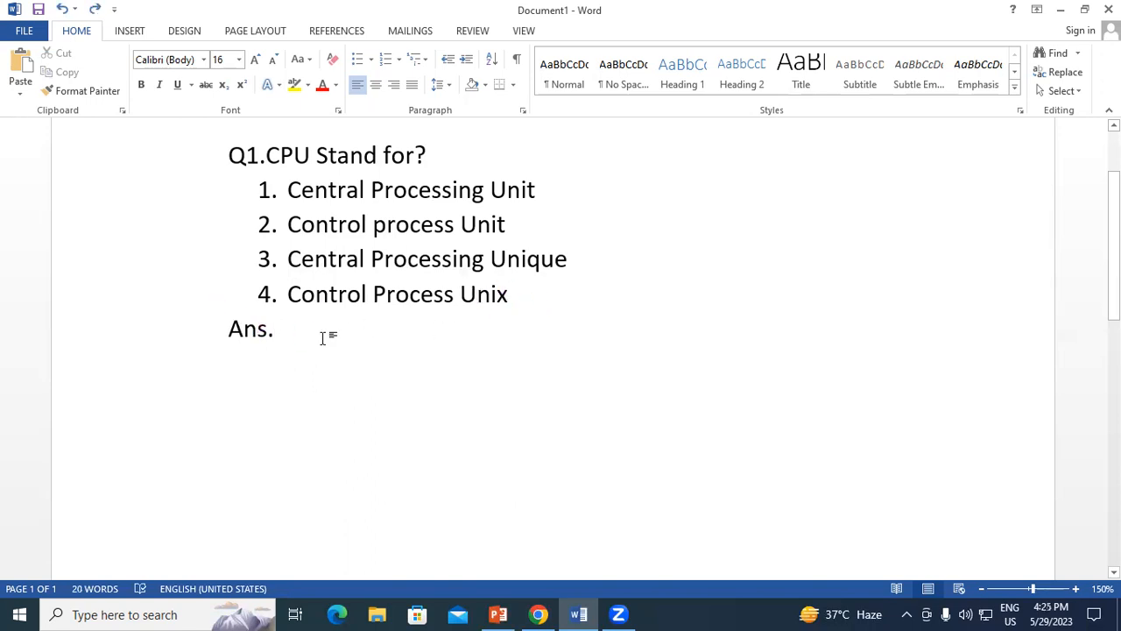
Complete the answer line so it reads "Ans. Central Processing Unit", with a space after the label.
{"action": "type", "text": "C"}
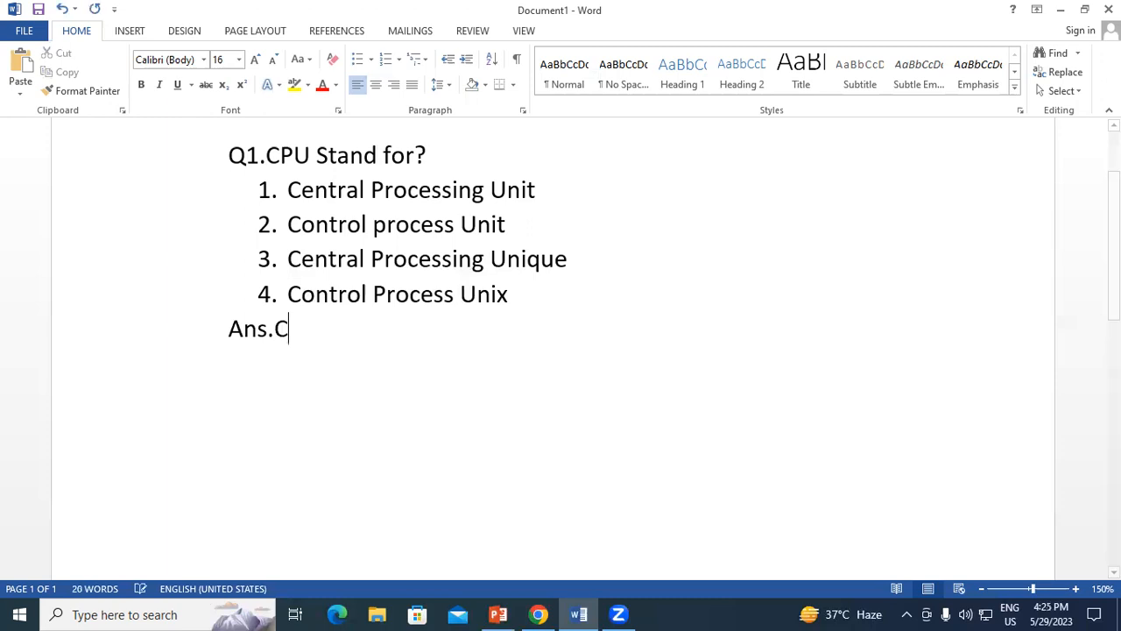
{"action": "type", "text": "entar"}
{"action": "key", "text": "BackSpace"}
{"action": "type", "text": "ral"}
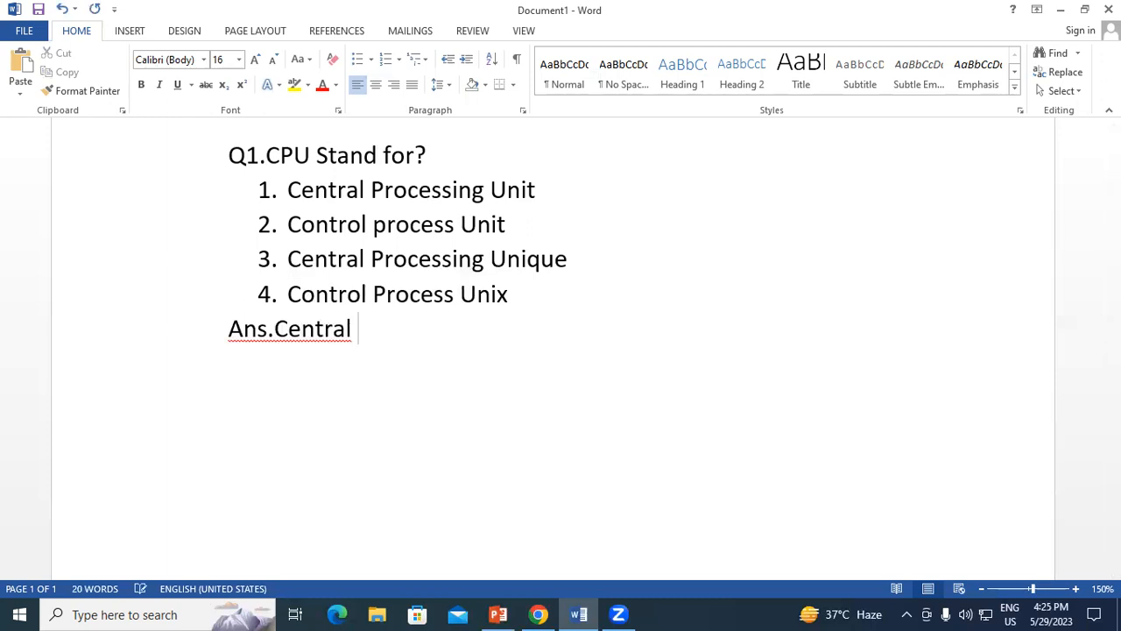
{"action": "left_click", "coordinate": [275, 329]}
{"action": "left_click", "coordinate": [367, 333]}
{"action": "type", "text": "P"}
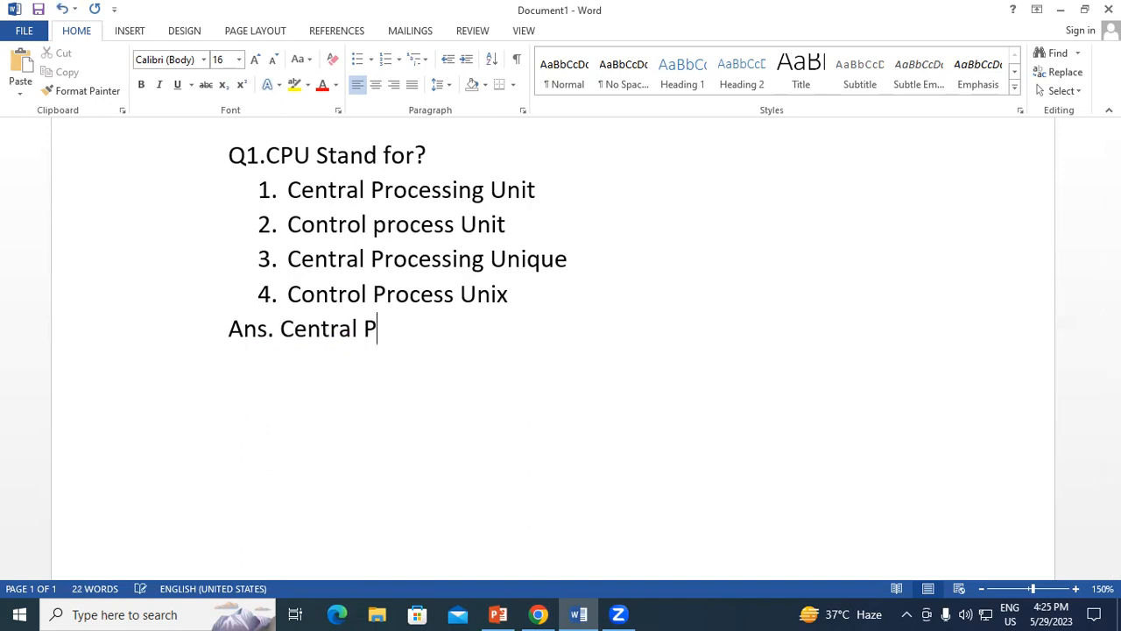
{"action": "type", "text": "rocessing Unit"}
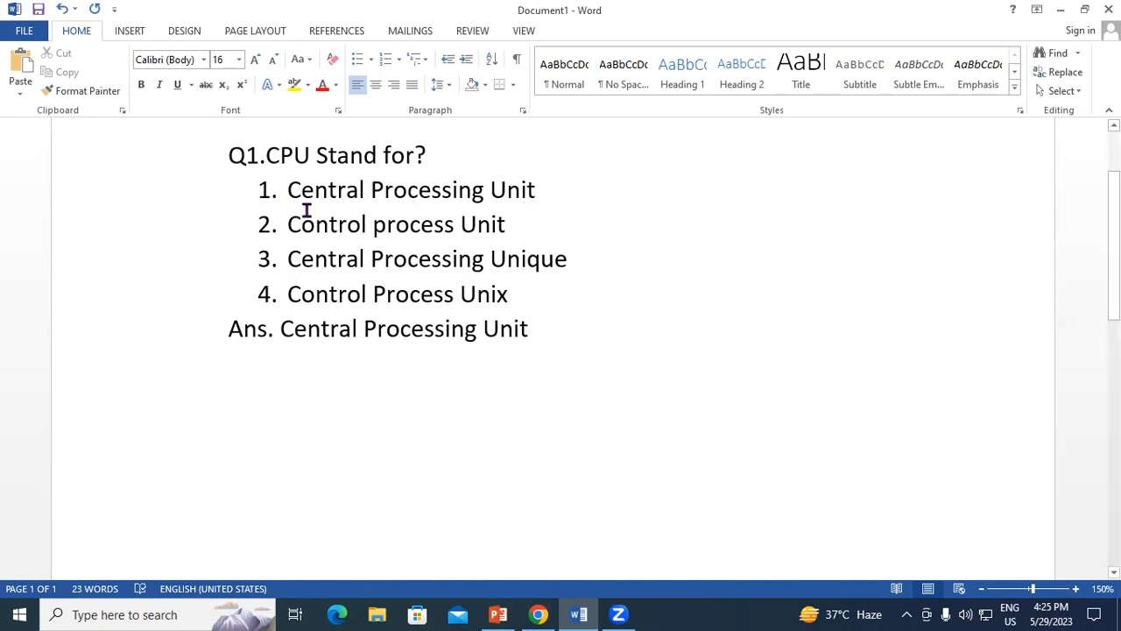
Reduce the font size of the whole question, its options and the answer line to 11.
{"action": "left_click_drag", "start_coordinate": [538, 329], "coordinate": [221, 159]}
{"action": "left_click", "coordinate": [274, 62]}
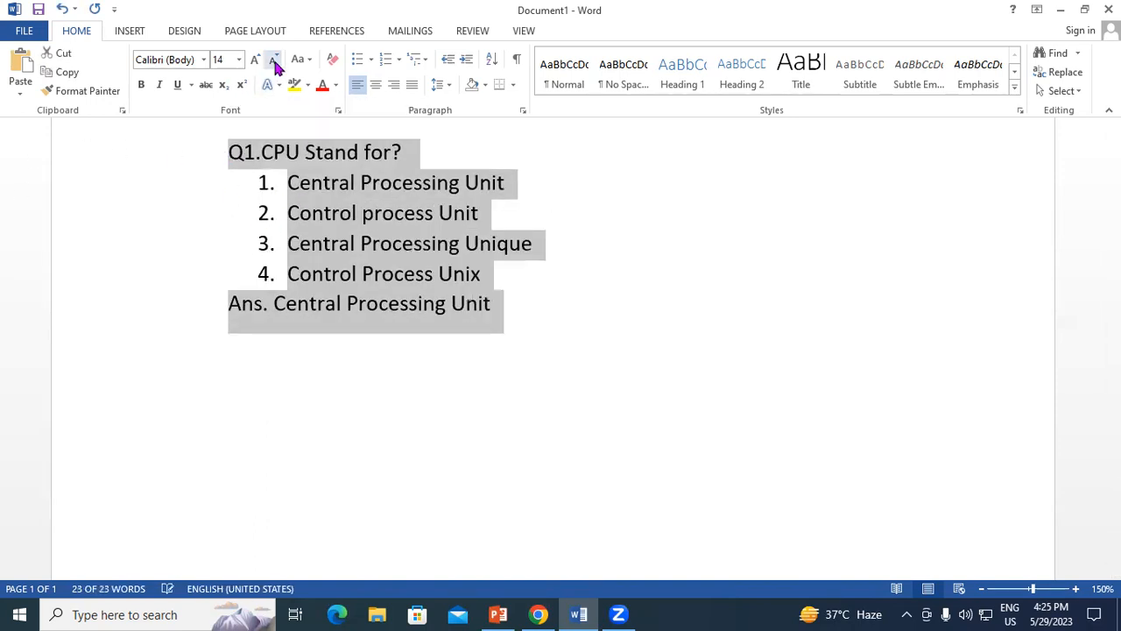
{"action": "left_click", "coordinate": [274, 61]}
{"action": "left_click", "coordinate": [274, 61]}
{"action": "left_click", "coordinate": [443, 275]}
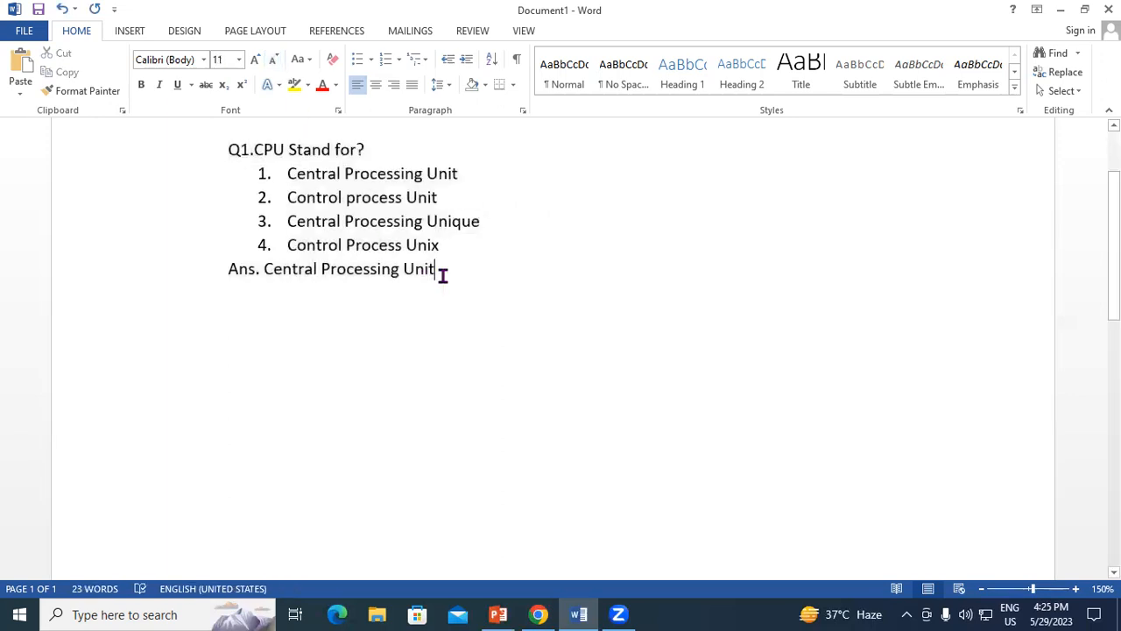
Copy the complete question block with its options and answer, and paste it five times beneath the original.
{"action": "left_click", "coordinate": [227, 149]}
{"action": "left_click", "coordinate": [447, 287], "text": "shift"}
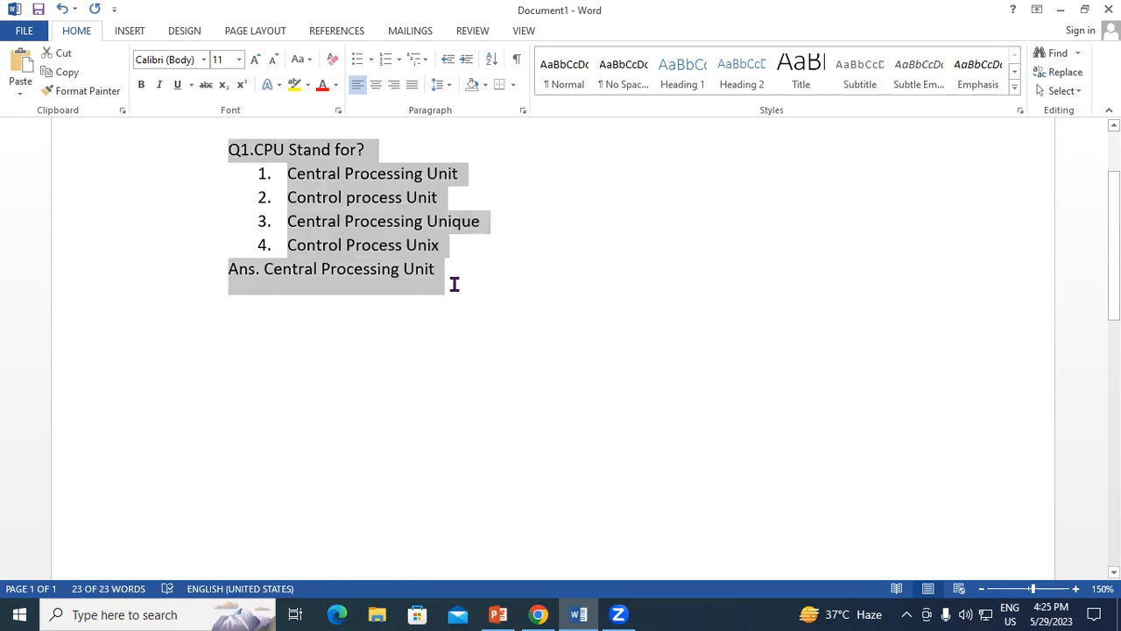
{"action": "left_click", "coordinate": [461, 274]}
{"action": "key", "text": "Return"}
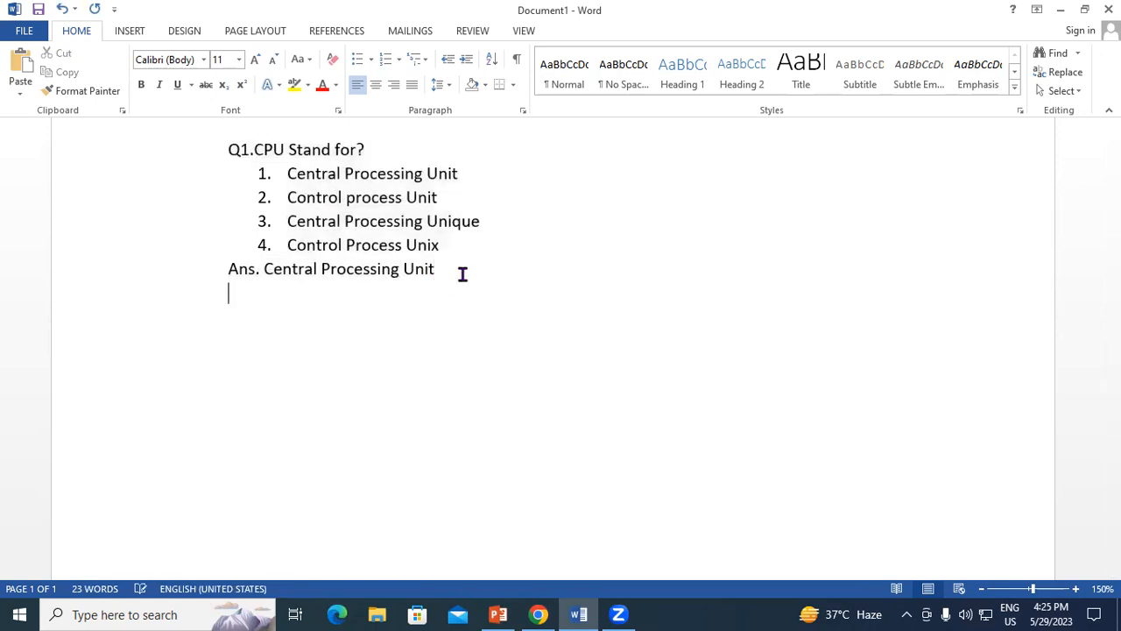
{"action": "key", "text": "ctrl+v"}
{"action": "key", "text": "ctrl+v"}
{"action": "key", "text": "ctrl+v"}
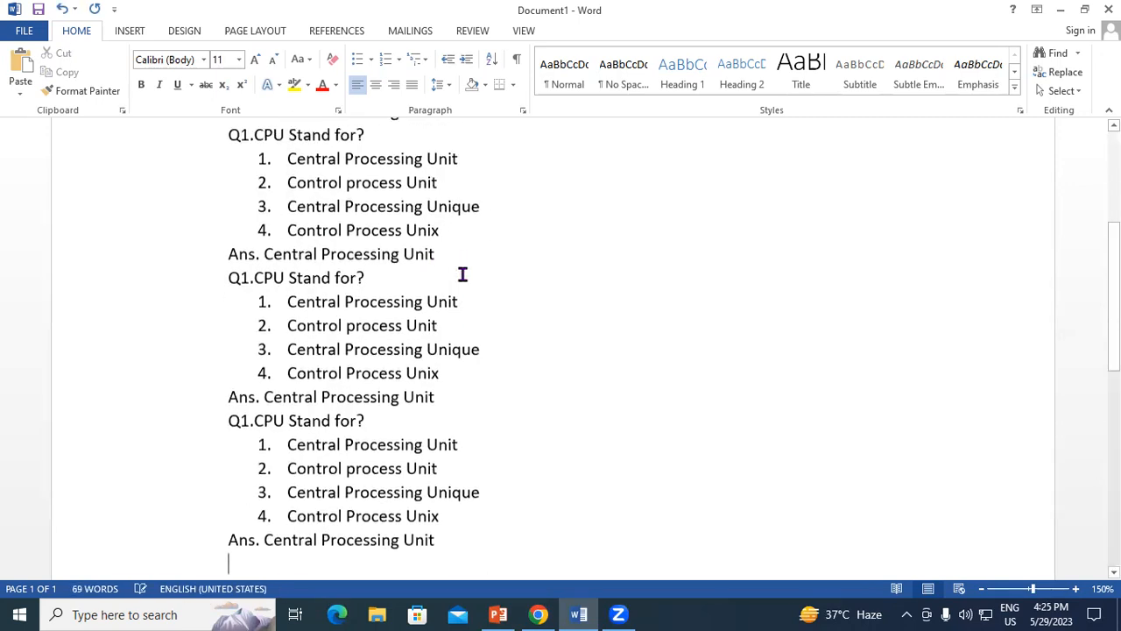
{"action": "key", "text": "ctrl+v"}
{"action": "key", "text": "ctrl+v"}
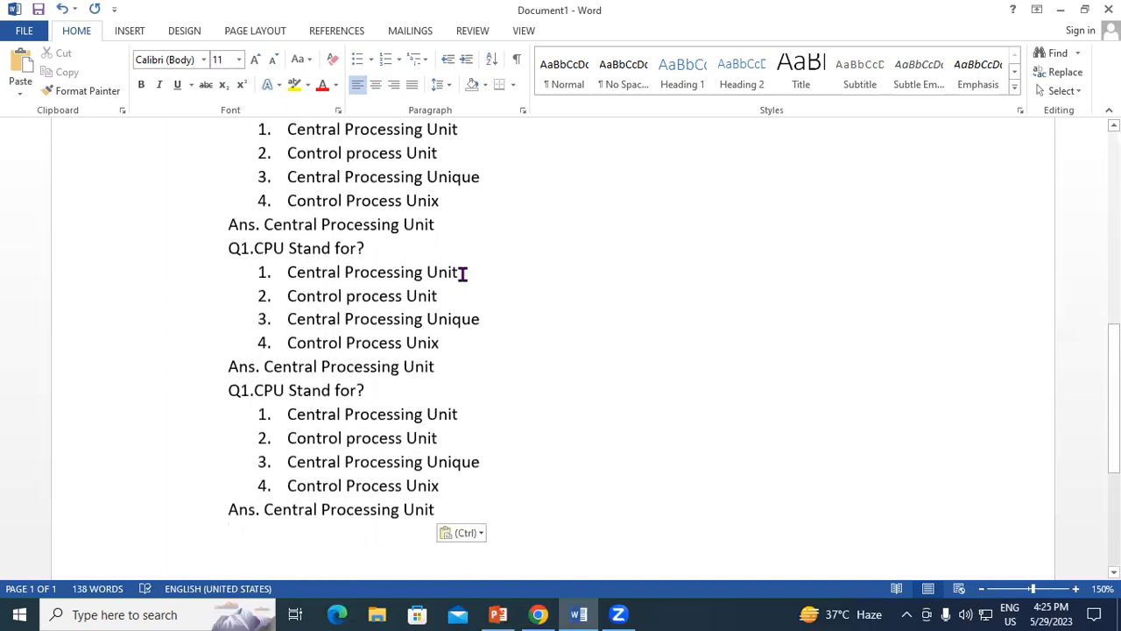
{"action": "scroll", "coordinate": [462, 274], "scroll_direction": "up", "scroll_amount": 8}
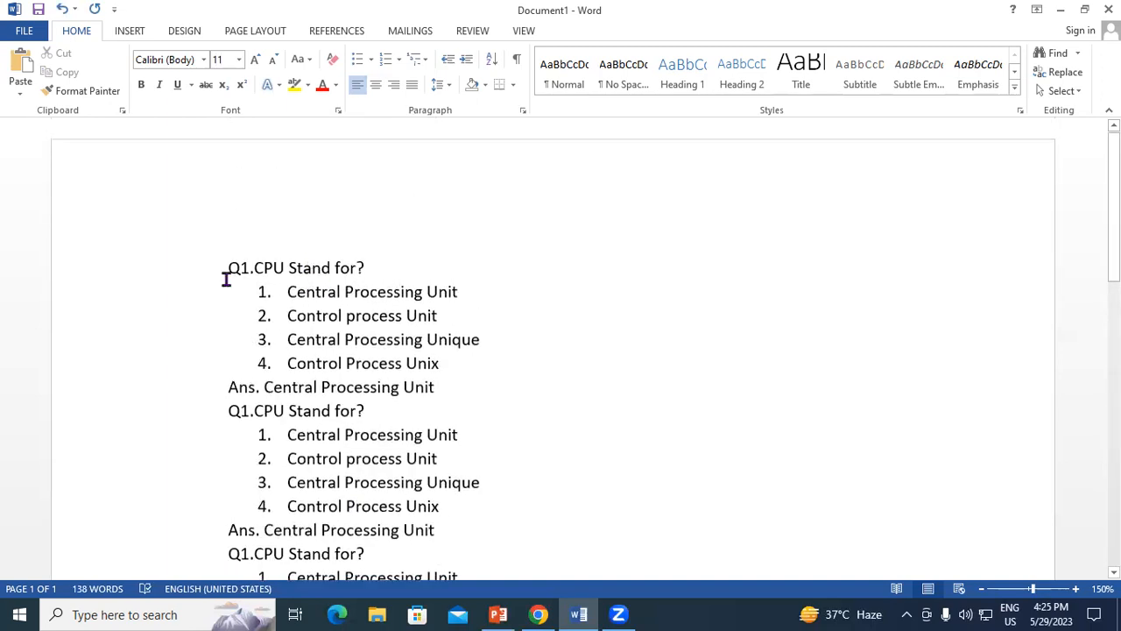
{"action": "scroll", "coordinate": [253, 360], "scroll_direction": "down", "scroll_amount": 3}
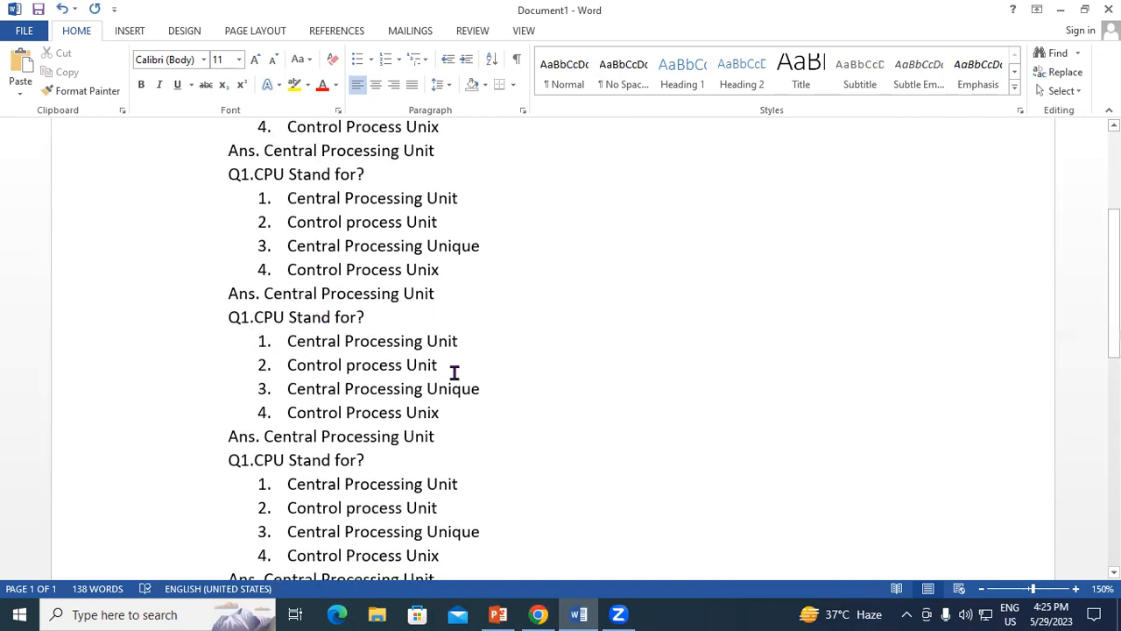
{"action": "scroll", "coordinate": [454, 372], "scroll_direction": "down", "scroll_amount": 3}
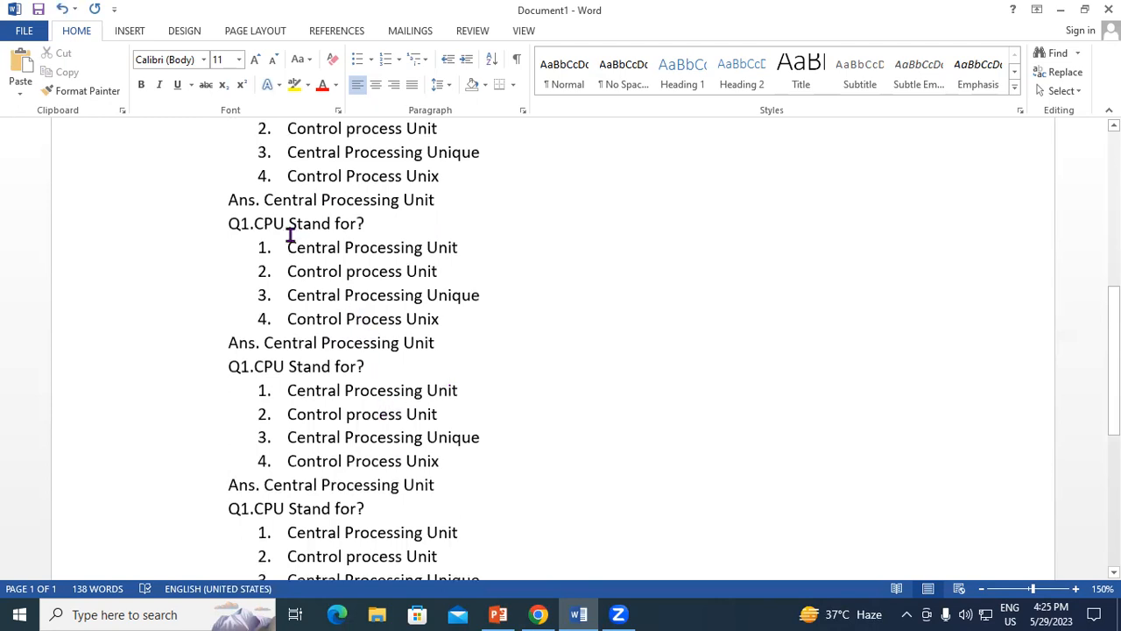
{"action": "scroll", "coordinate": [418, 264], "scroll_direction": "up", "scroll_amount": 2}
{"action": "scroll", "coordinate": [416, 268], "scroll_direction": "down", "scroll_amount": 4}
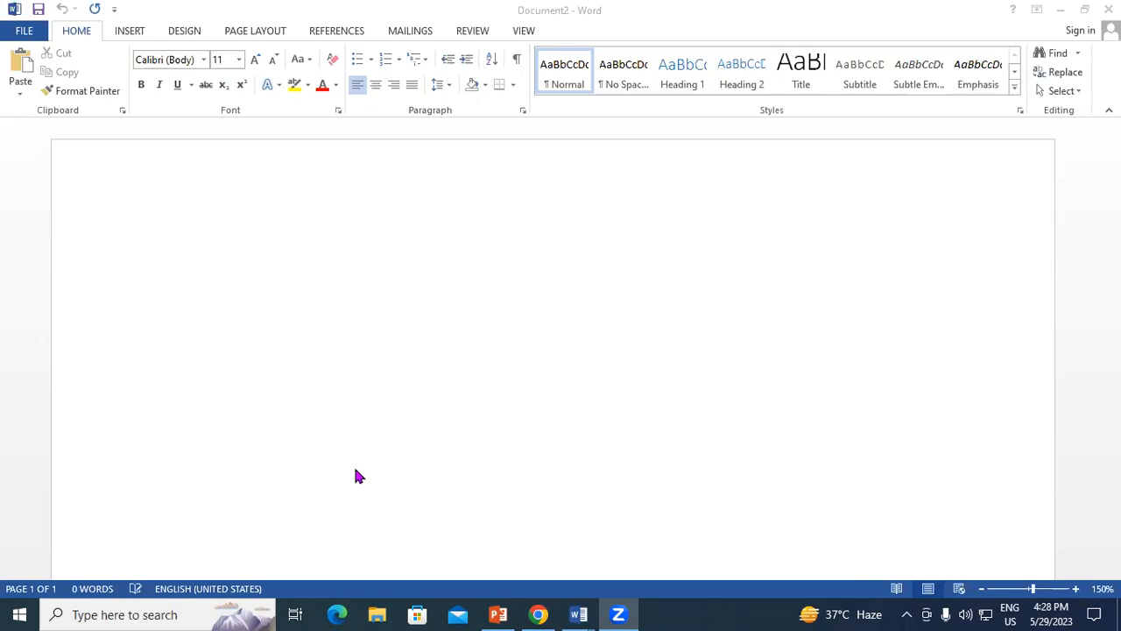
{"action": "scroll", "coordinate": [162, 234], "scroll_direction": "down", "scroll_amount": 1}
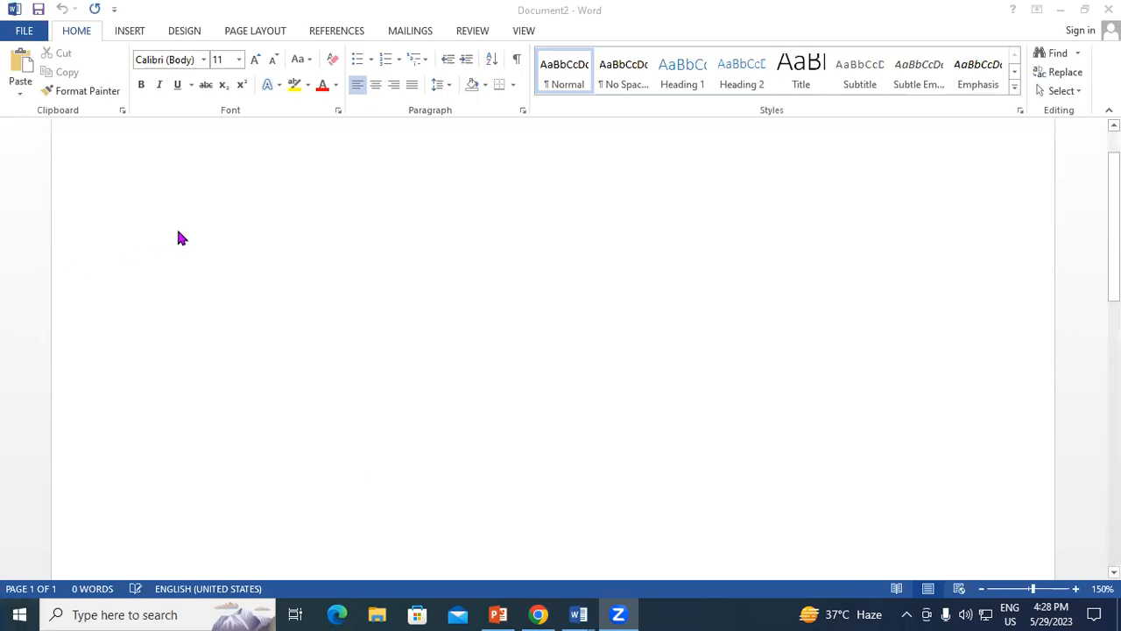
Enter the heading "Table of Contents" on the first line of the blank document.
{"action": "left_click", "coordinate": [178, 236]}
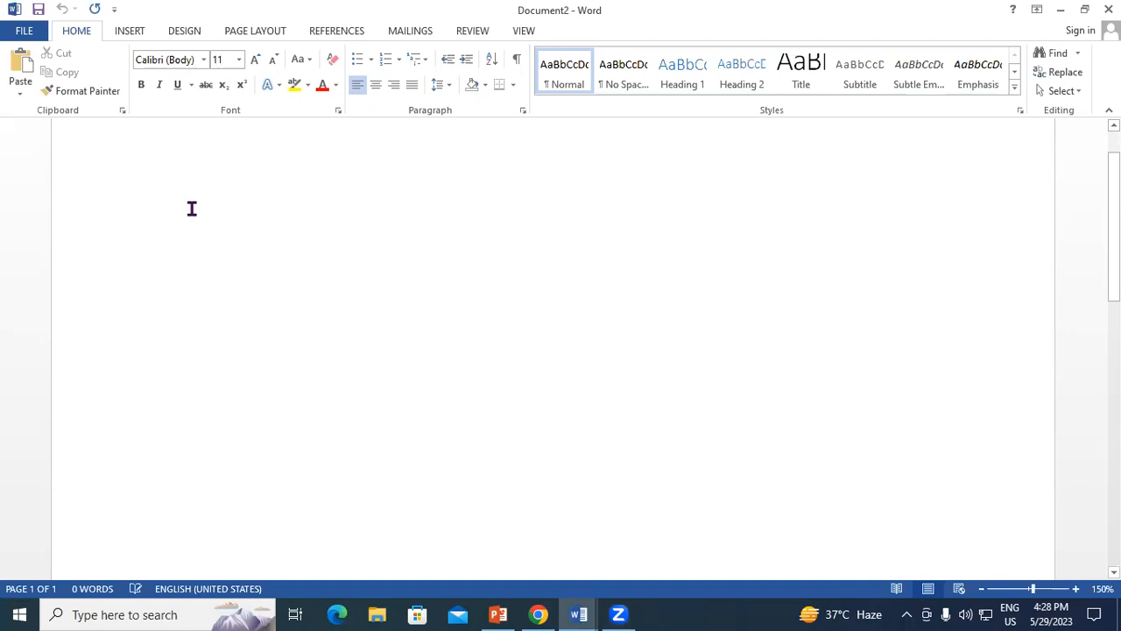
{"action": "type", "text": "Tabel "}
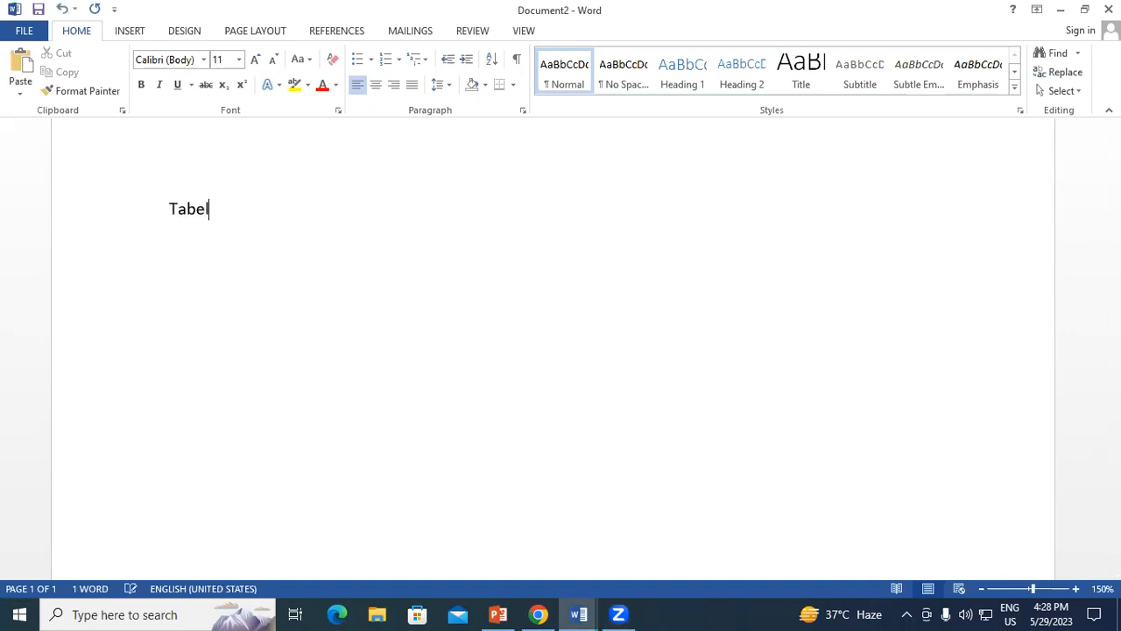
{"action": "type", "text": "o"}
{"action": "key", "text": "BackSpace"}
{"action": "key", "text": "BackSpace"}
{"action": "key", "text": "BackSpace"}
{"action": "key", "text": "BackSpace"}
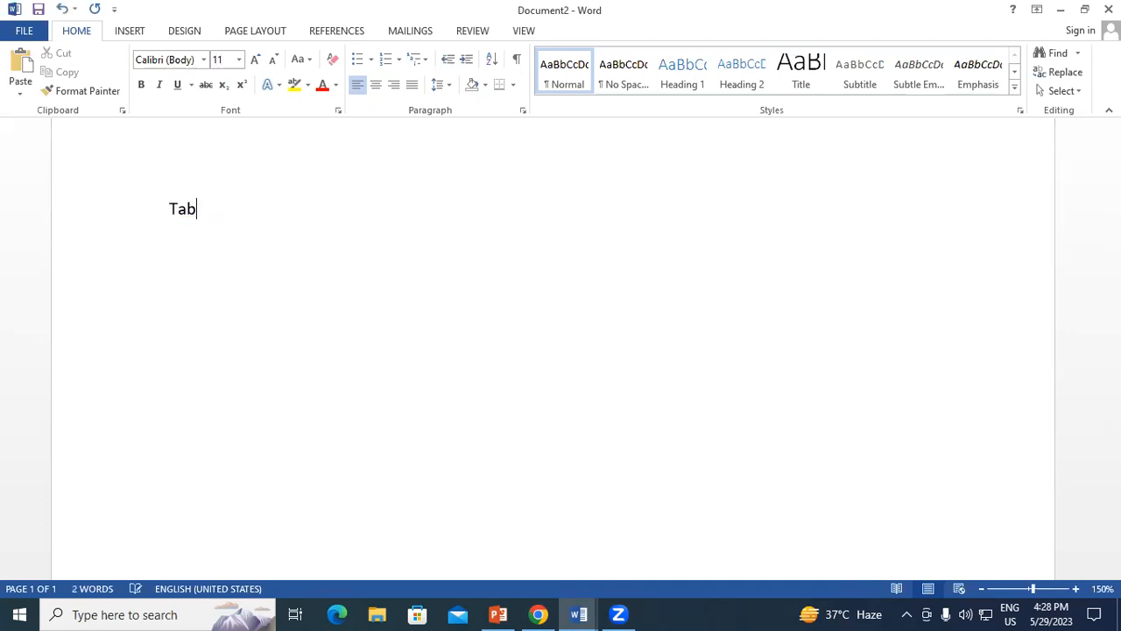
{"action": "type", "text": "le of "}
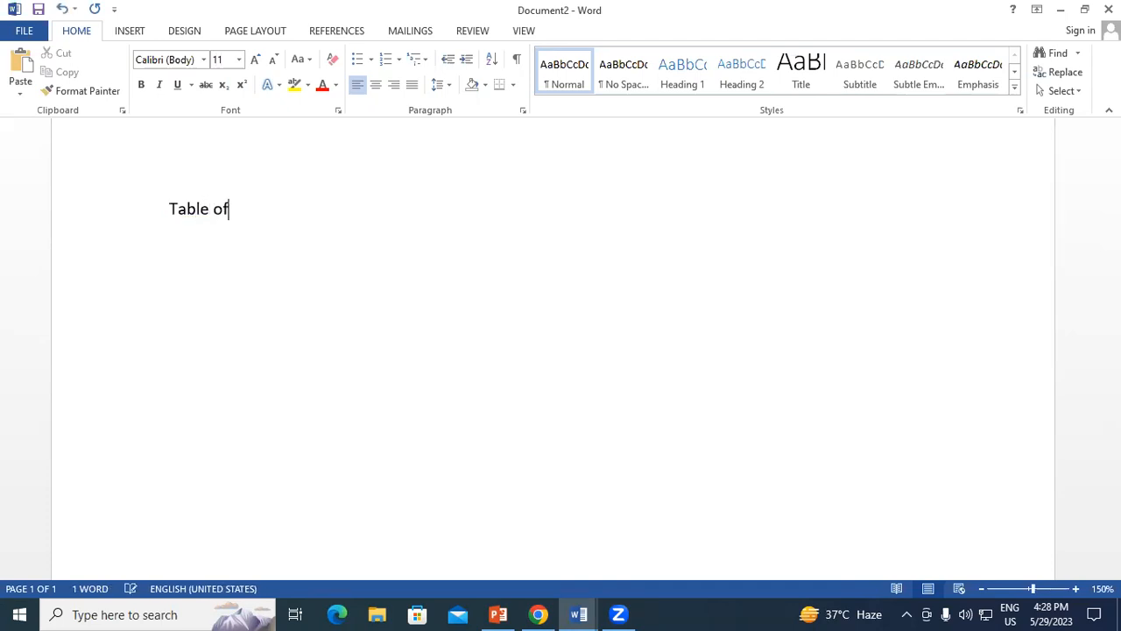
{"action": "type", "text": "Contents"}
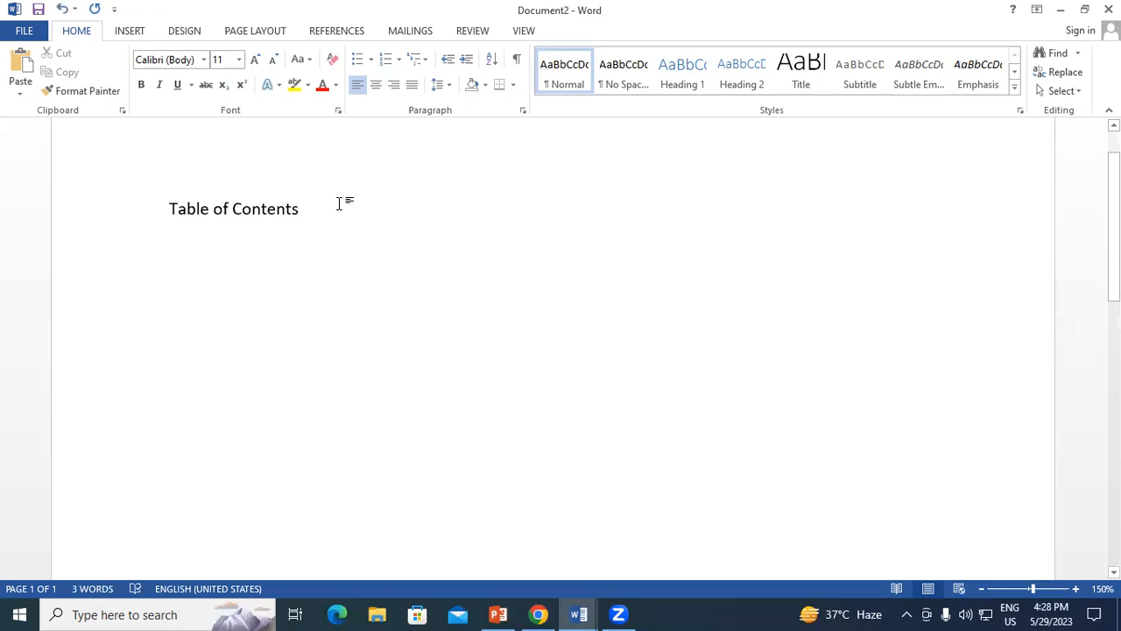
Add the page range "1-332" on the heading line, spaced six tab stops after the title.
{"action": "key", "text": "Tab"}
{"action": "key", "text": "Tab"}
{"action": "key", "text": "Tab"}
{"action": "key", "text": "Tab"}
{"action": "key", "text": "Tab"}
{"action": "key", "text": "Tab"}
{"action": "key", "text": "Tab"}
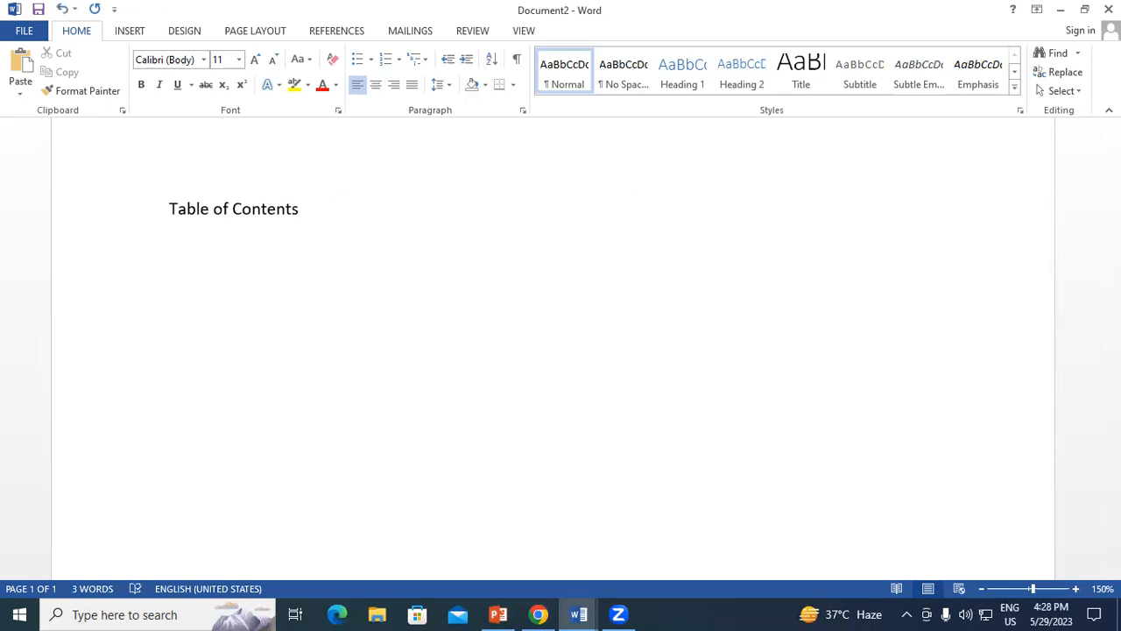
{"action": "type", "text": "1-"}
{"action": "type", "text": "332"}
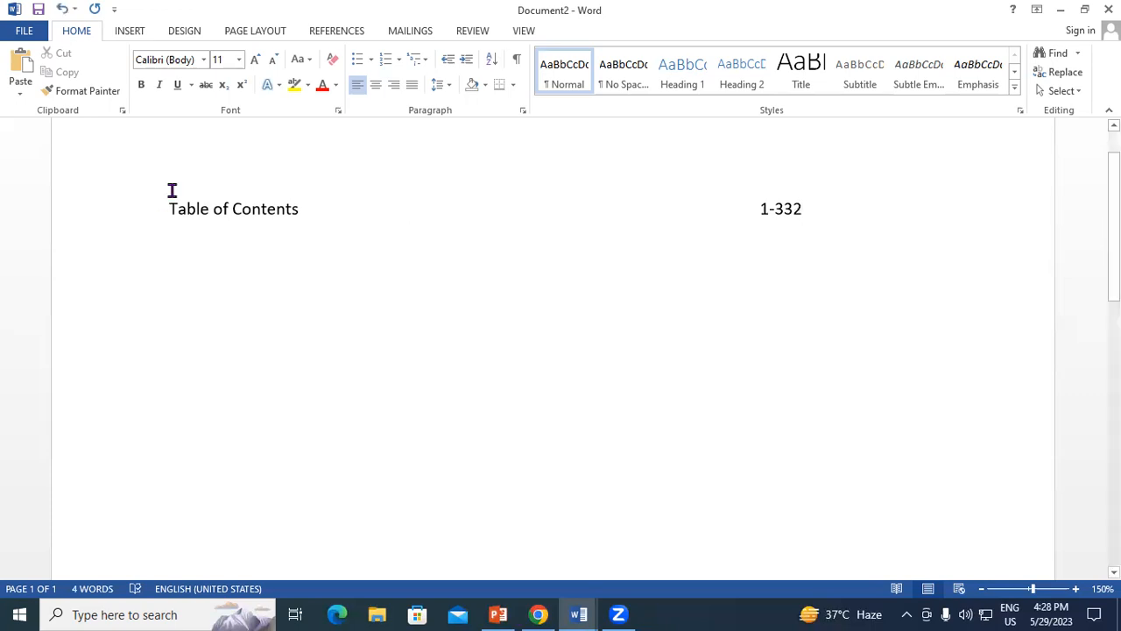
Apply black paragraph shading to the whole "Table of Contents" heading line.
{"action": "left_click_drag", "start_coordinate": [169, 206], "coordinate": [821, 216]}
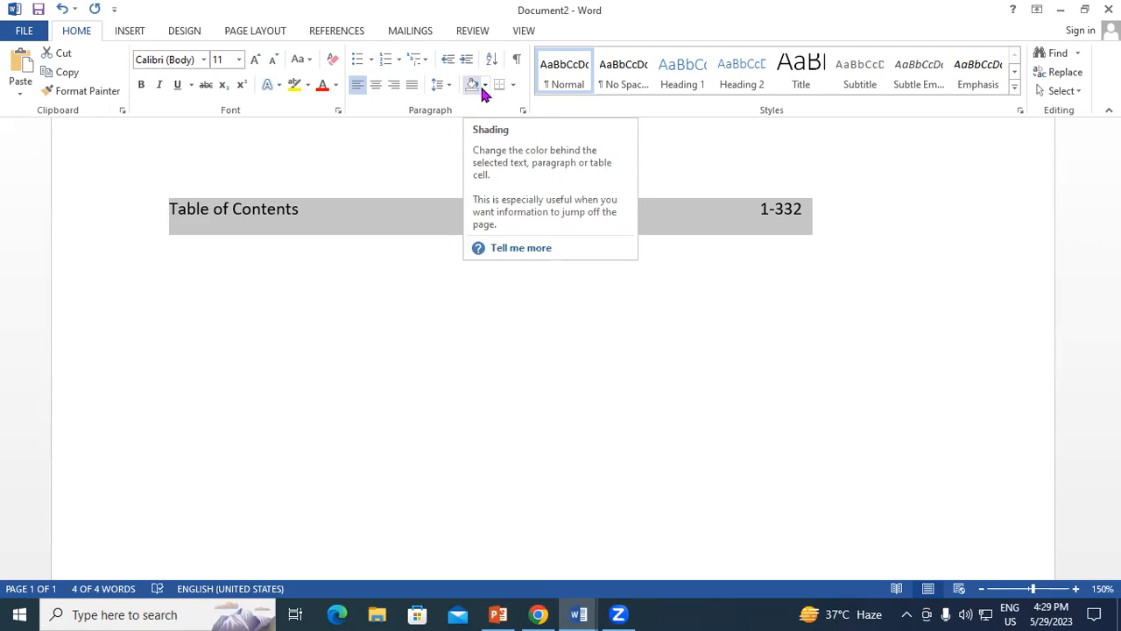
{"action": "left_click", "coordinate": [486, 85]}
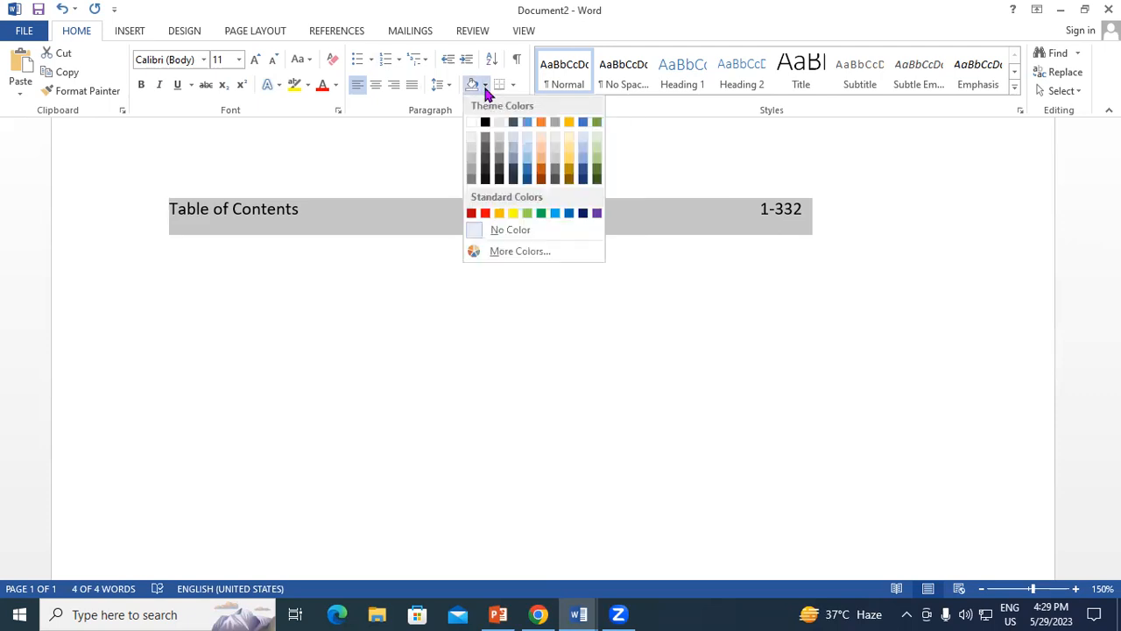
{"action": "left_click", "coordinate": [486, 126]}
{"action": "left_click", "coordinate": [425, 275]}
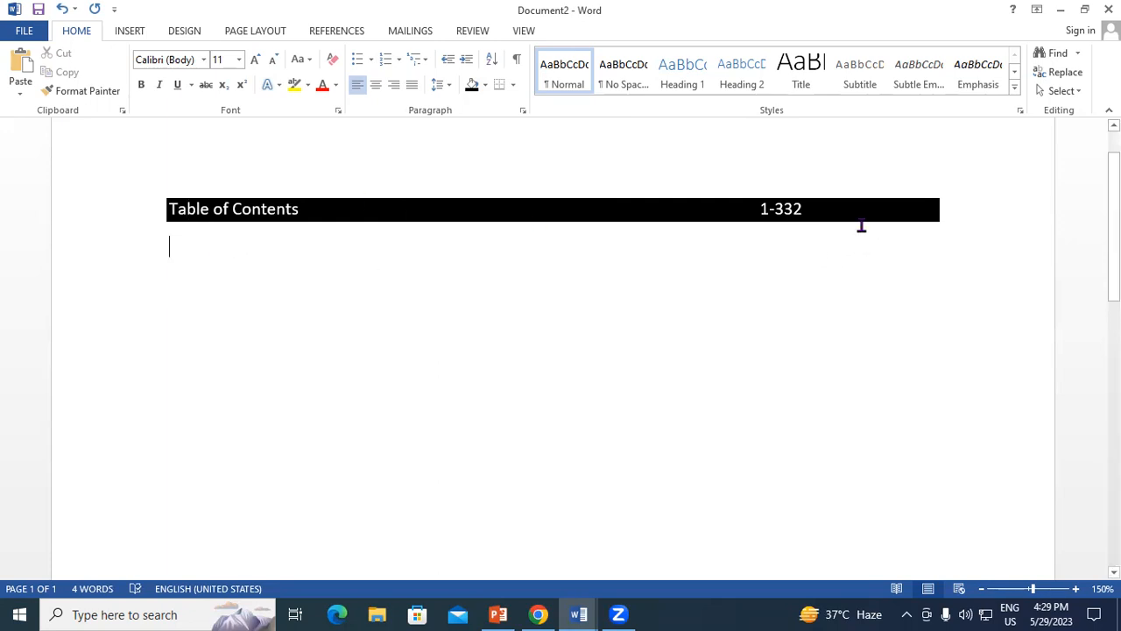
Enter "Introduction of Computer" as the first entry on the line beneath the shaded heading.
{"action": "left_click", "coordinate": [843, 208]}
{"action": "left_click", "coordinate": [174, 245]}
{"action": "type", "text": "Introduction of Computer"}
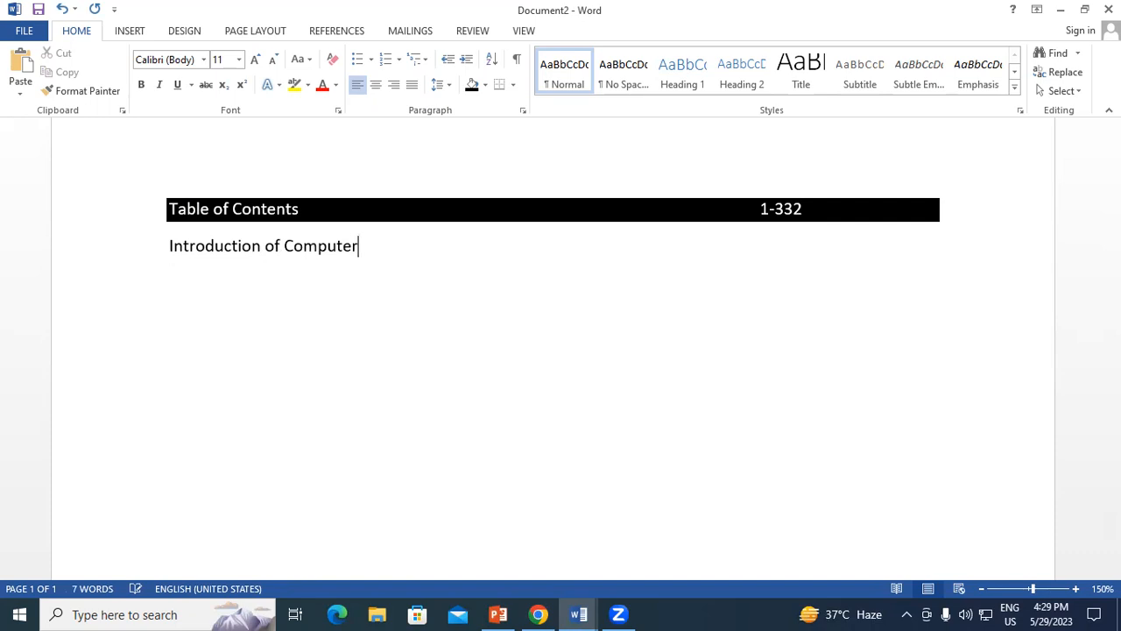
Add a second entry line reading "Introduction to Operating System".
{"action": "key", "text": "Return"}
{"action": "type", "text": "Introduction "}
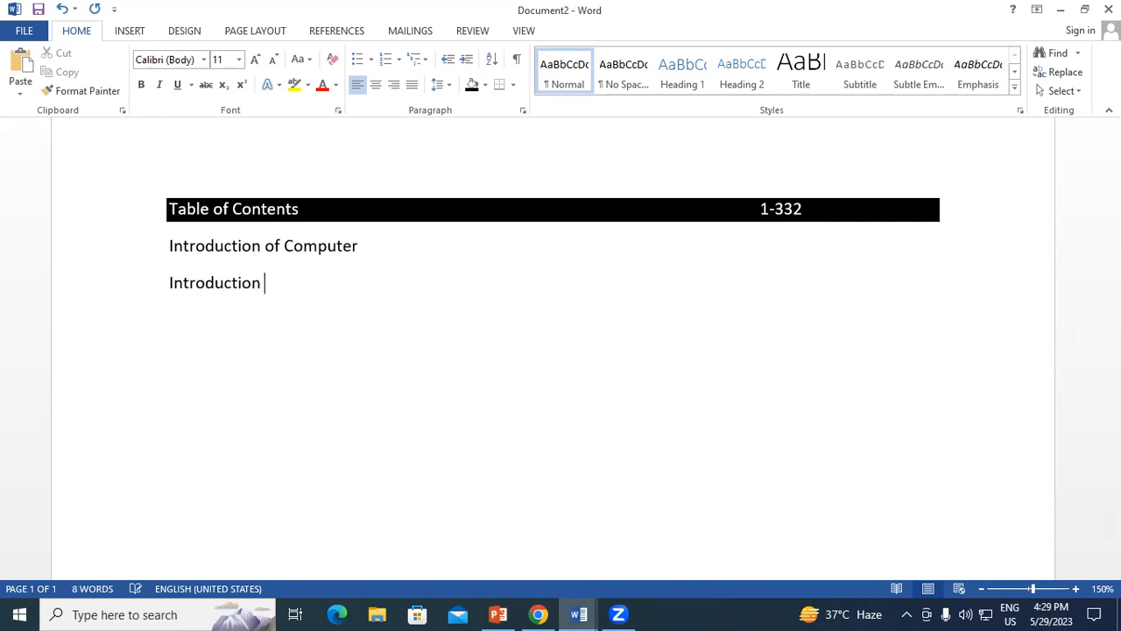
{"action": "type", "text": "to O"}
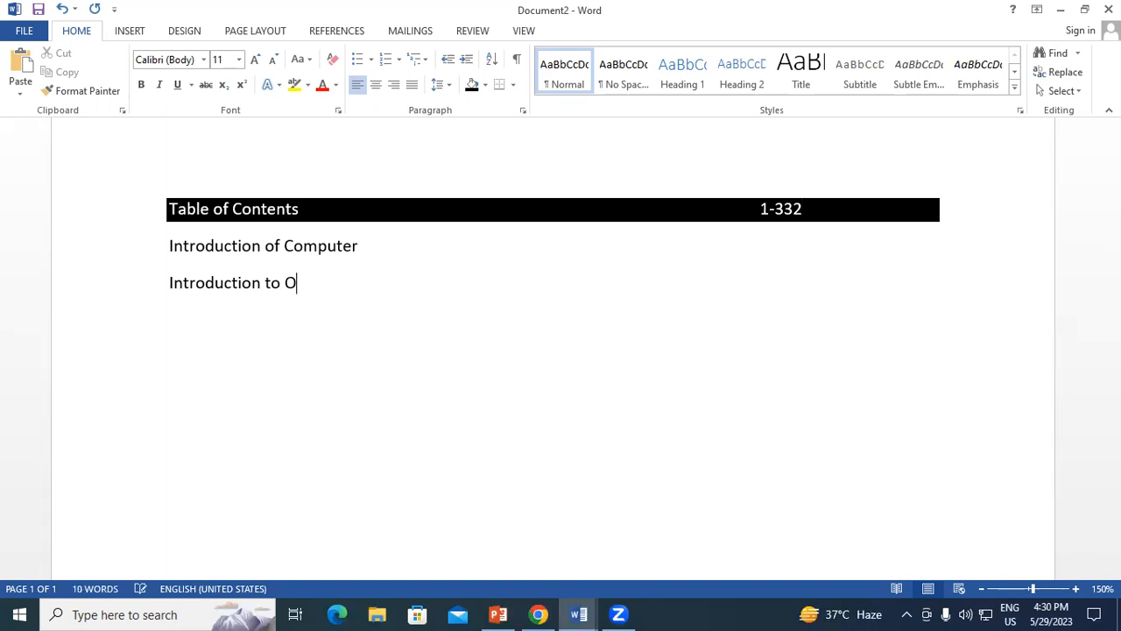
{"action": "type", "text": "perating SYs"}
{"action": "key", "text": "BackSpace"}
{"action": "key", "text": "BackSpace"}
{"action": "type", "text": "ystem"}
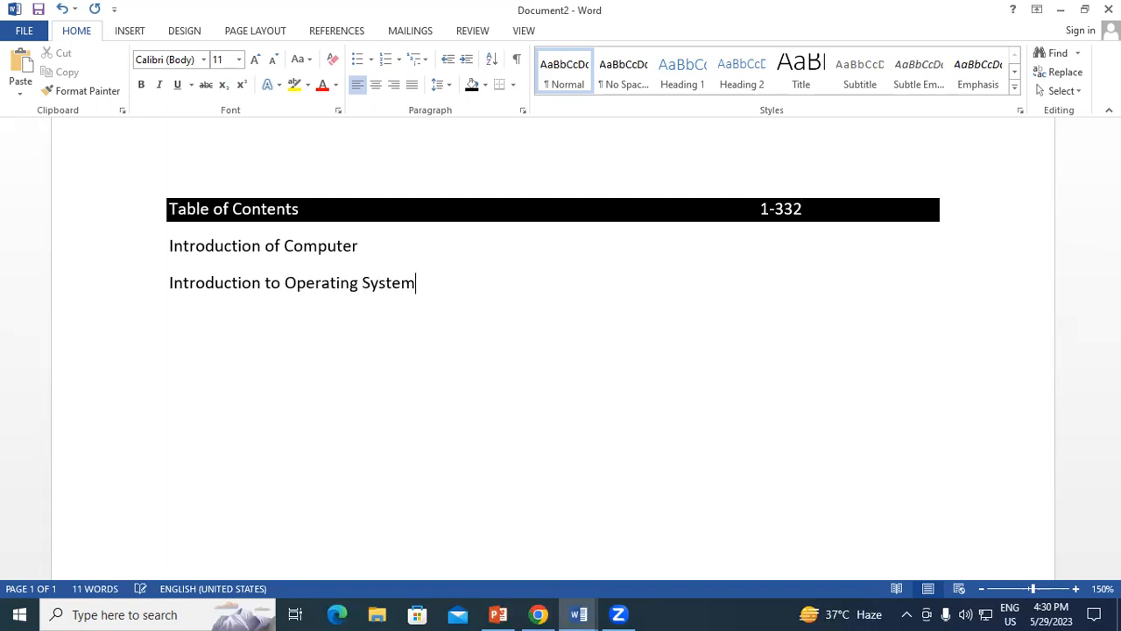
Start a third entry line with the word "Libreoffice".
{"action": "key", "text": "Return"}
{"action": "type", "text": "Libre"}
{"action": "type", "text": "office"}
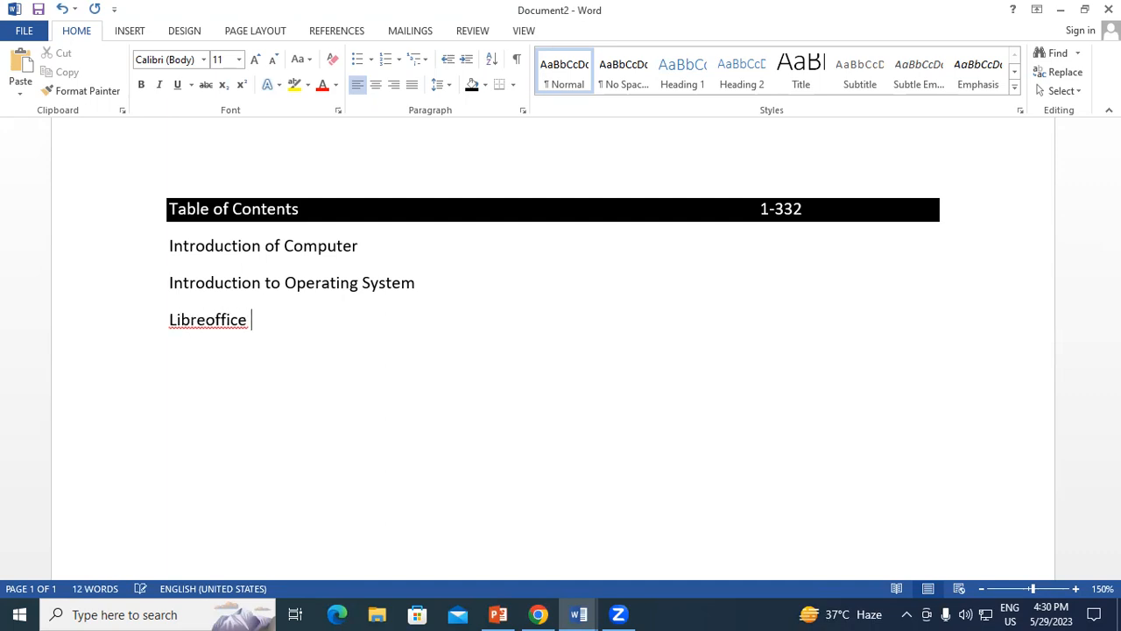
Add the flagged word "Libreoffice" to the spelling dictionary and complete the entry as "Libreoffice Writer".
{"action": "right_click", "coordinate": [228, 324]}
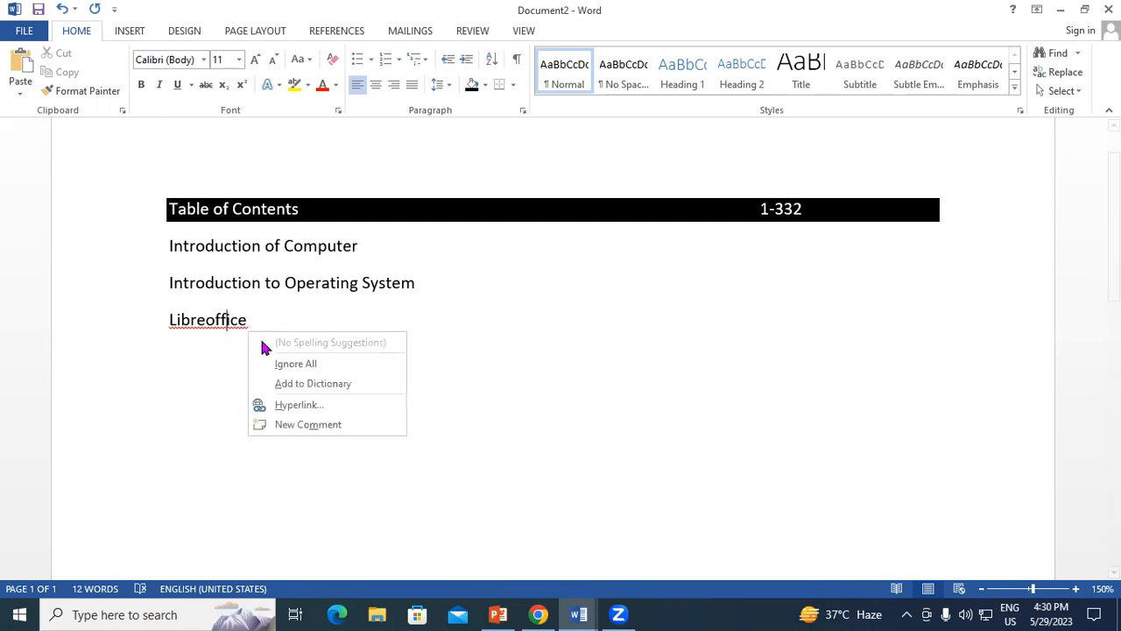
{"action": "left_click", "coordinate": [302, 386]}
{"action": "left_click", "coordinate": [251, 321]}
{"action": "key", "text": "End"}
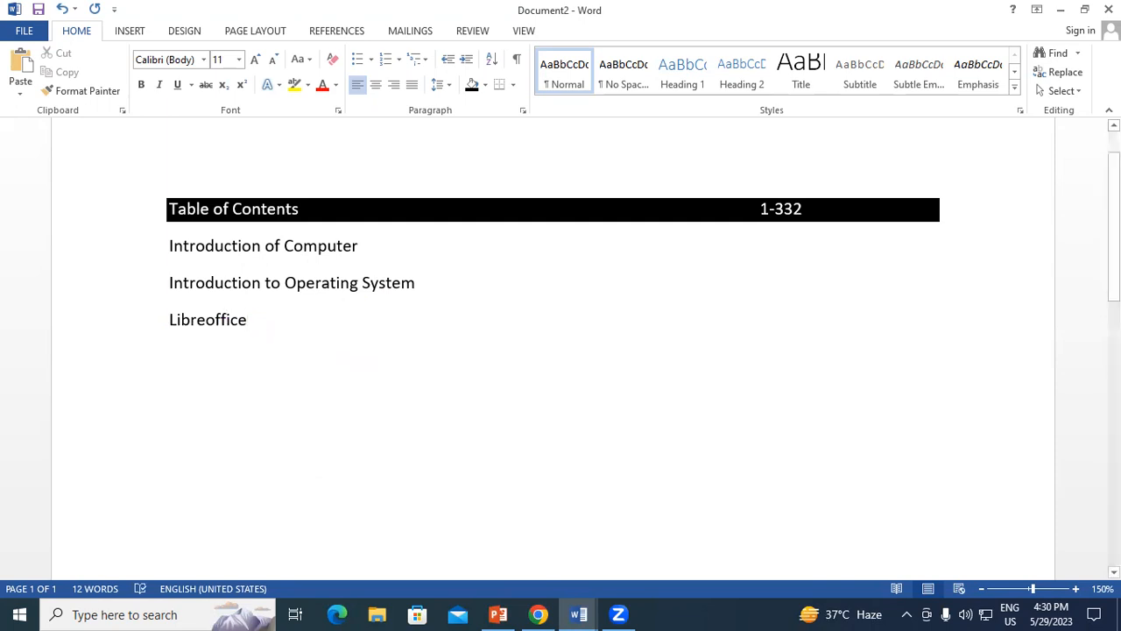
{"action": "type", "text": "Writer"}
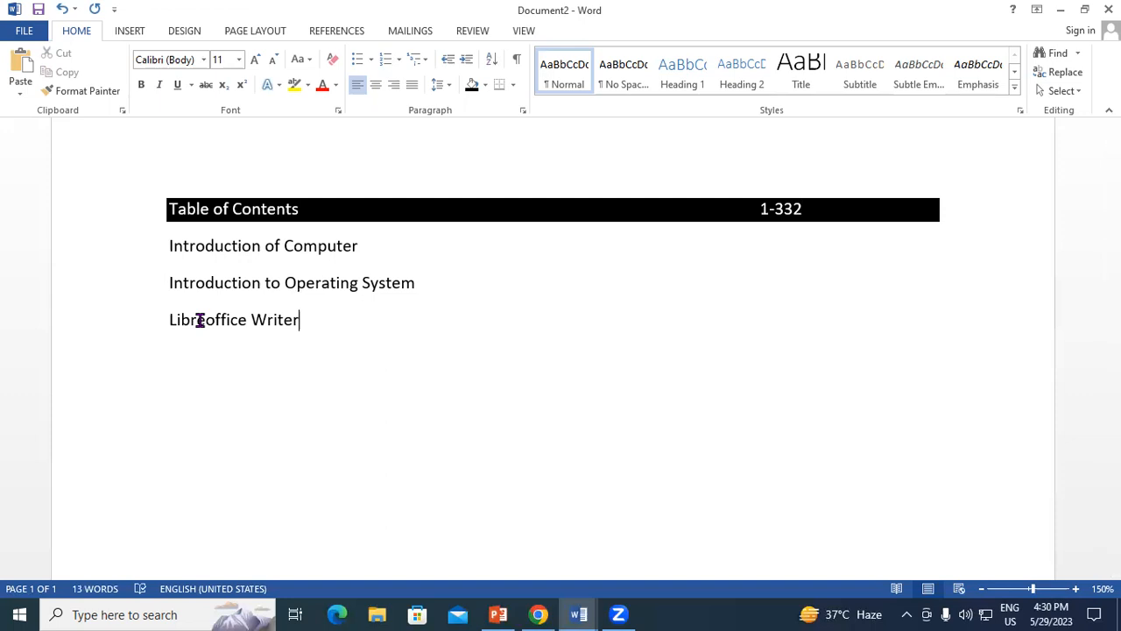
{"action": "left_click_drag", "start_coordinate": [173, 245], "coordinate": [345, 263]}
{"action": "left_click", "coordinate": [171, 245]}
{"action": "left_click", "coordinate": [343, 248]}
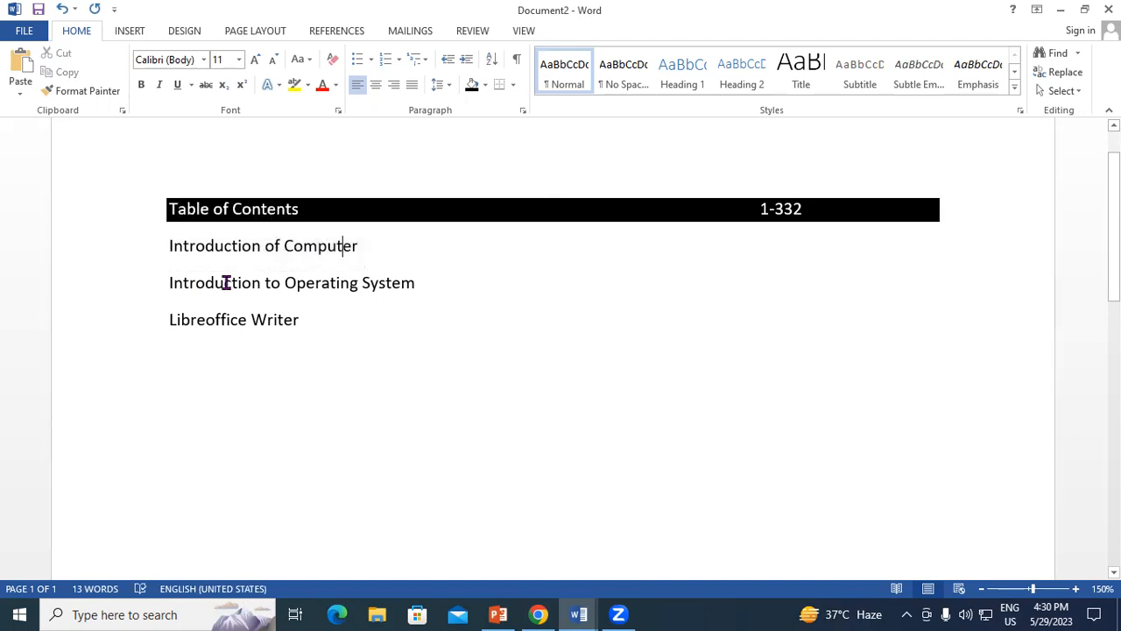
{"action": "left_click_drag", "start_coordinate": [170, 283], "coordinate": [395, 300]}
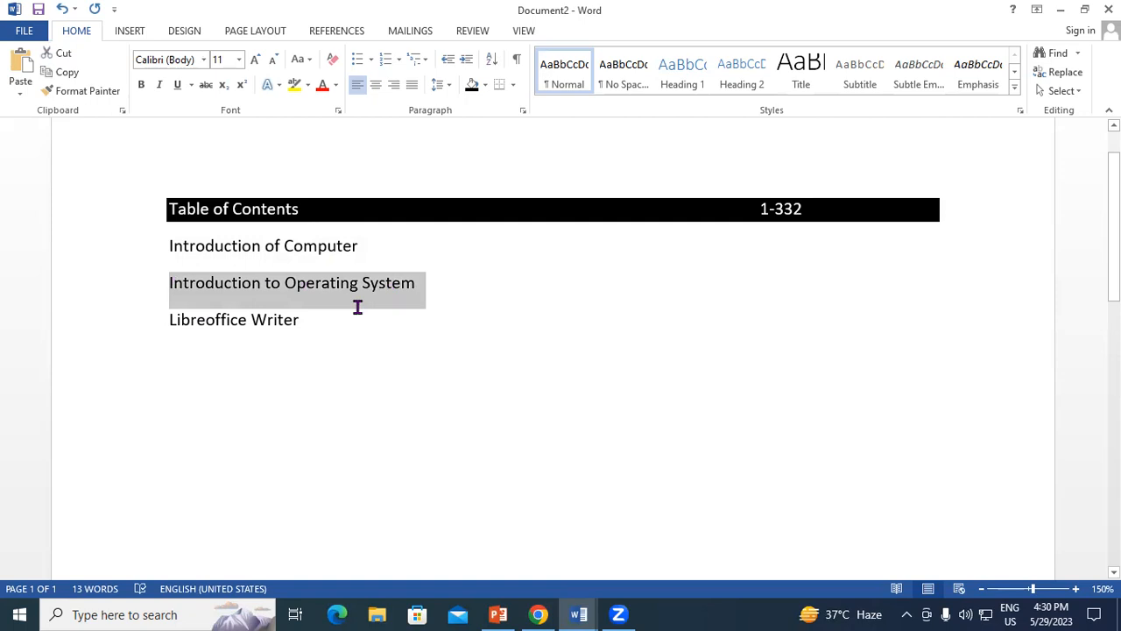
{"action": "left_click", "coordinate": [395, 292]}
{"action": "left_click_drag", "start_coordinate": [168, 321], "coordinate": [326, 325]}
{"action": "left_click", "coordinate": [326, 325]}
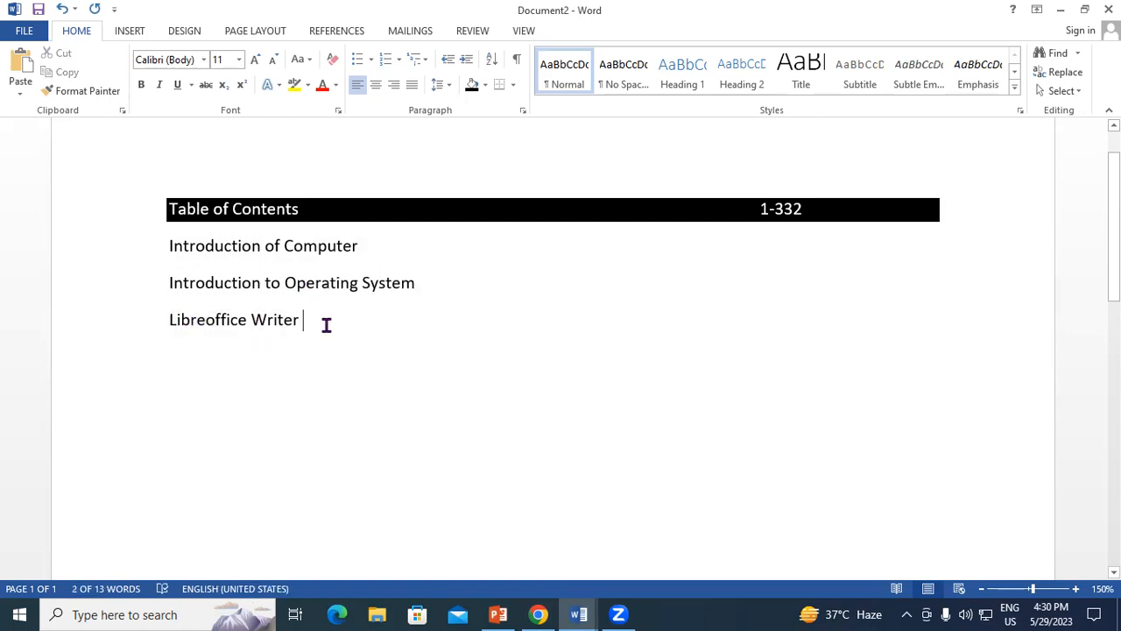
{"action": "left_click_drag", "start_coordinate": [167, 248], "coordinate": [310, 333]}
{"action": "left_click", "coordinate": [310, 333]}
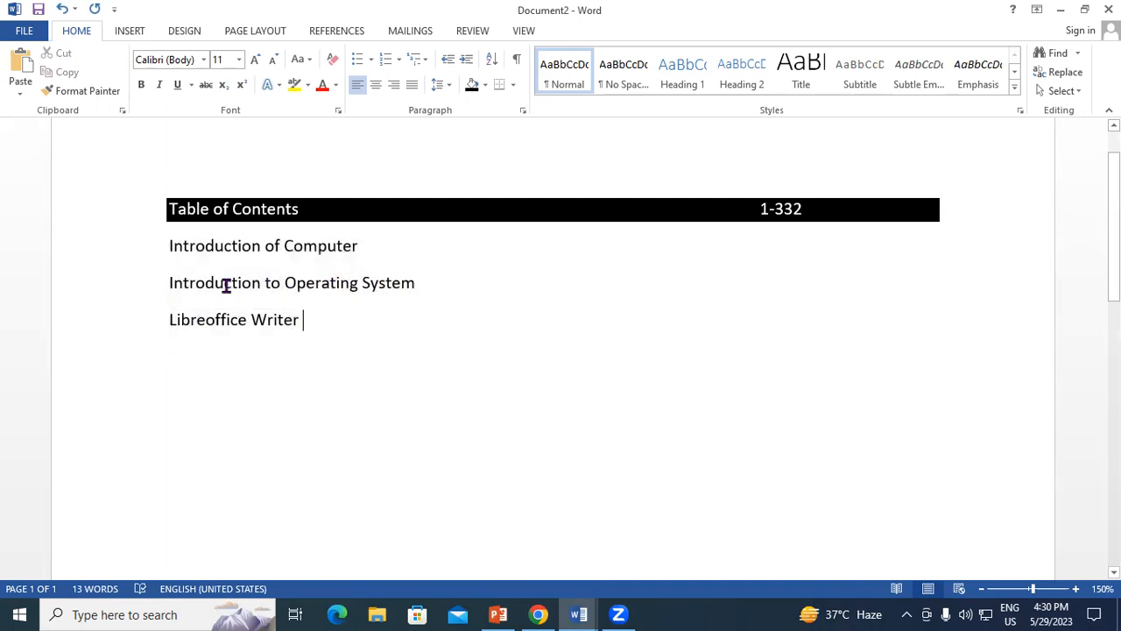
Turn the three entries into a numbered list in the 1., 2., 3. format and make them bold.
{"action": "left_click_drag", "start_coordinate": [173, 248], "coordinate": [345, 318]}
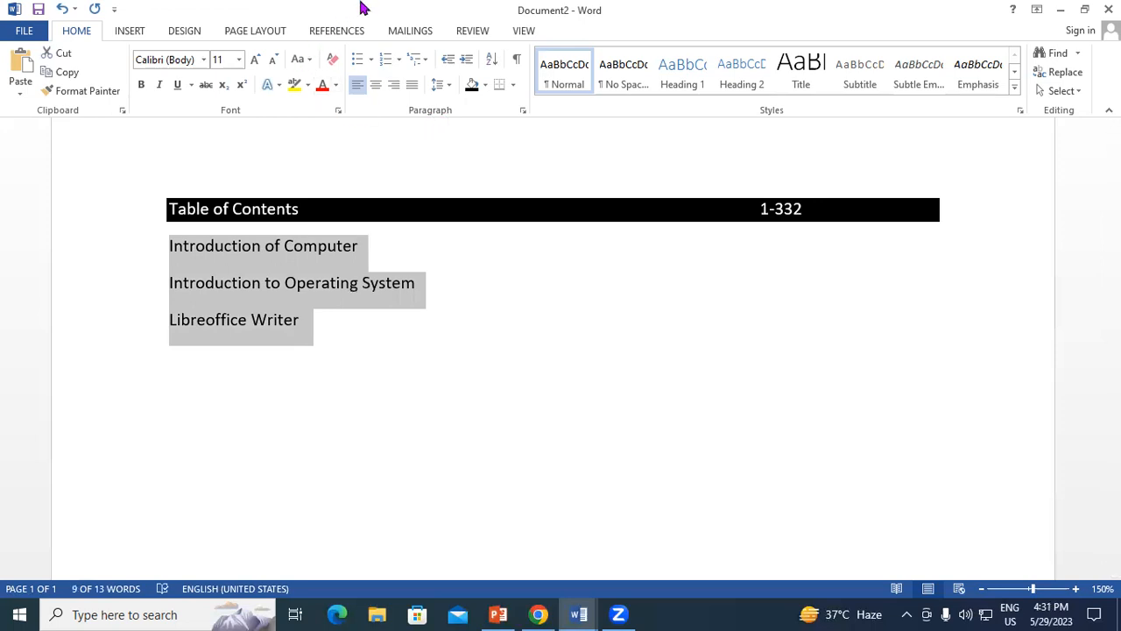
{"action": "left_click", "coordinate": [399, 59]}
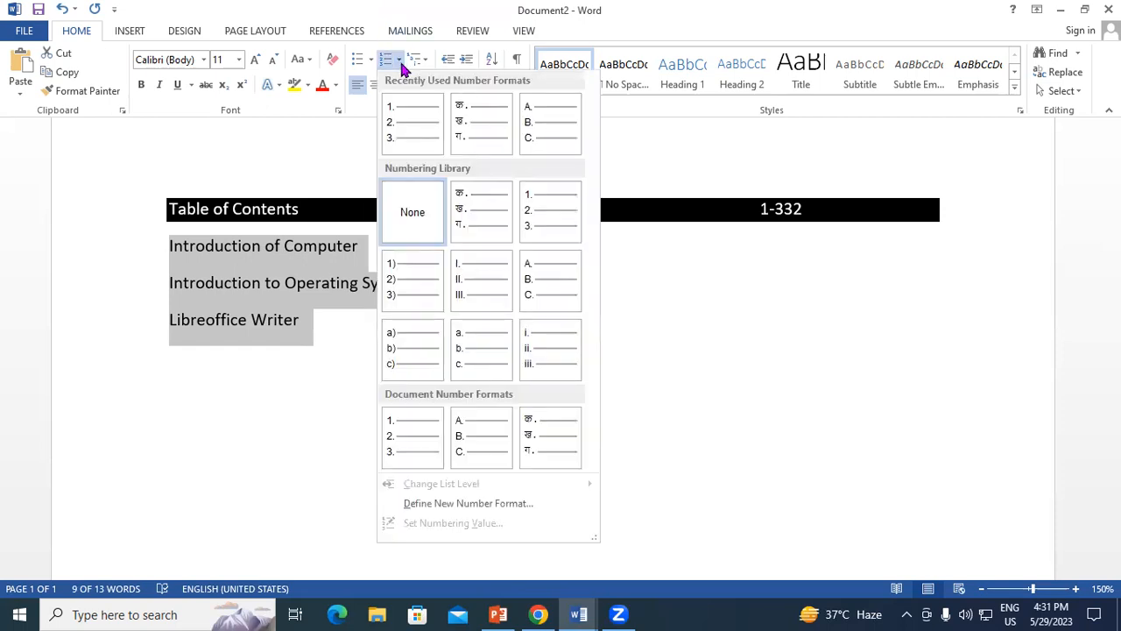
{"action": "left_click", "coordinate": [523, 196]}
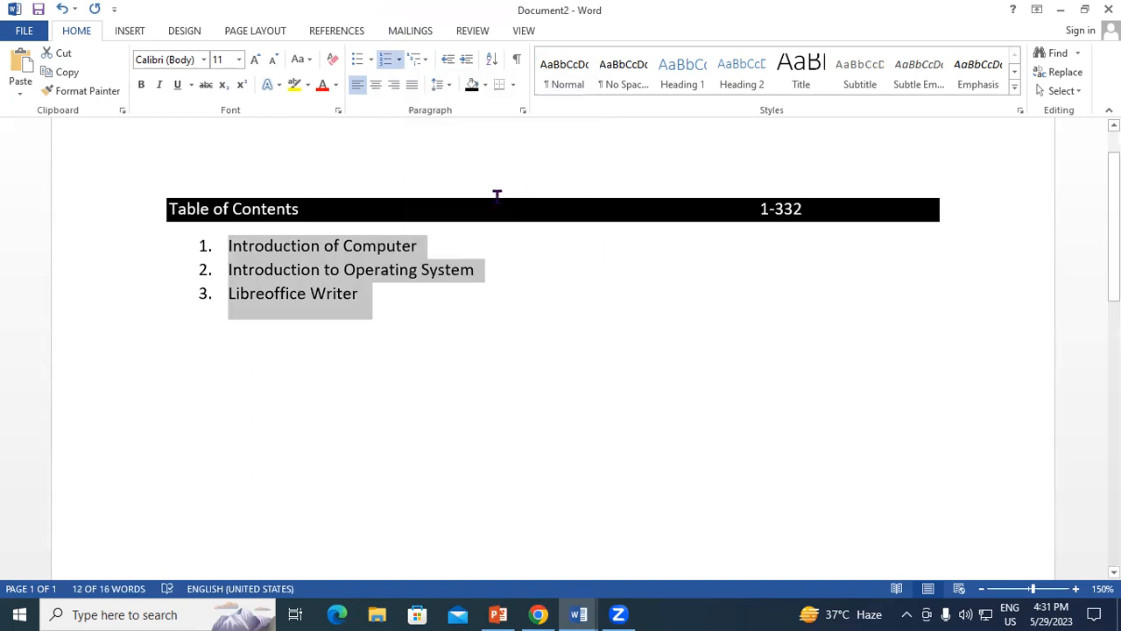
{"action": "left_click", "coordinate": [141, 85]}
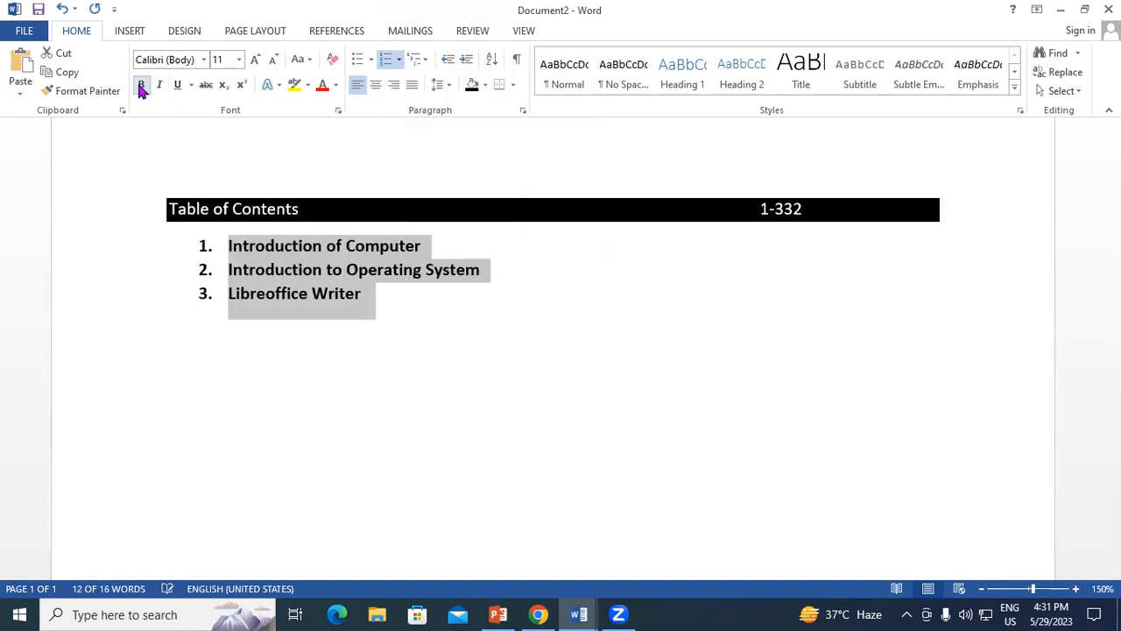
{"action": "left_click", "coordinate": [368, 298]}
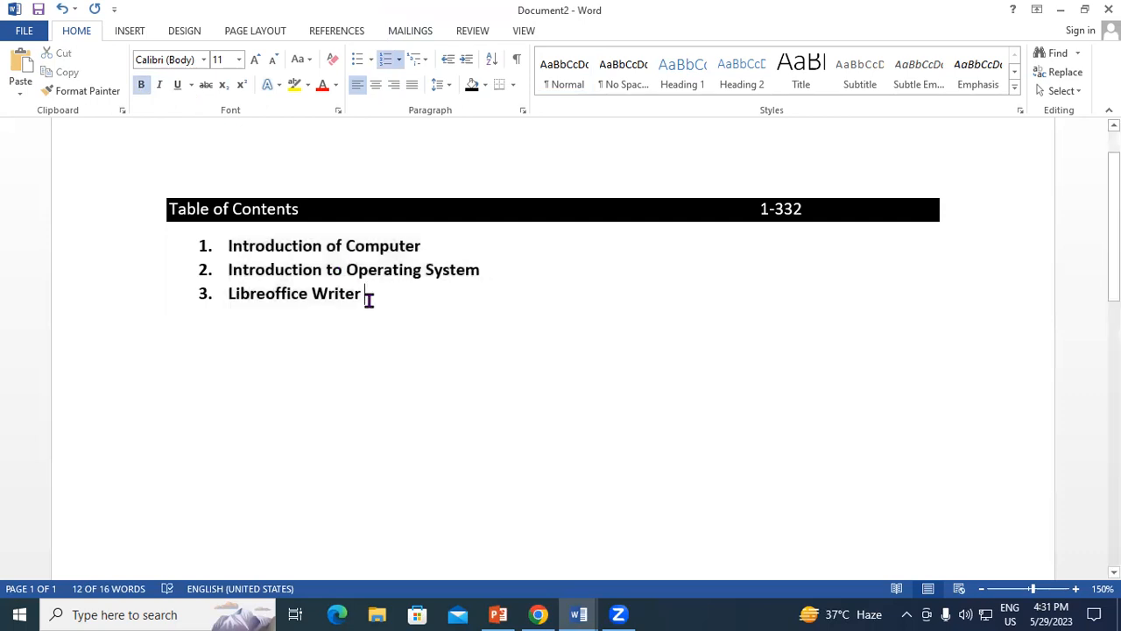
Apply the 1., 1.1., 1.1.1. multilevel list format to the three numbered entries.
{"action": "left_click", "coordinate": [424, 246]}
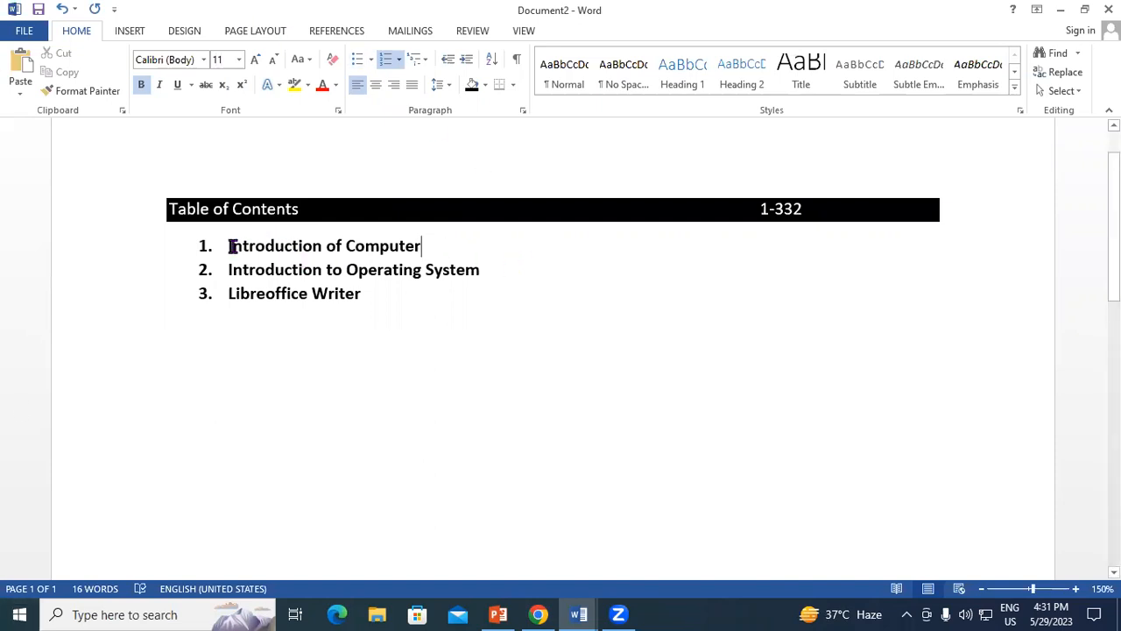
{"action": "left_click_drag", "start_coordinate": [251, 250], "coordinate": [393, 288]}
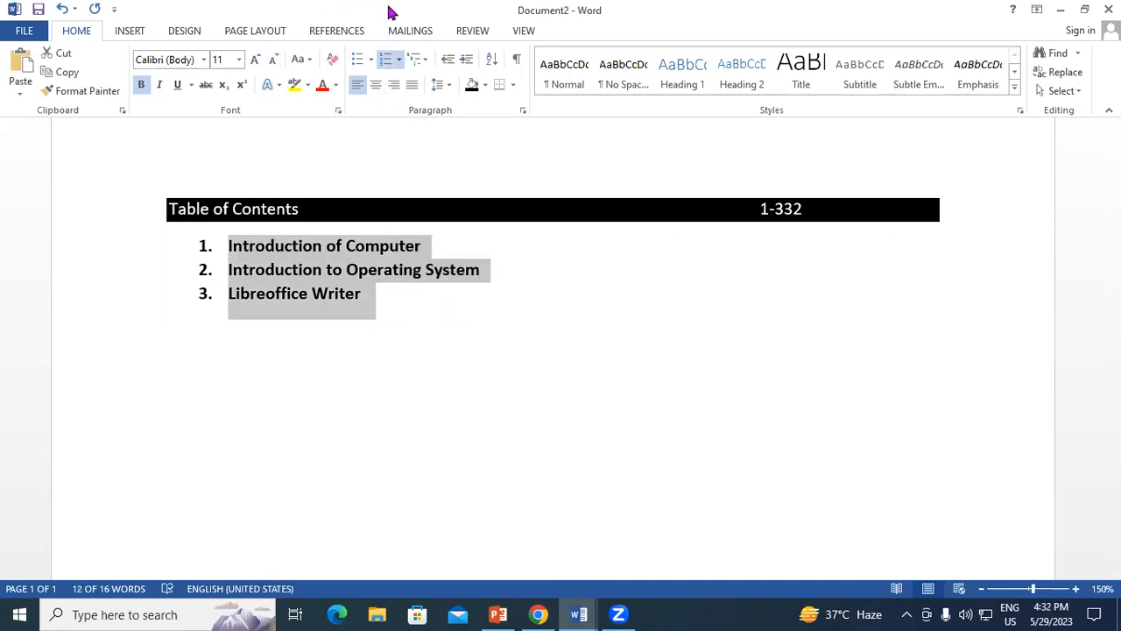
{"action": "left_click", "coordinate": [426, 61]}
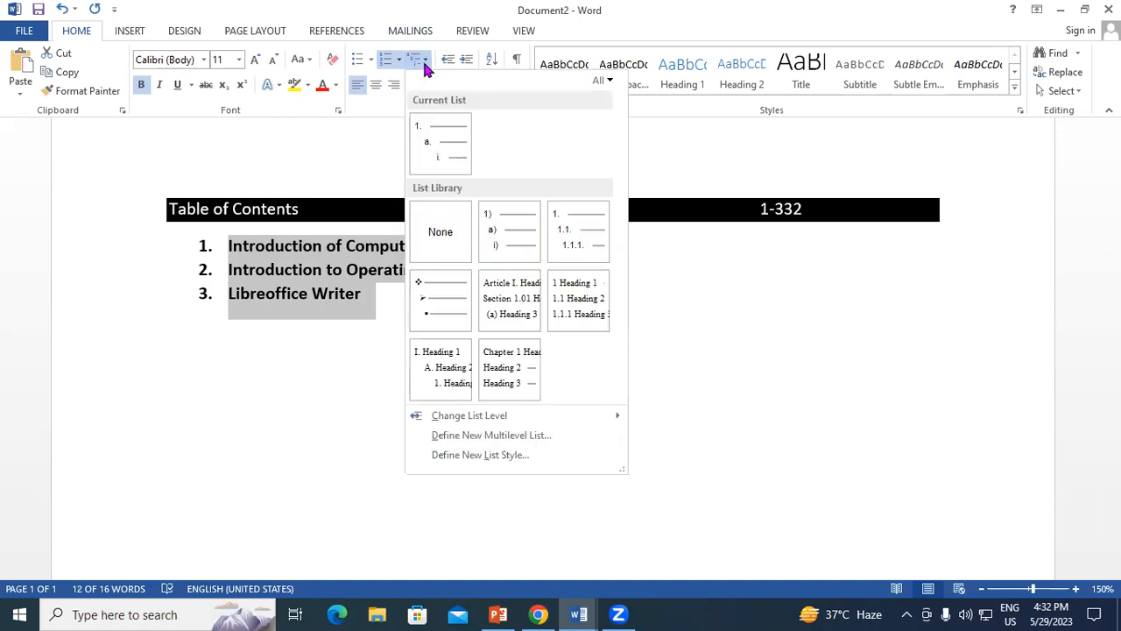
{"action": "mouse_move", "coordinate": [565, 219]}
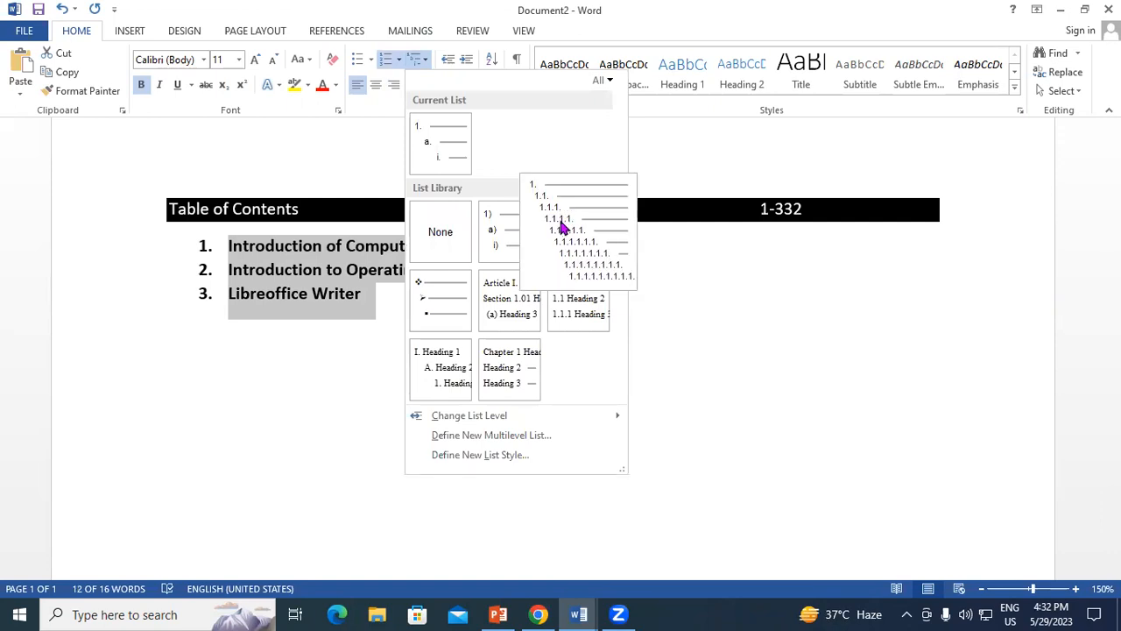
{"action": "left_click", "coordinate": [564, 228]}
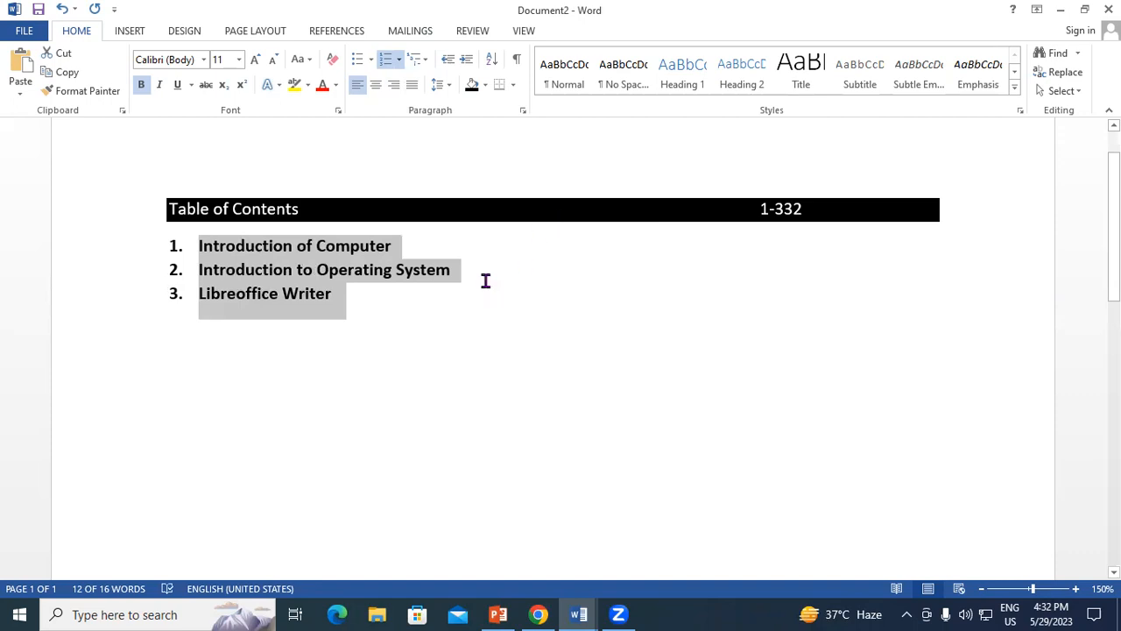
Add the second-level sub-entry "Objective" under "Introduction of Computer".
{"action": "left_click", "coordinate": [408, 254]}
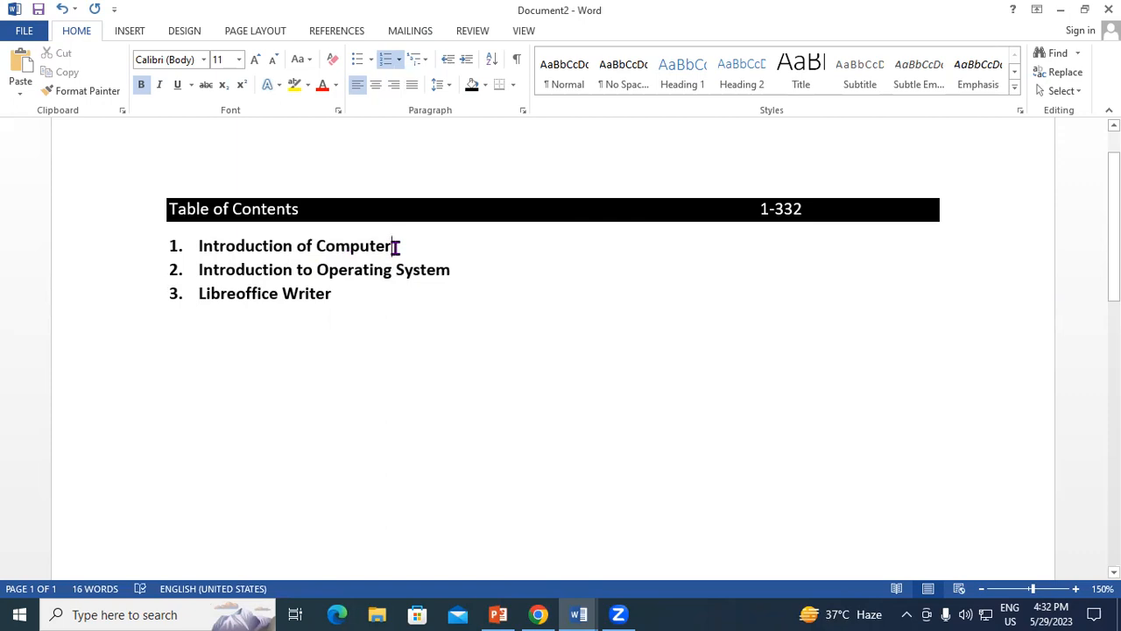
{"action": "key", "text": "Return"}
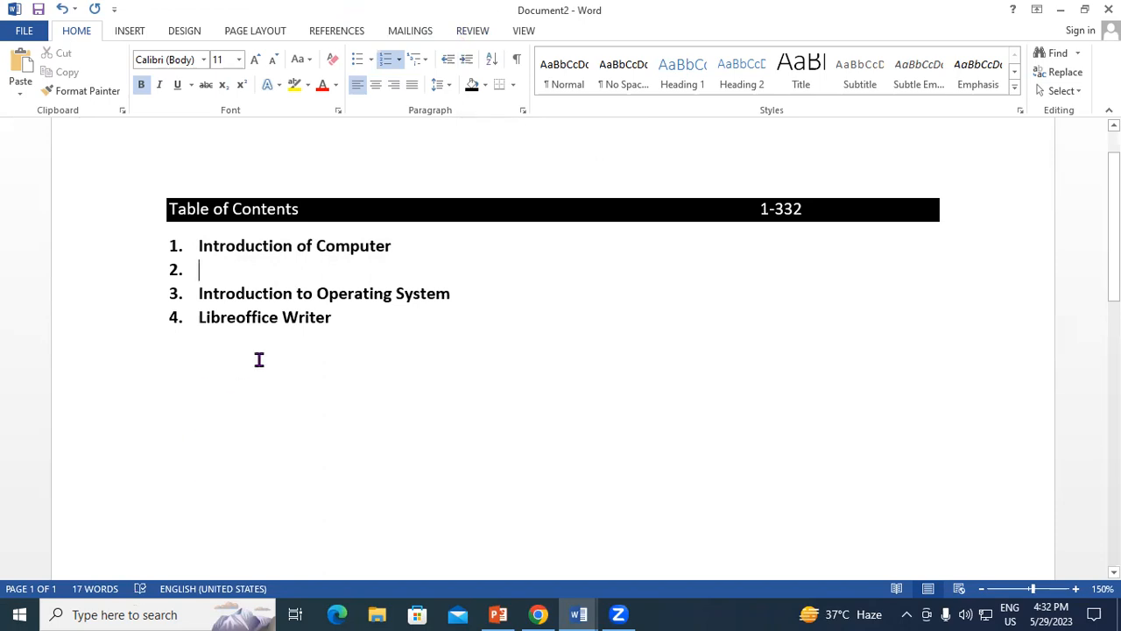
{"action": "key", "text": "Tab"}
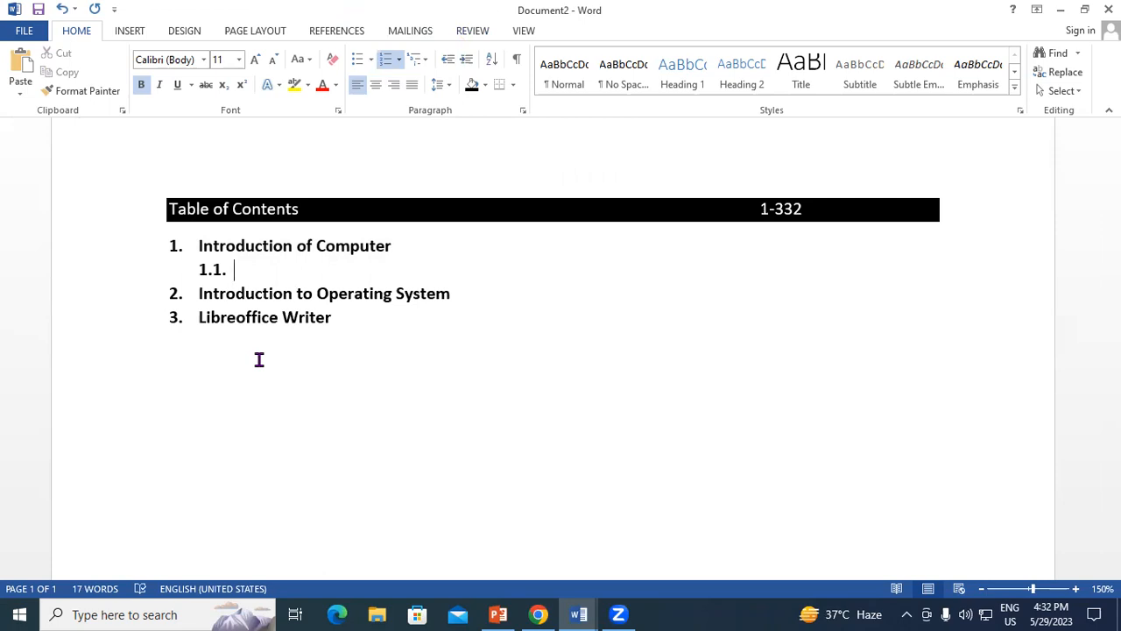
{"action": "type", "text": "Objective"}
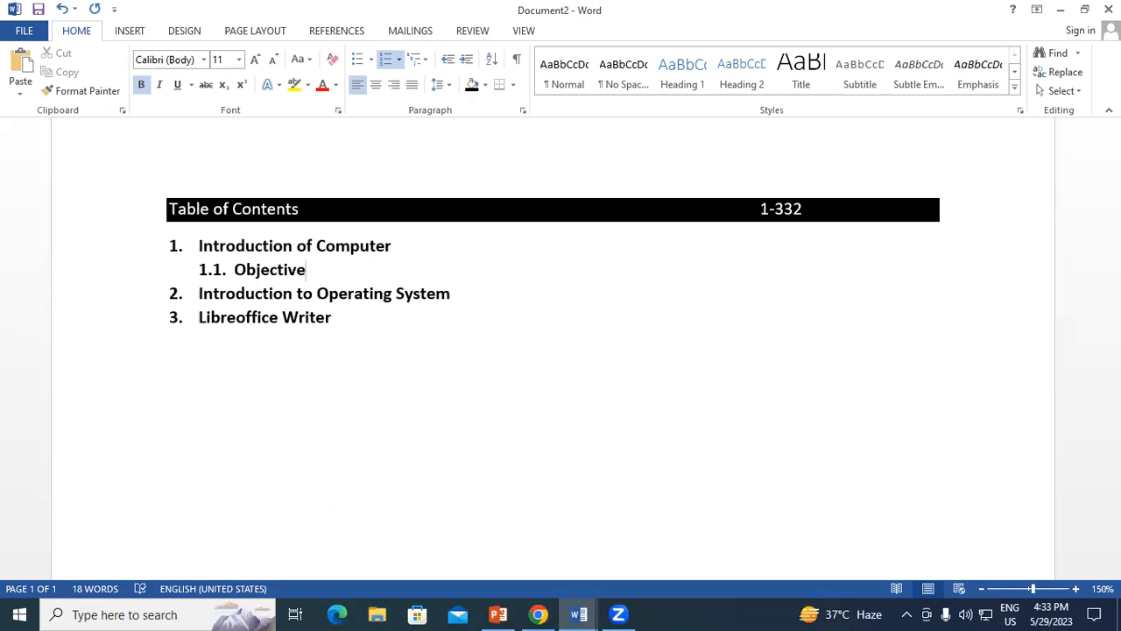
Add the second-level sub-entry "Computer and Latest IT Gadgets" below "Objective".
{"action": "key", "text": "Return"}
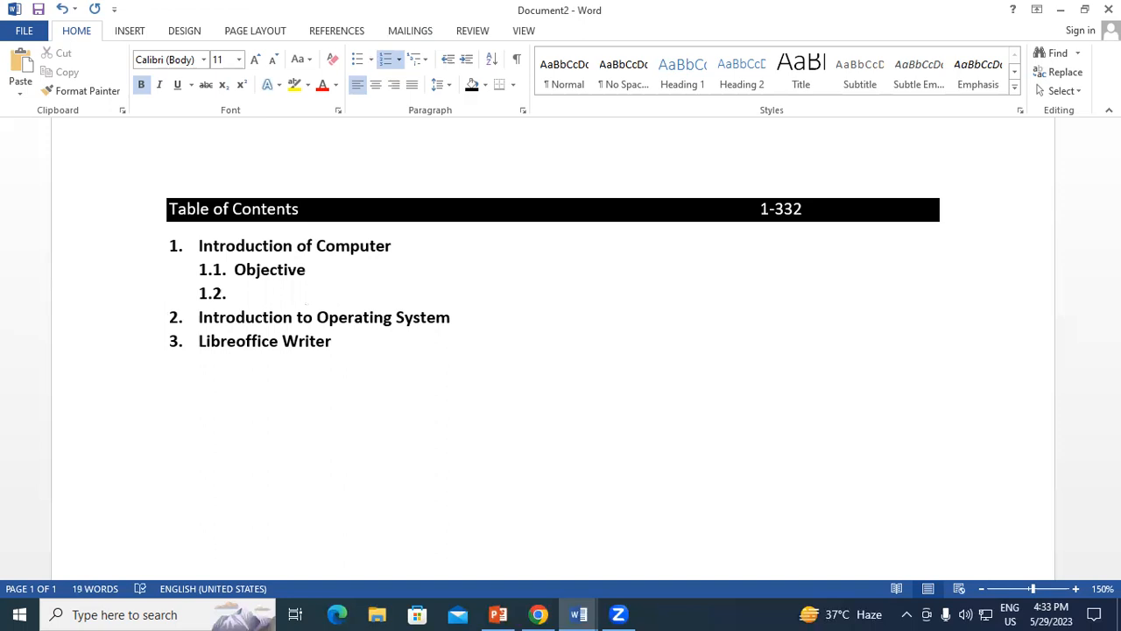
{"action": "type", "text": "Computer an"}
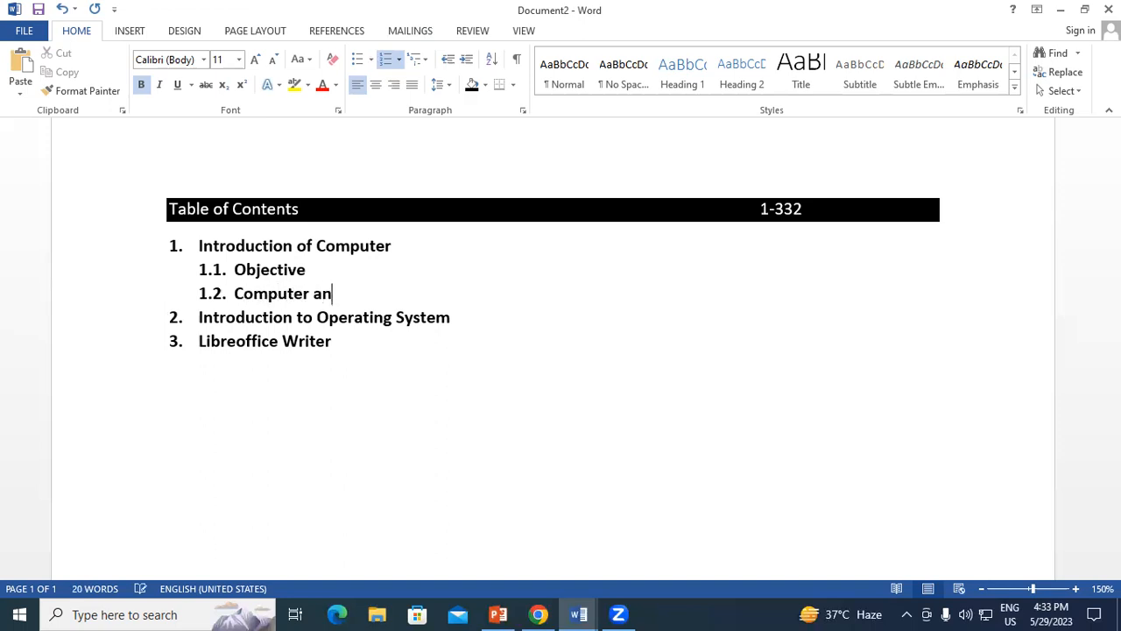
{"action": "type", "text": "d IT"}
{"action": "key", "text": "BackSpace"}
{"action": "key", "text": "BackSpace"}
{"action": "type", "text": "Latest IT gad"}
{"action": "key", "text": "BackSpace"}
{"action": "key", "text": "BackSpace"}
{"action": "key", "text": "BackSpace"}
{"action": "type", "text": "Gadgets"}
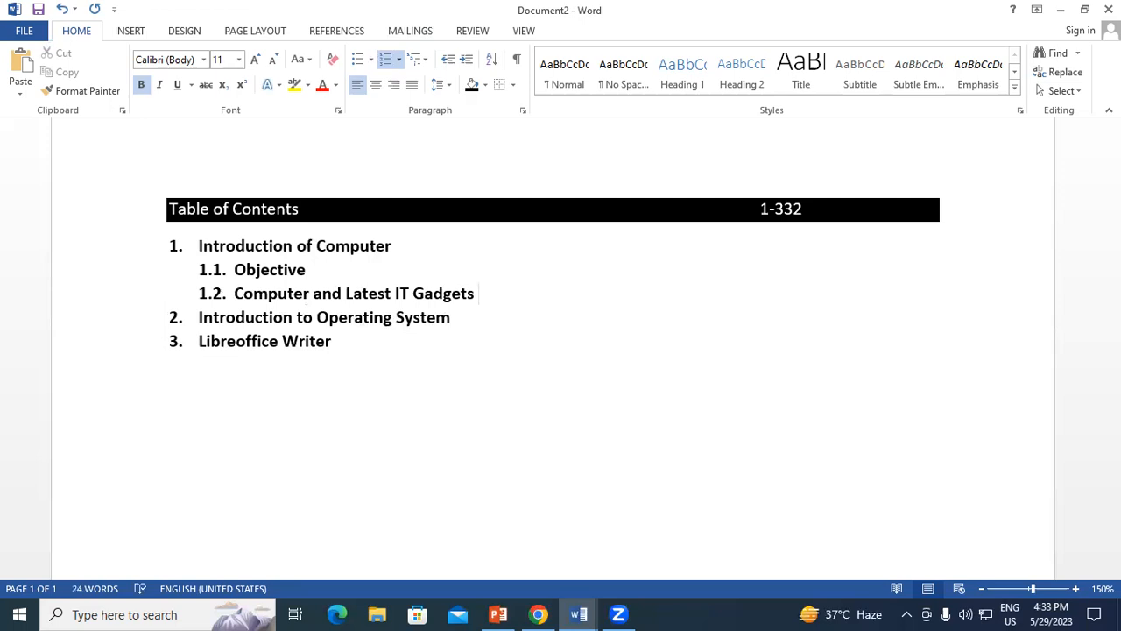
Add the second-level sub-entry "Basic of Hardware and Software" below "Computer and Latest IT Gadgets".
{"action": "key", "text": "Return"}
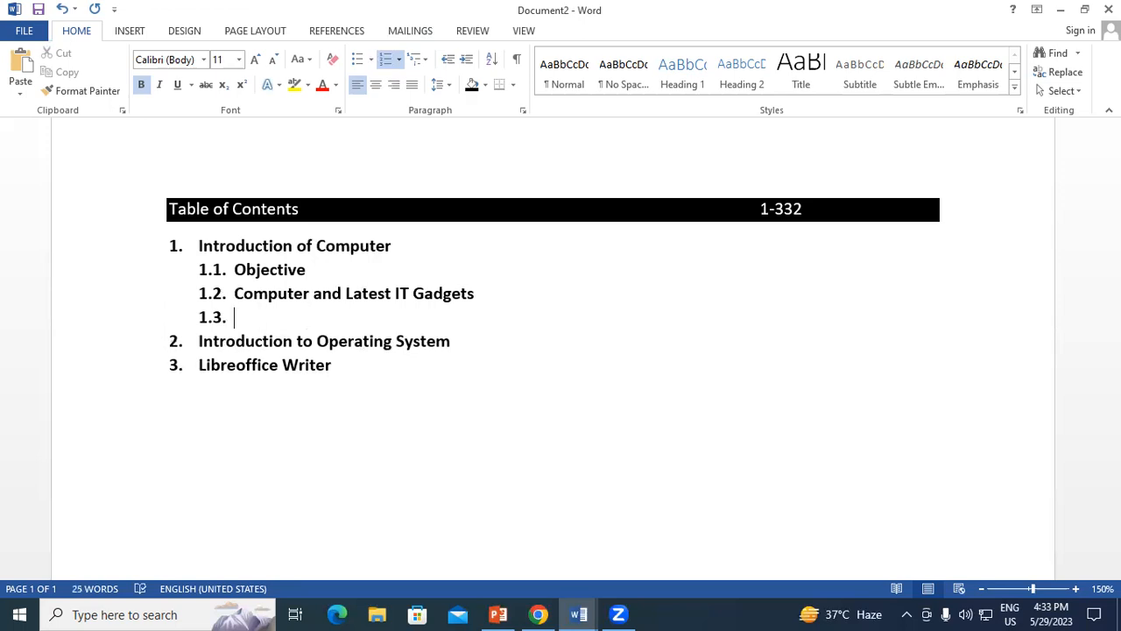
{"action": "type", "text": "Basic of Hardware and Sot"}
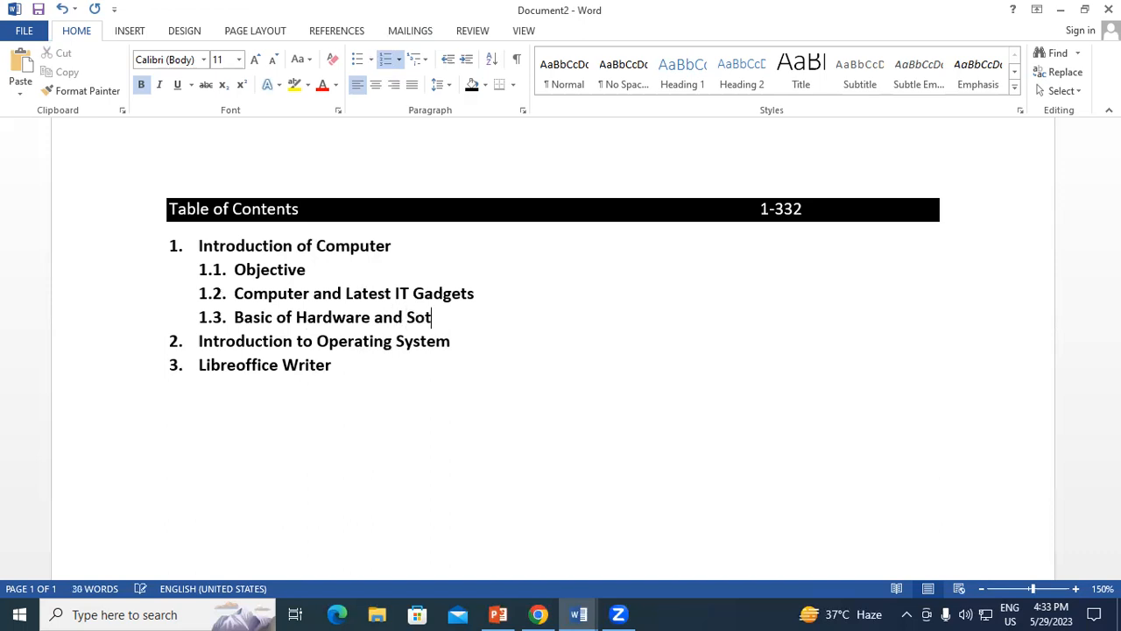
{"action": "type", "text": "tware"}
Insert a third-level entry "Objective" under the 1.1 "Objective" sub-entry.
{"action": "left_click", "coordinate": [308, 269]}
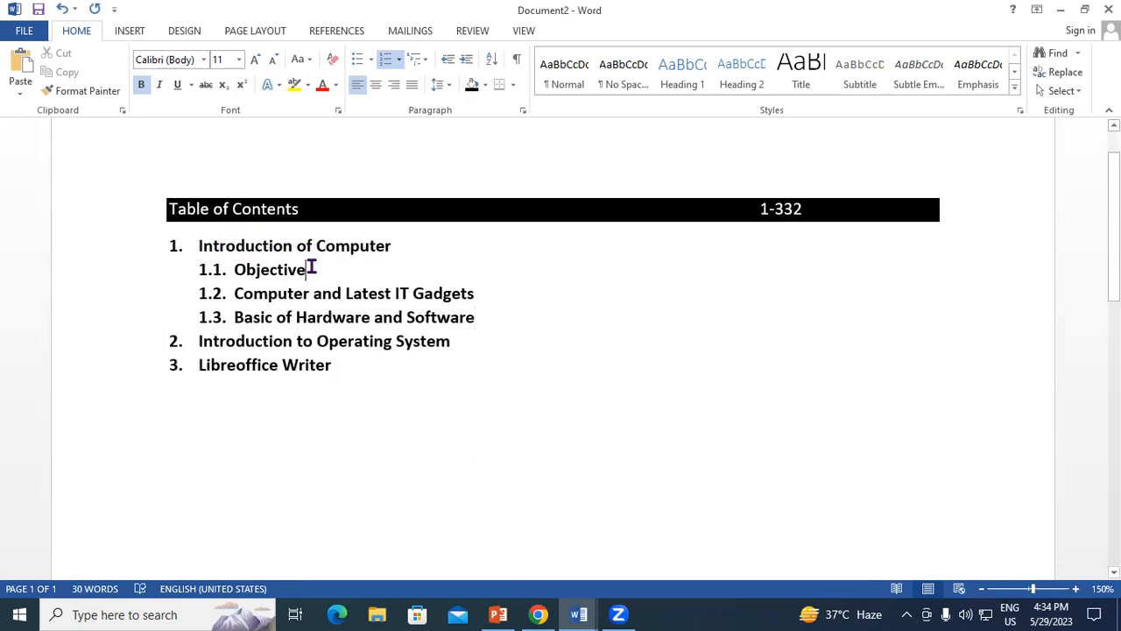
{"action": "key", "text": "Return"}
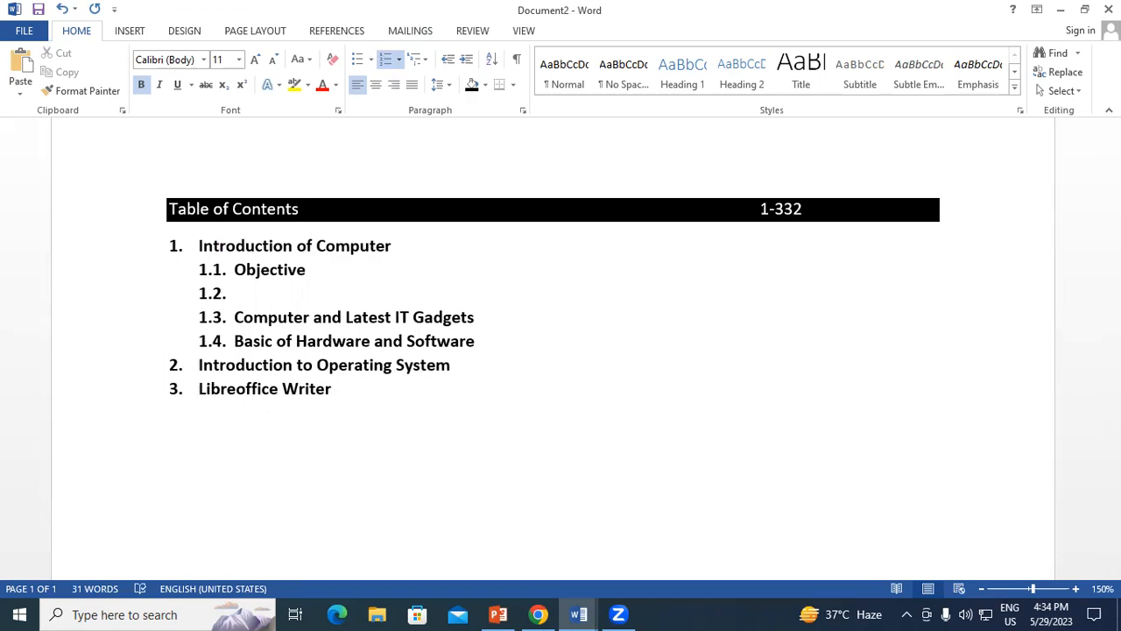
{"action": "key", "text": "Tab"}
{"action": "type", "text": "O"}
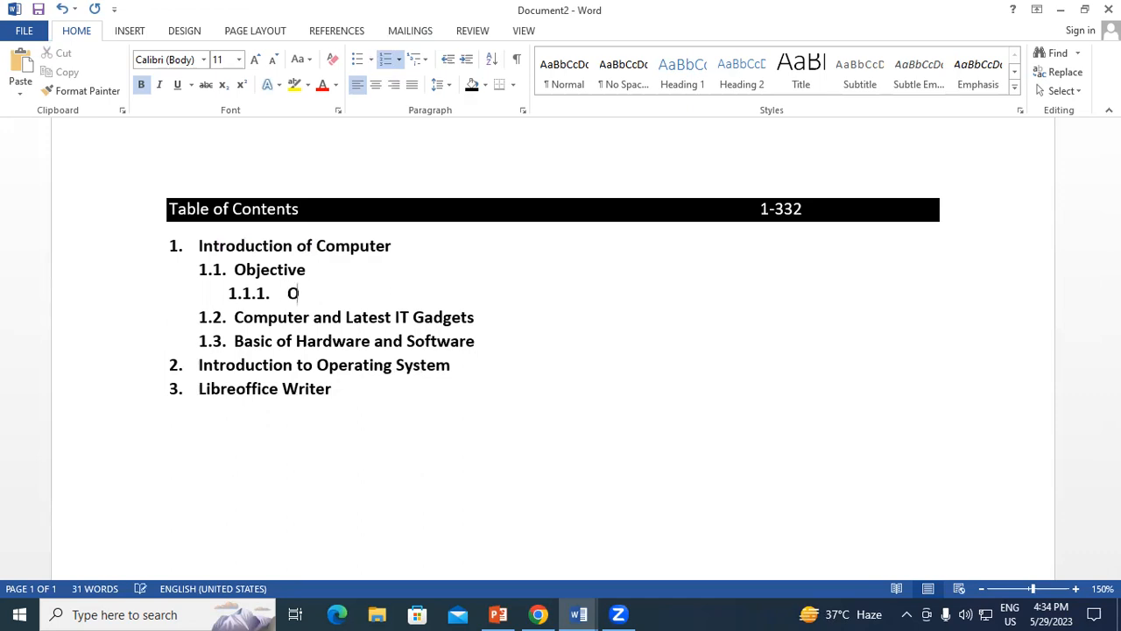
{"action": "type", "text": "bjective"}
Add a second third-level entry "Limitations" below the third-level "Objective" under 1.1.
{"action": "key", "text": "Return"}
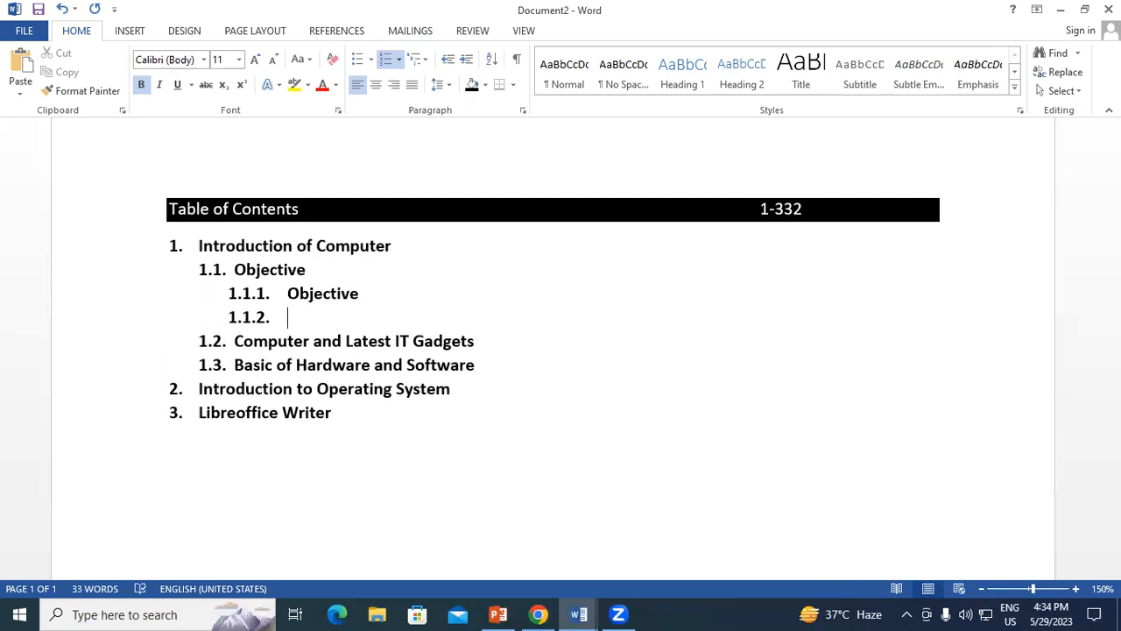
{"action": "type", "text": "Limitations"}
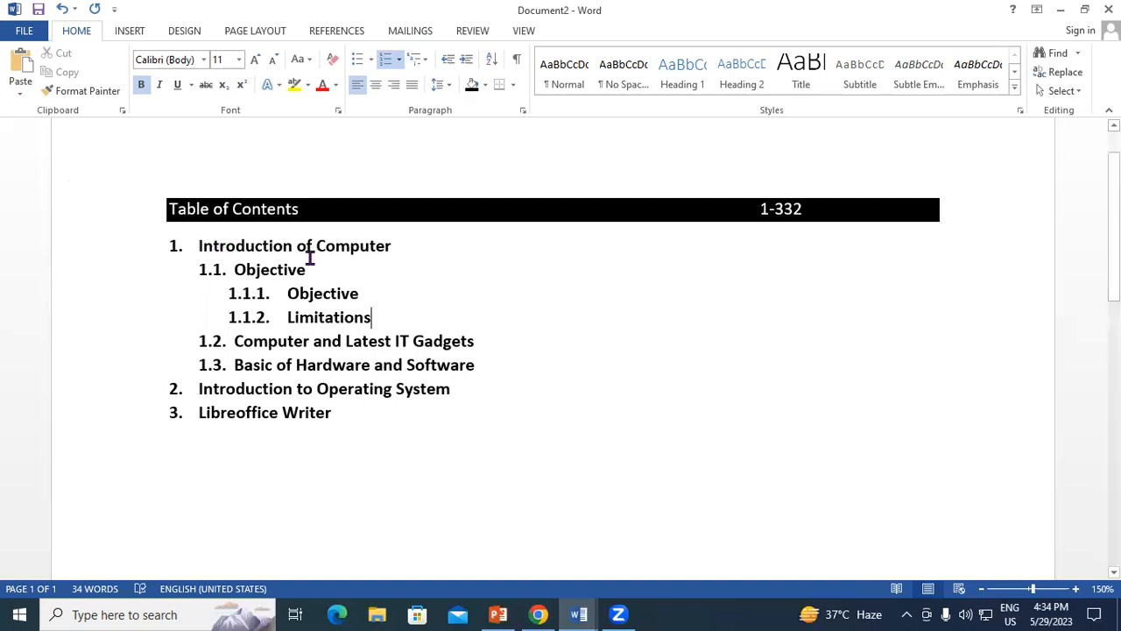
Reduce entry 1.1 and its two third-level entries to font size 10, and remove bold from the third-level ones.
{"action": "left_click_drag", "start_coordinate": [235, 270], "coordinate": [316, 270]}
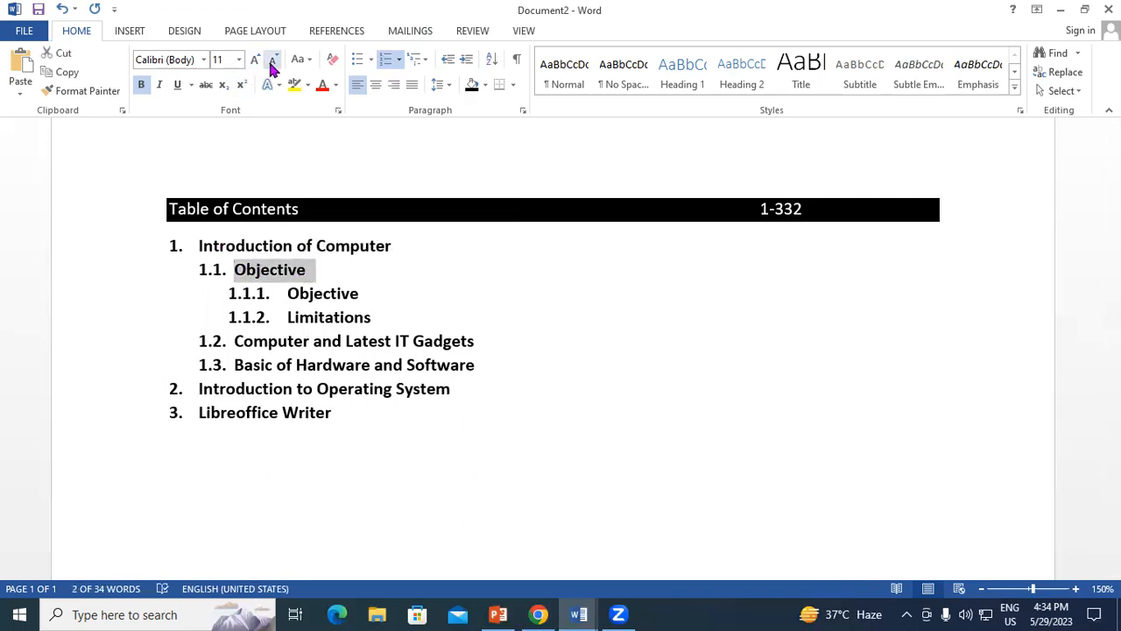
{"action": "left_click", "coordinate": [271, 66]}
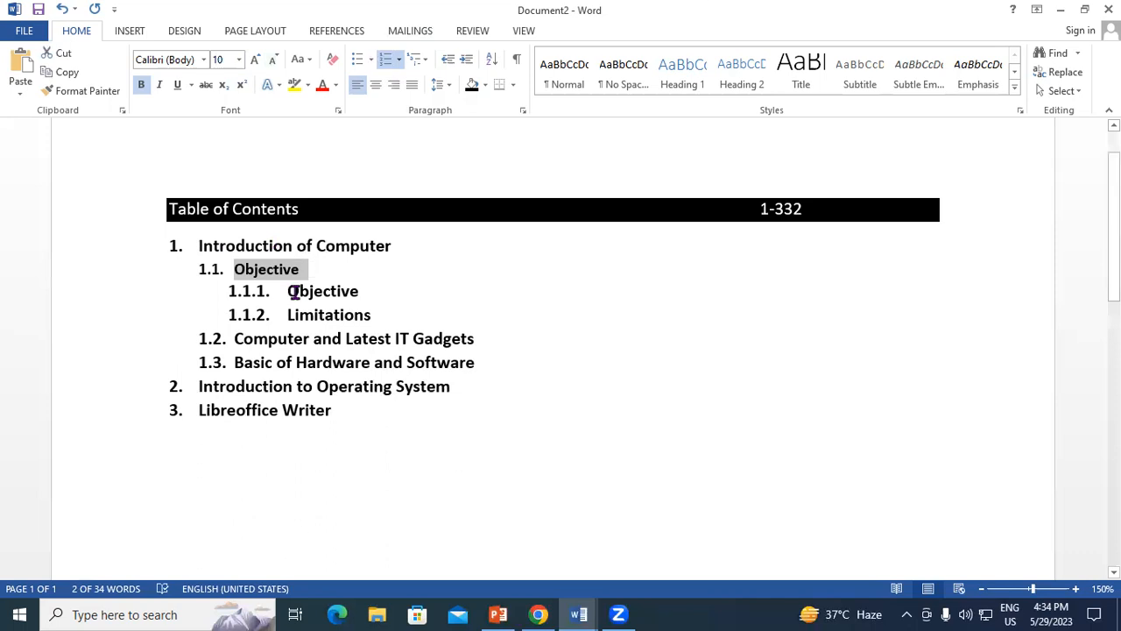
{"action": "left_click_drag", "start_coordinate": [289, 292], "coordinate": [368, 309]}
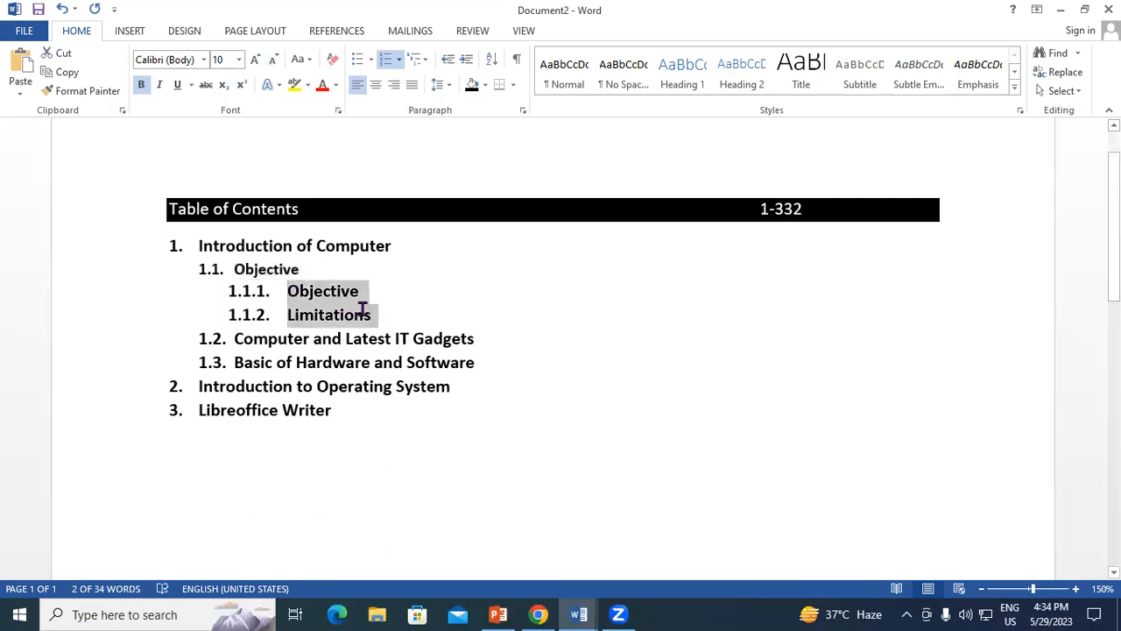
{"action": "left_click", "coordinate": [278, 65]}
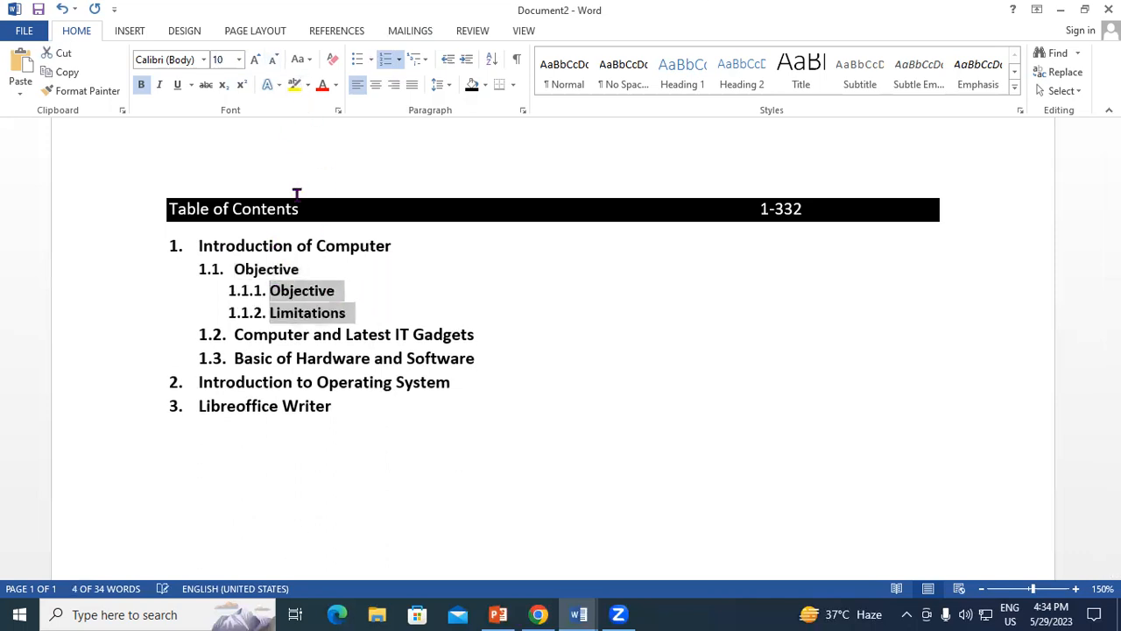
{"action": "left_click", "coordinate": [142, 87]}
Insert an empty third-level entry under "Computer and Latest IT Gadgets".
{"action": "left_click", "coordinate": [476, 334]}
{"action": "scroll", "coordinate": [375, 383], "scroll_direction": "down", "scroll_amount": 1}
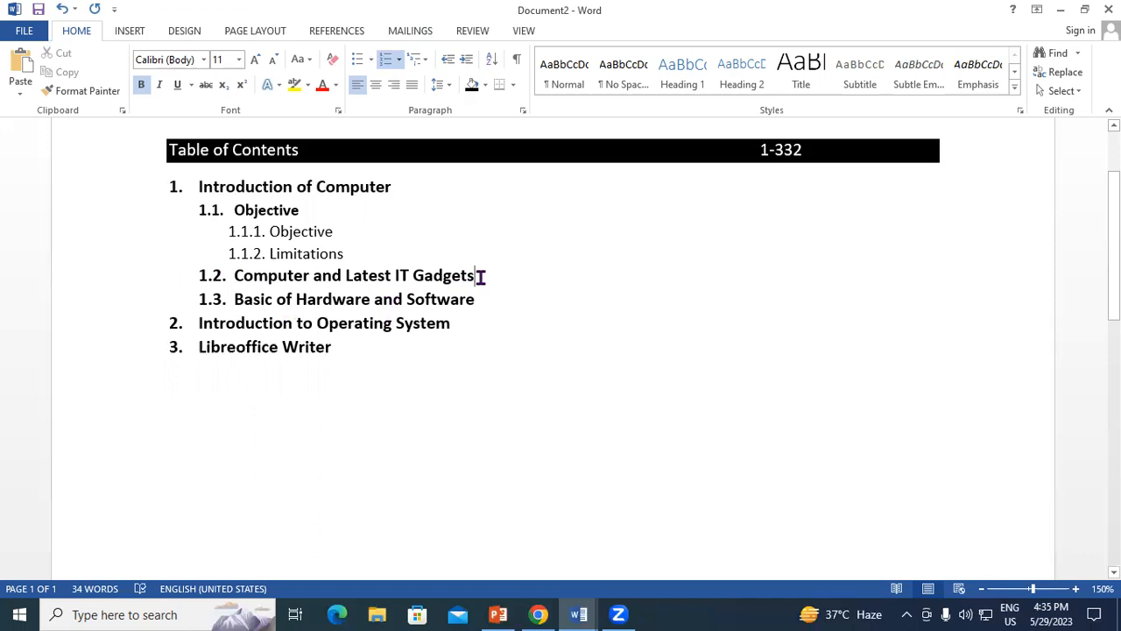
{"action": "key", "text": "Return"}
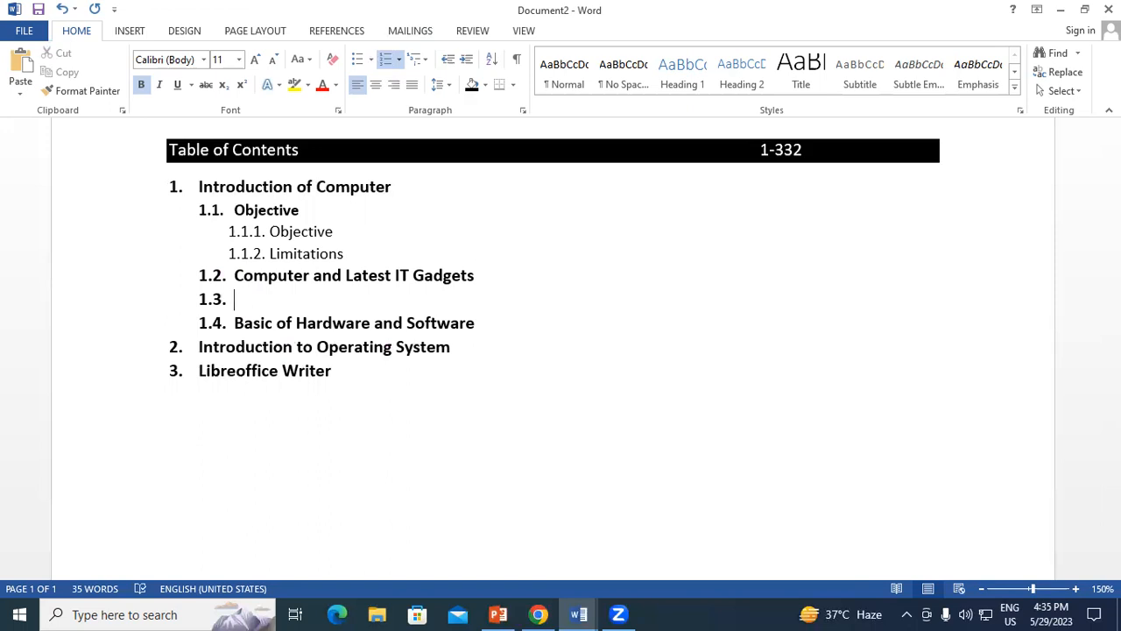
{"action": "key", "text": "Tab"}
Add the page range 1-43, tabbed toward the right margin, to the "Introduction of Computer" line.
{"action": "left_click", "coordinate": [403, 187]}
{"action": "key", "text": "Tab"}
{"action": "key", "text": "Tab"}
{"action": "key", "text": "Tab"}
{"action": "key", "text": "Tab"}
{"action": "key", "text": "Tab"}
{"action": "key", "text": "Tab"}
{"action": "key", "text": "Tab"}
{"action": "key", "text": "Tab"}
{"action": "type", "text": "1-43"}
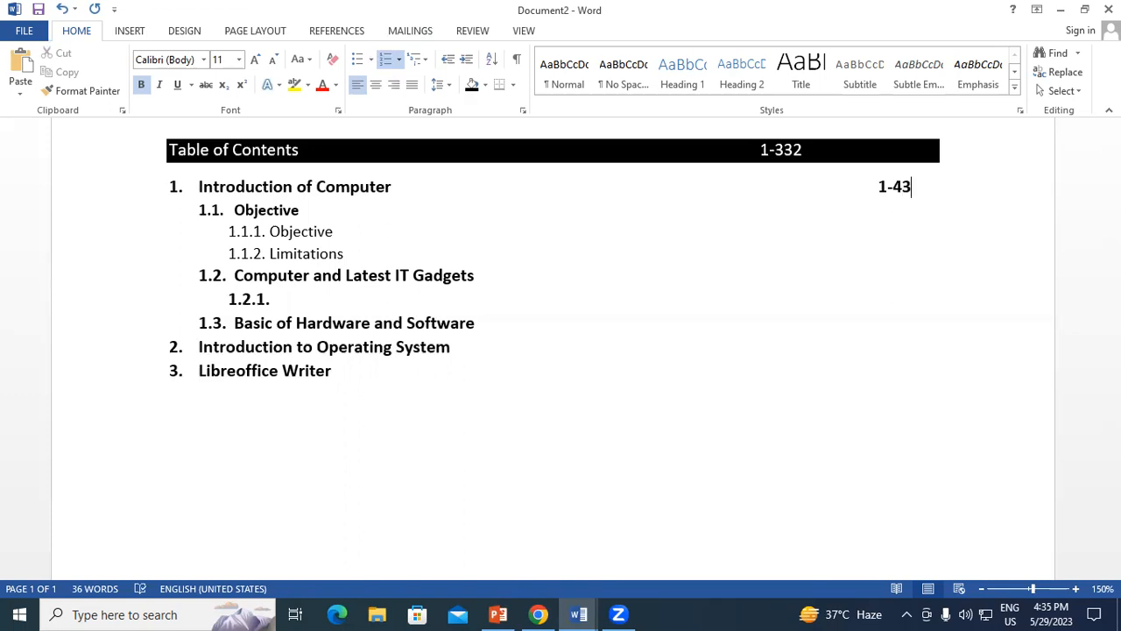
Add the page range 44-72 to the "Introduction to Operating System" line, aligned with the page range above.
{"action": "left_click", "coordinate": [461, 347]}
{"action": "key", "text": "Tab"}
{"action": "key", "text": "Tab"}
{"action": "key", "text": "Tab"}
{"action": "key", "text": "Tab"}
{"action": "key", "text": "Tab"}
{"action": "key", "text": "Tab"}
Add the page range 63-106 to the "Libreoffice Writer" line, aligned with the page ranges above.
{"action": "key", "text": "Tab"}
{"action": "type", "text": "44+"}
{"action": "key", "text": "BackSpace"}
{"action": "type", "text": "-72"}
{"action": "left_click", "coordinate": [341, 371]}
{"action": "key", "text": "Tab"}
{"action": "key", "text": "Tab"}
{"action": "key", "text": "Tab"}
{"action": "key", "text": "Tab"}
{"action": "key", "text": "Tab"}
{"action": "key", "text": "Tab"}
{"action": "key", "text": "Tab"}
{"action": "key", "text": "Tab"}
{"action": "key", "text": "Tab"}
{"action": "key", "text": "Tab"}
{"action": "key", "text": "Tab"}
{"action": "key", "text": "Tab"}
{"action": "type", "text": "63-106"}
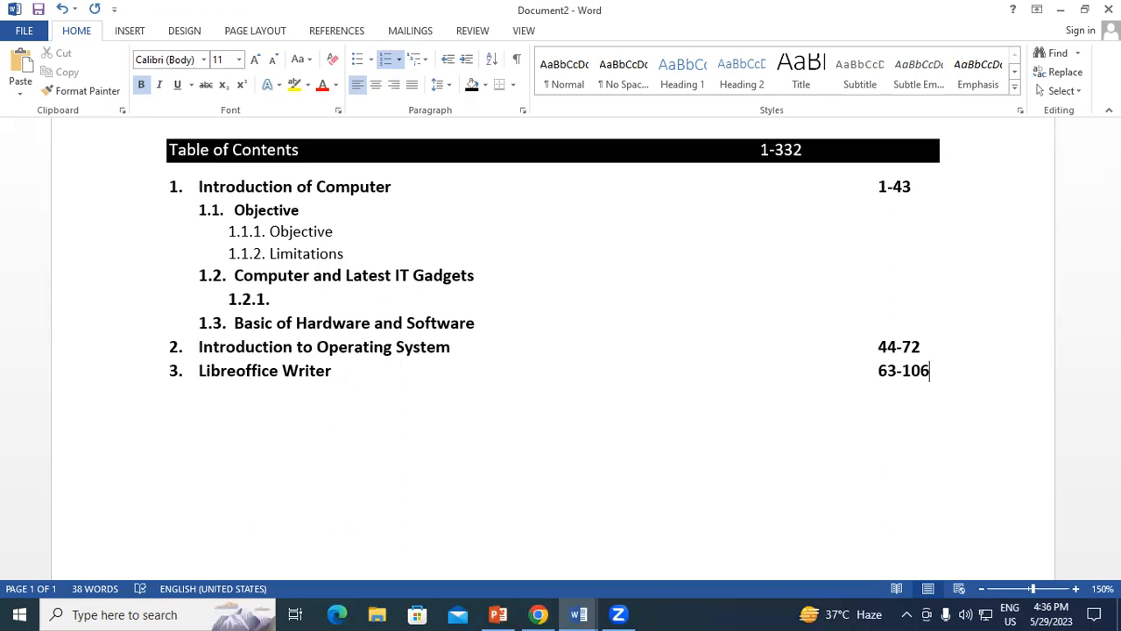
Change the start page of the "Libreoffice Writer" range to 73 and add an unnumbered blank line below it.
{"action": "left_click_drag", "start_coordinate": [891, 371], "coordinate": [879, 373]}
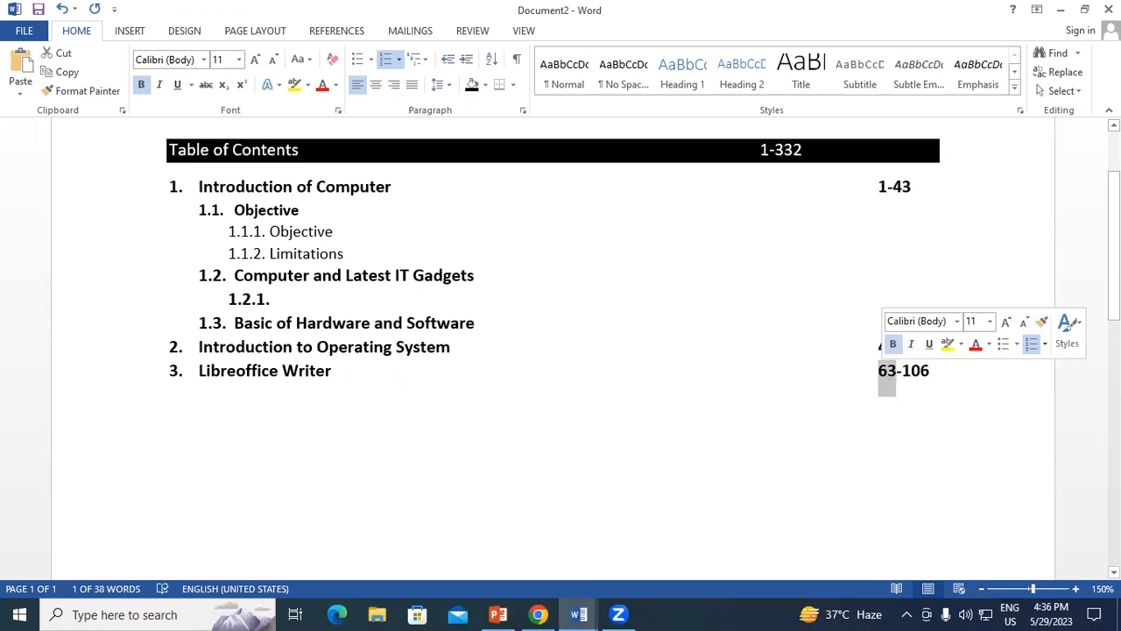
{"action": "type", "text": "7"}
{"action": "left_click", "coordinate": [938, 377]}
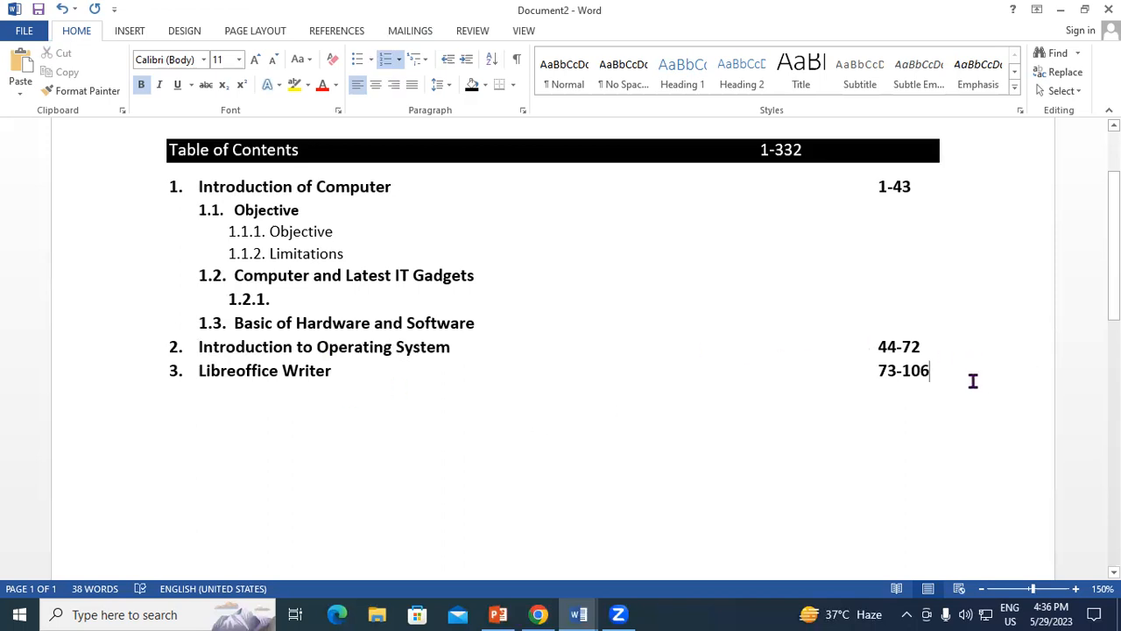
{"action": "key", "text": "Return"}
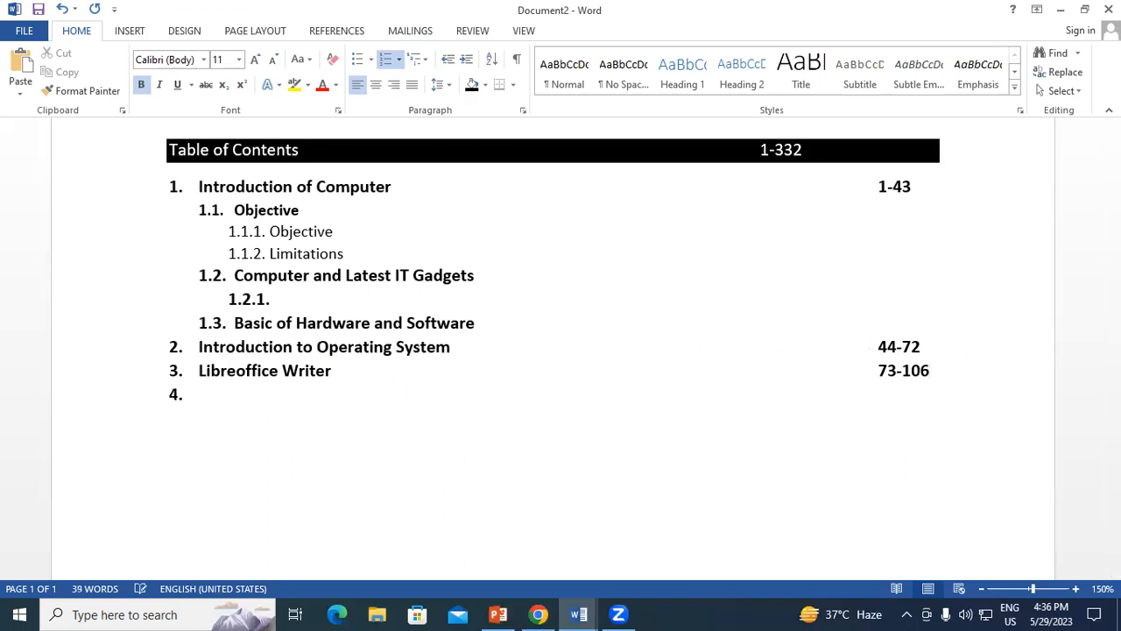
{"action": "key", "text": "BackSpace"}
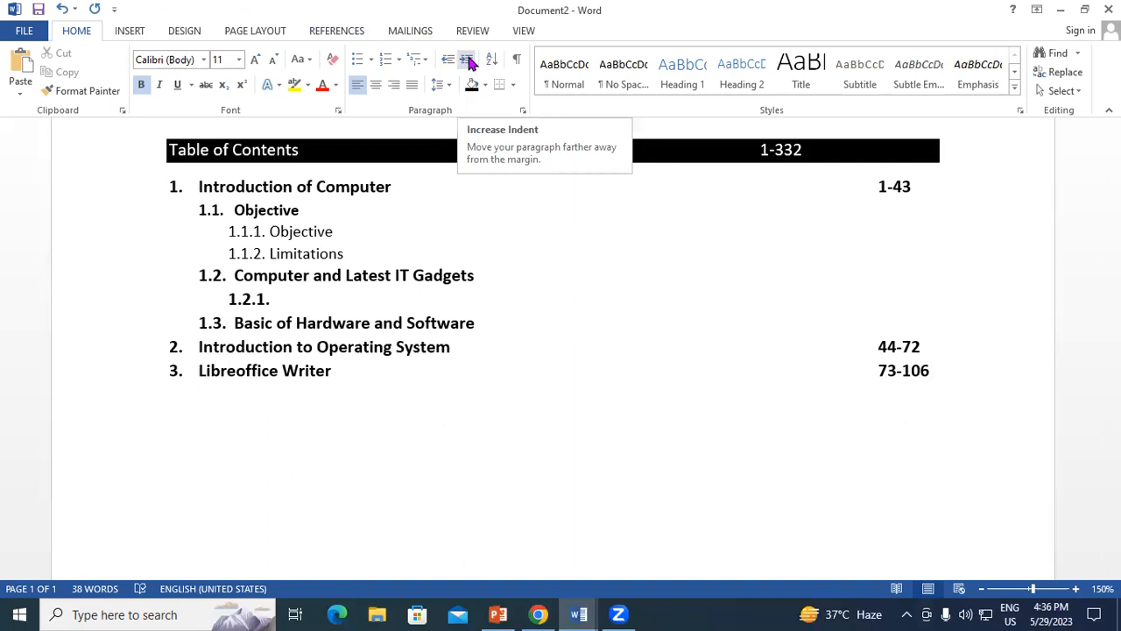
Increase the indent of entries 1.1.1 "Objective" and 1.1.2 "Limitations" by one level, and decrease it again.
{"action": "left_click", "coordinate": [281, 233]}
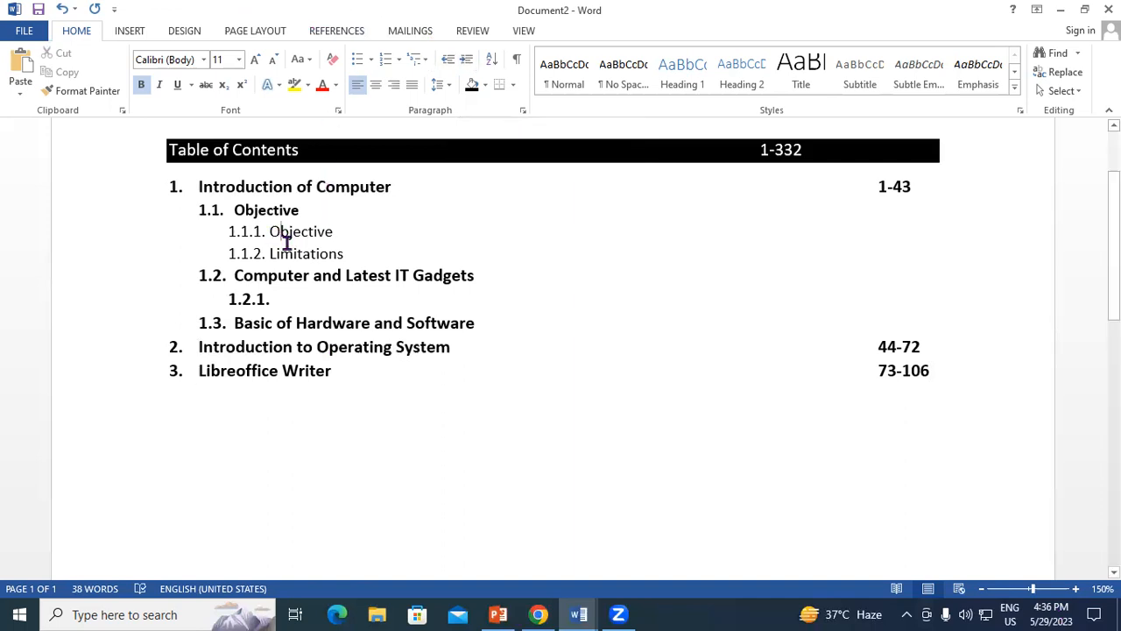
{"action": "left_click_drag", "start_coordinate": [286, 242], "coordinate": [346, 256]}
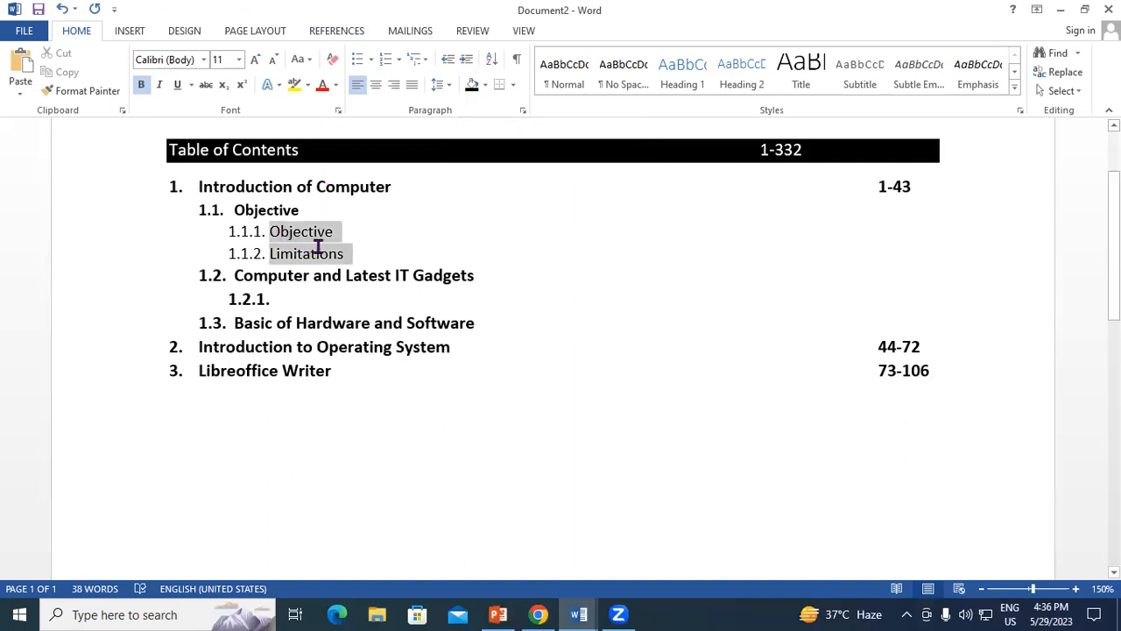
{"action": "left_click", "coordinate": [467, 62]}
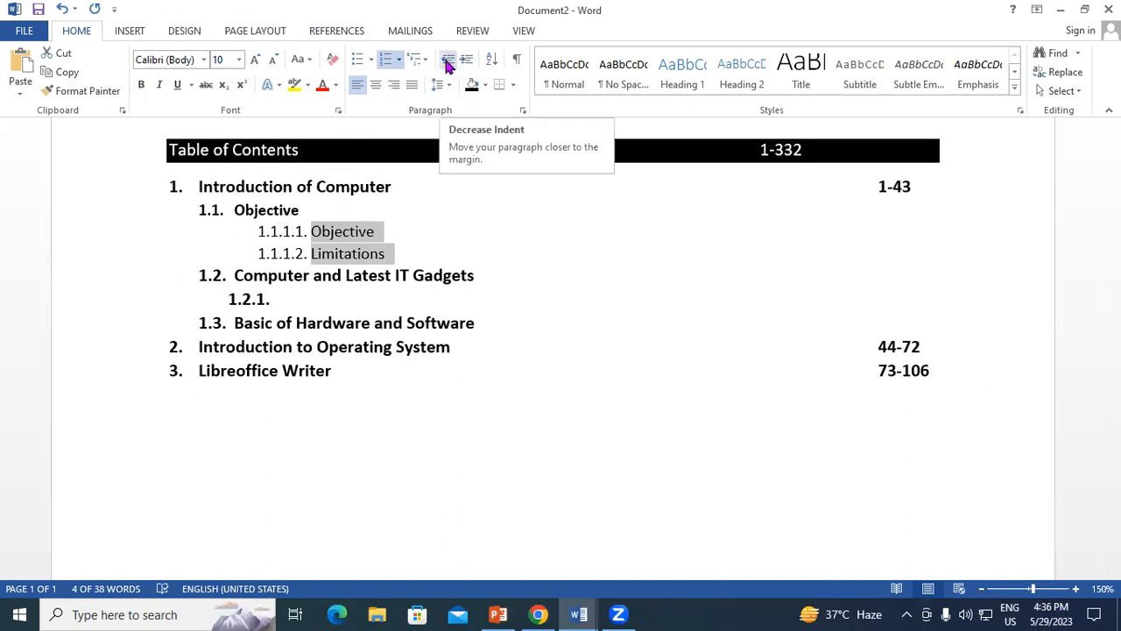
{"action": "left_click", "coordinate": [447, 63]}
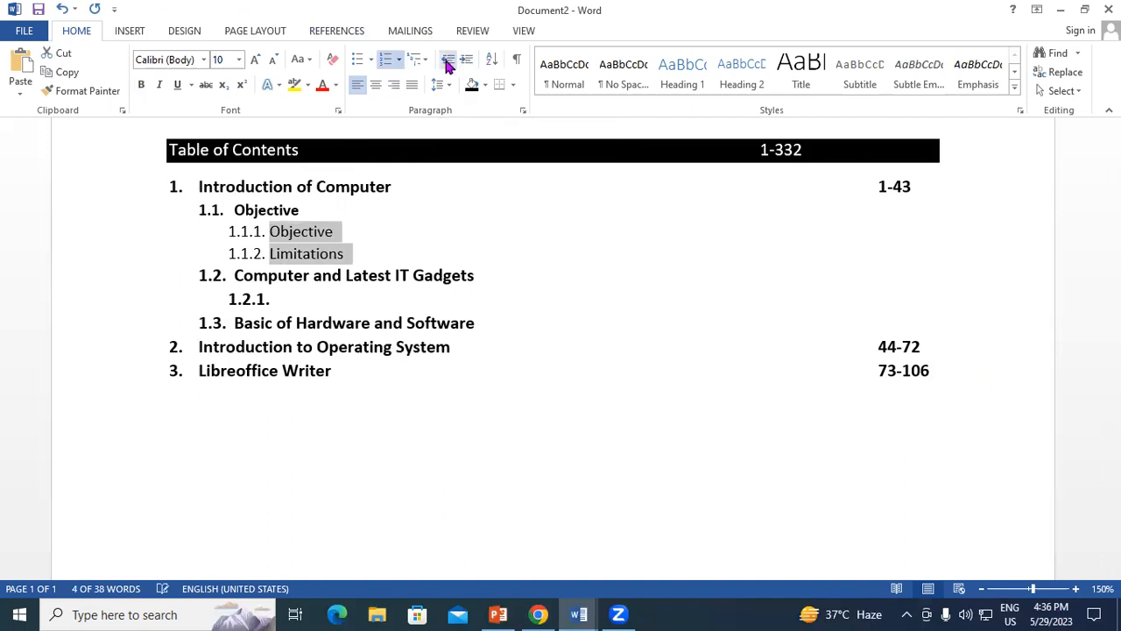
{"action": "left_click", "coordinate": [364, 260]}
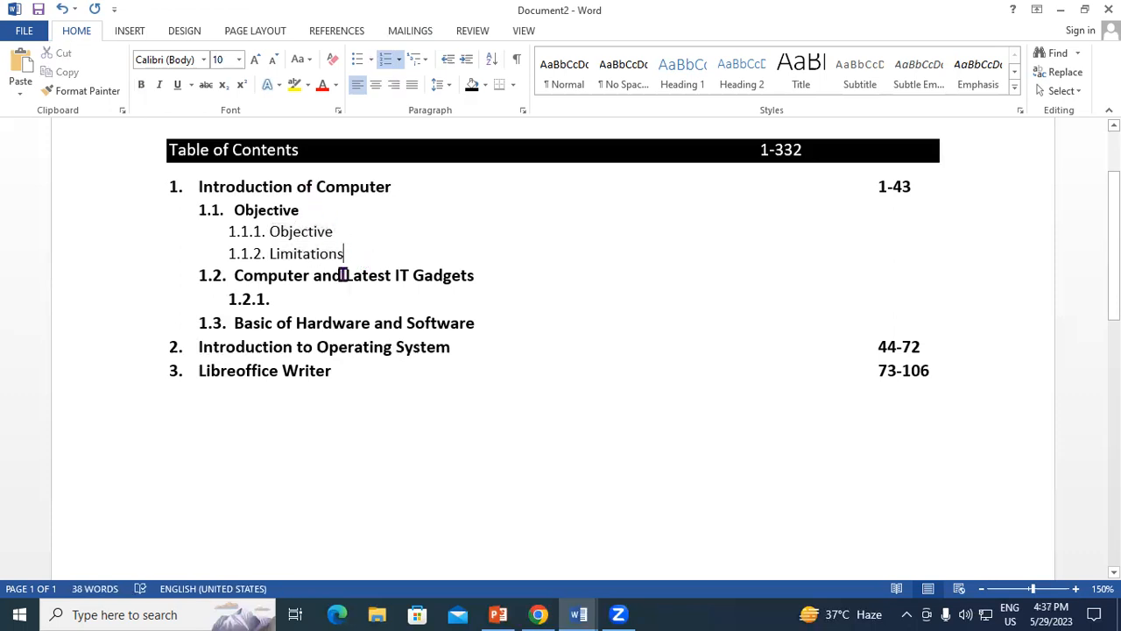